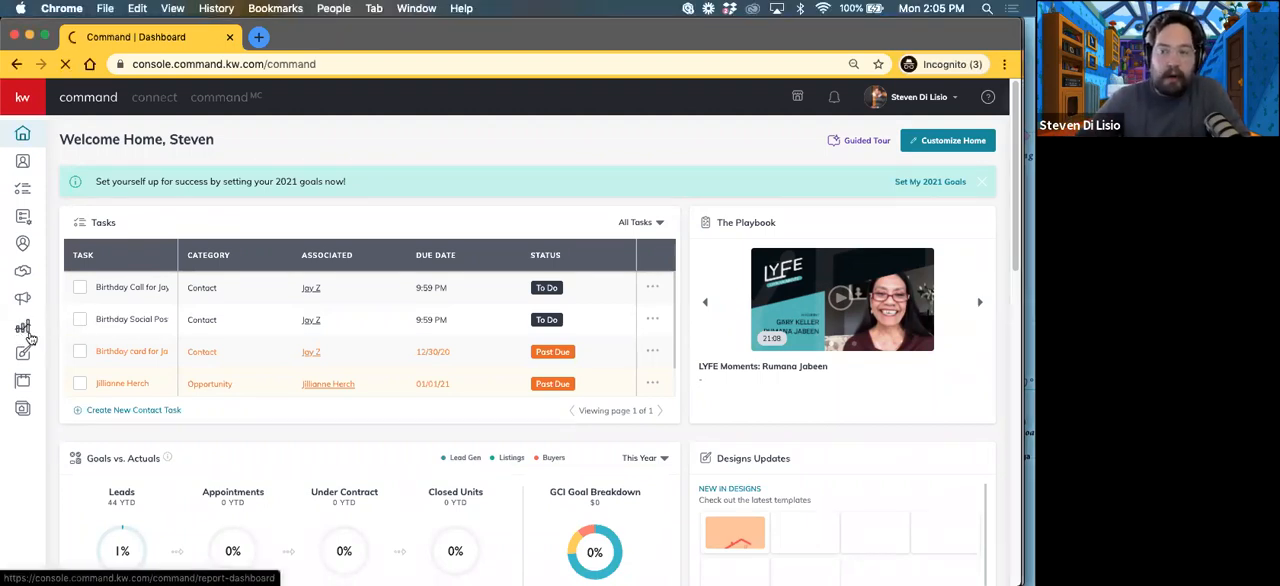
# Step: Open the goals report and display the 2021 goals
pyautogui.click(22, 336)
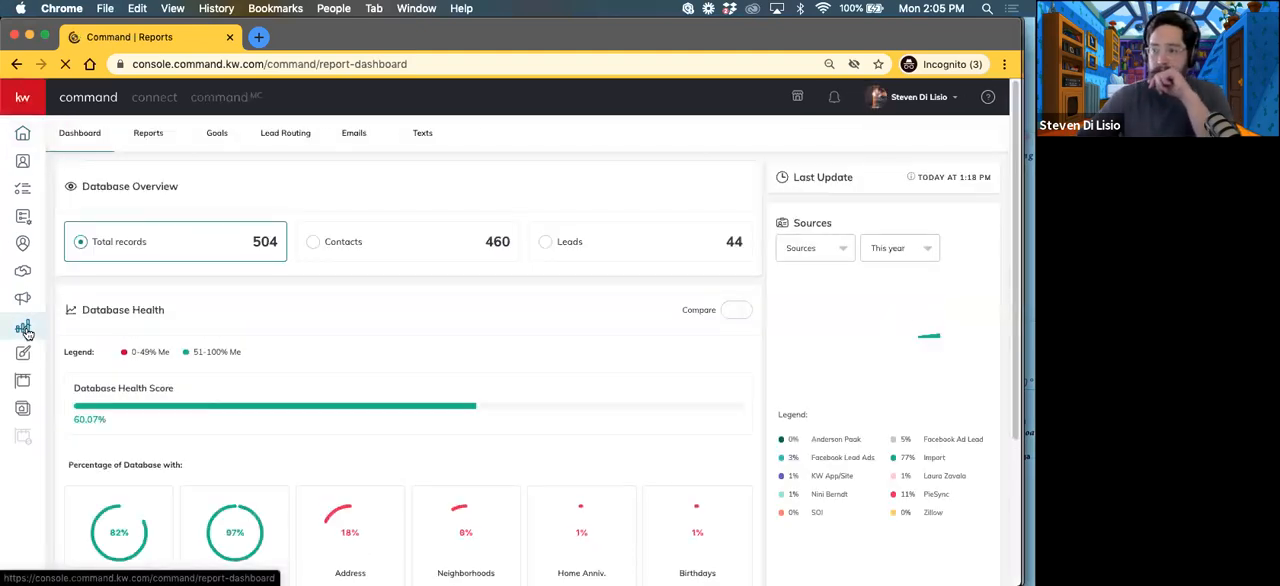
pyautogui.click(216, 133)
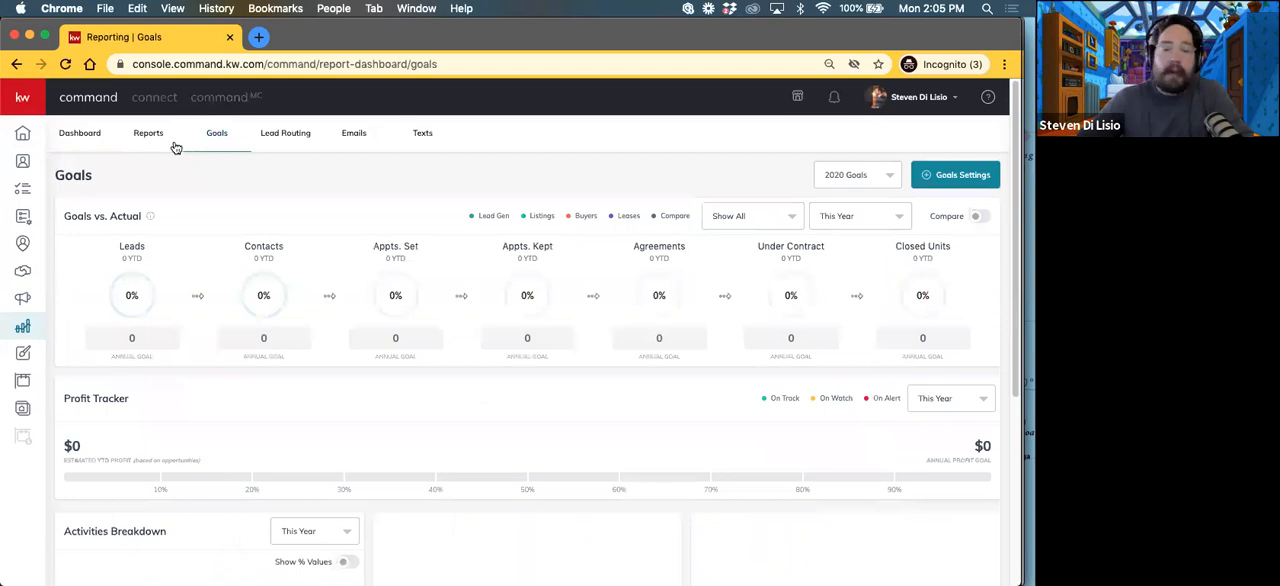
pyautogui.click(855, 178)
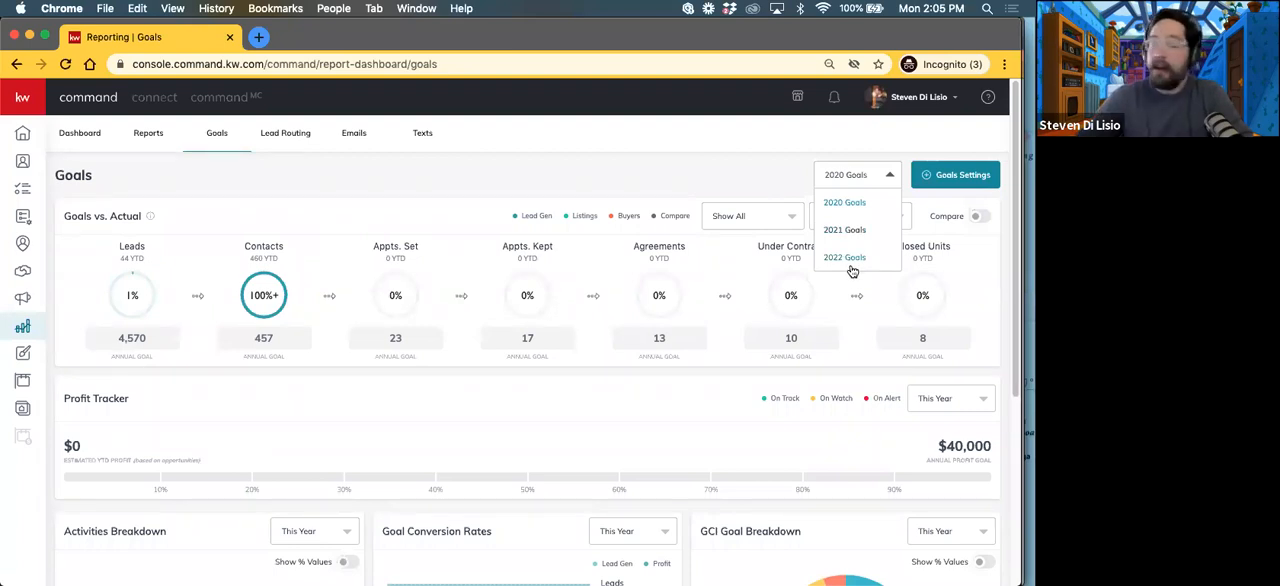
pyautogui.click(860, 231)
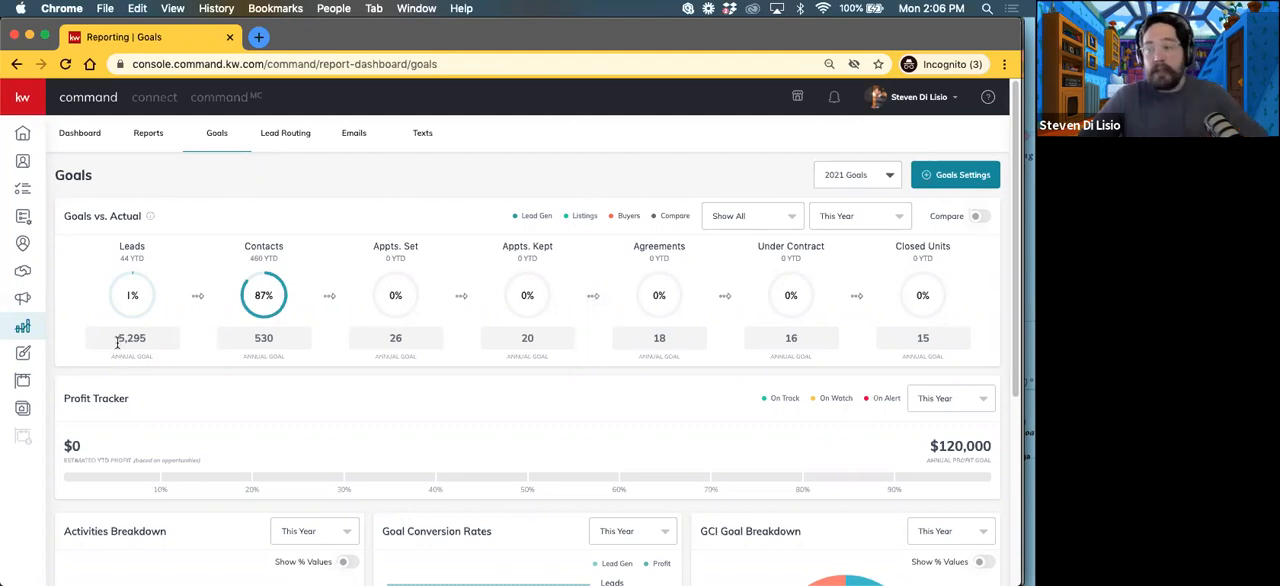
# Step: Examine the 2021 annual goal figures across the funnel from Leads through Closed Units
pyautogui.moveTo(116, 341); pyautogui.dragTo(155, 339)
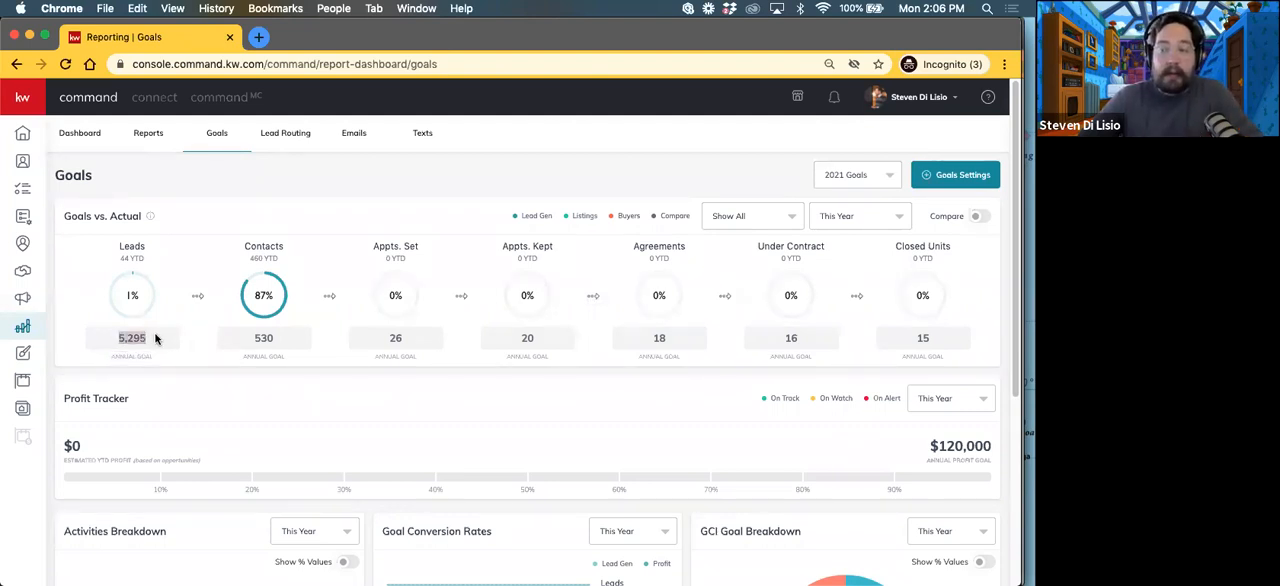
pyautogui.click(250, 340)
pyautogui.moveTo(250, 340); pyautogui.dragTo(277, 341)
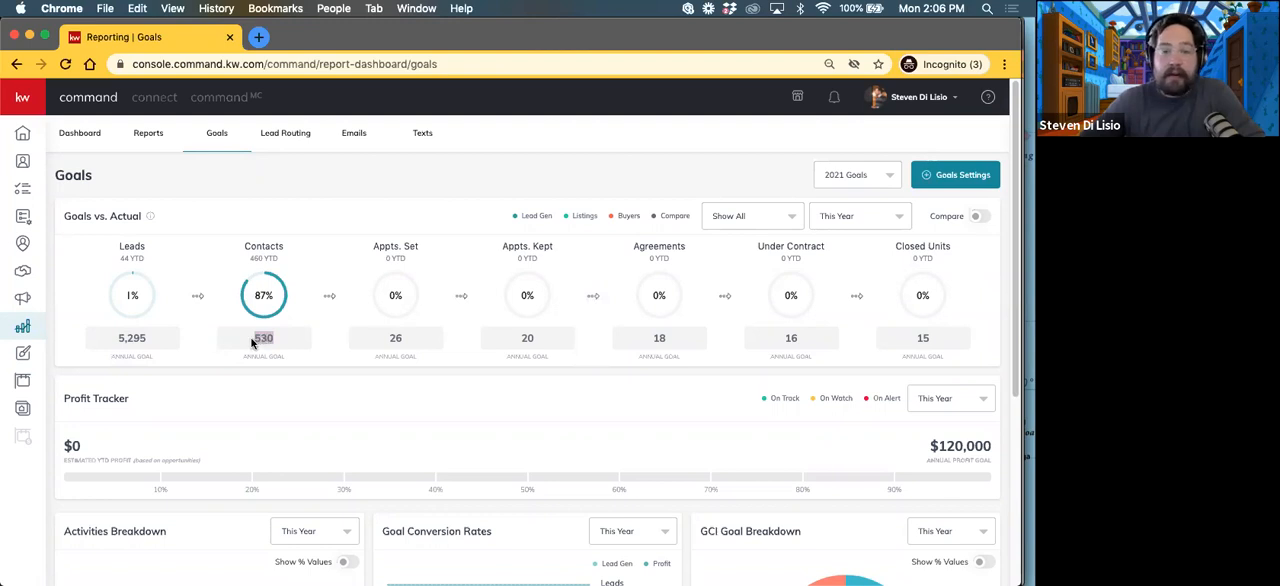
pyautogui.moveTo(380, 340); pyautogui.dragTo(416, 342)
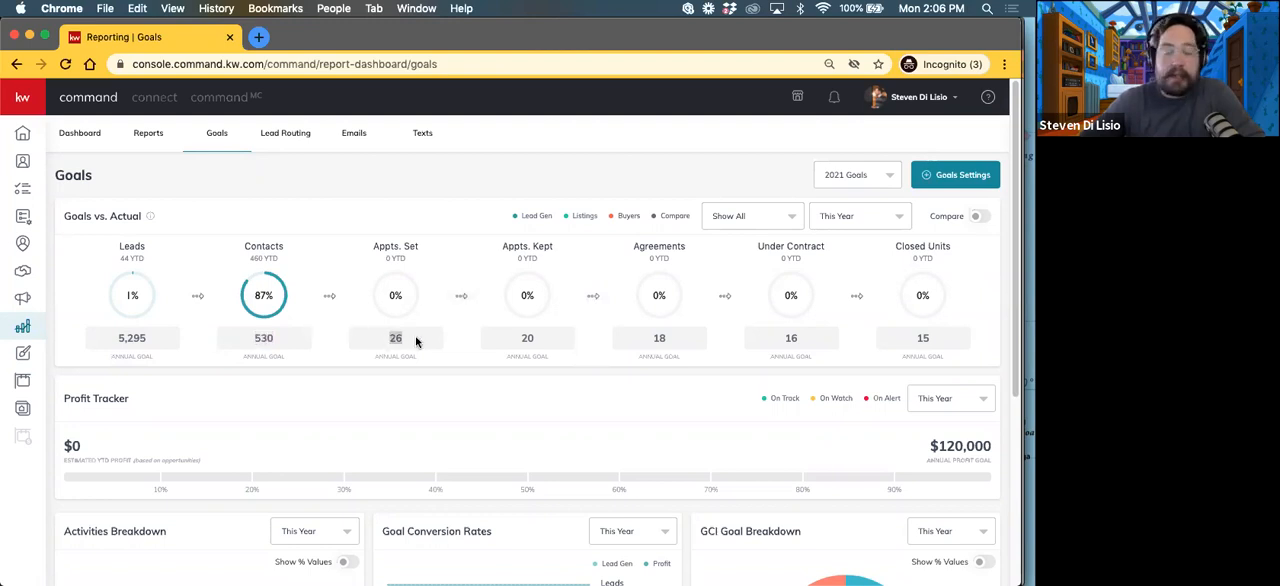
pyautogui.moveTo(522, 338); pyautogui.dragTo(543, 339)
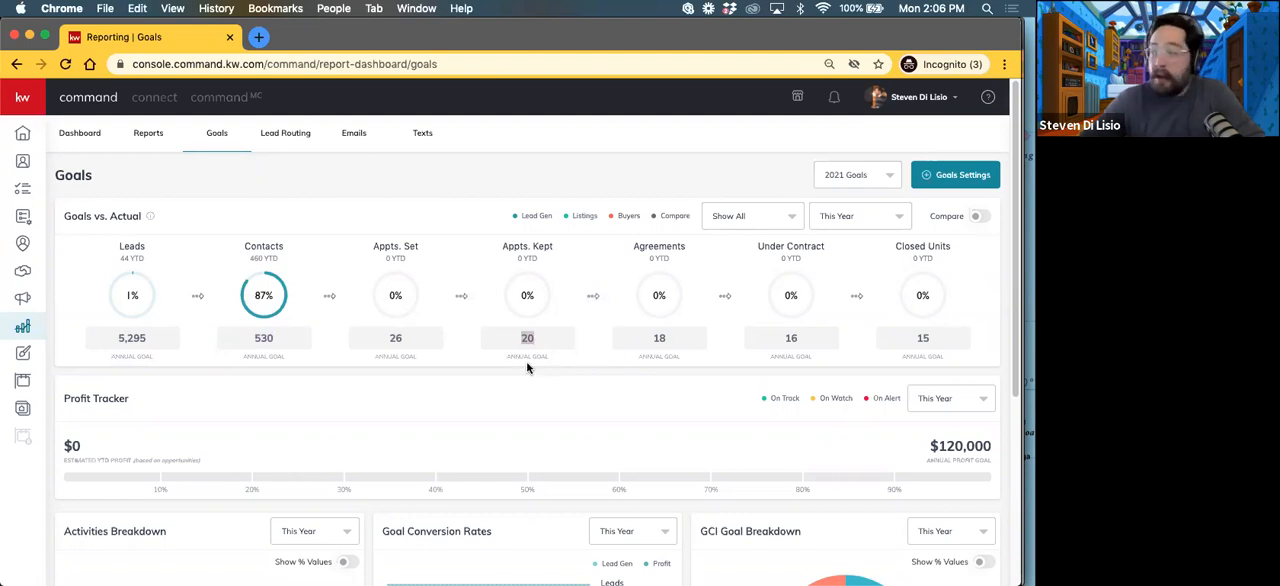
pyautogui.moveTo(652, 337); pyautogui.dragTo(677, 338)
pyautogui.moveTo(780, 337); pyautogui.dragTo(837, 343)
pyautogui.moveTo(914, 340); pyautogui.dragTo(932, 342)
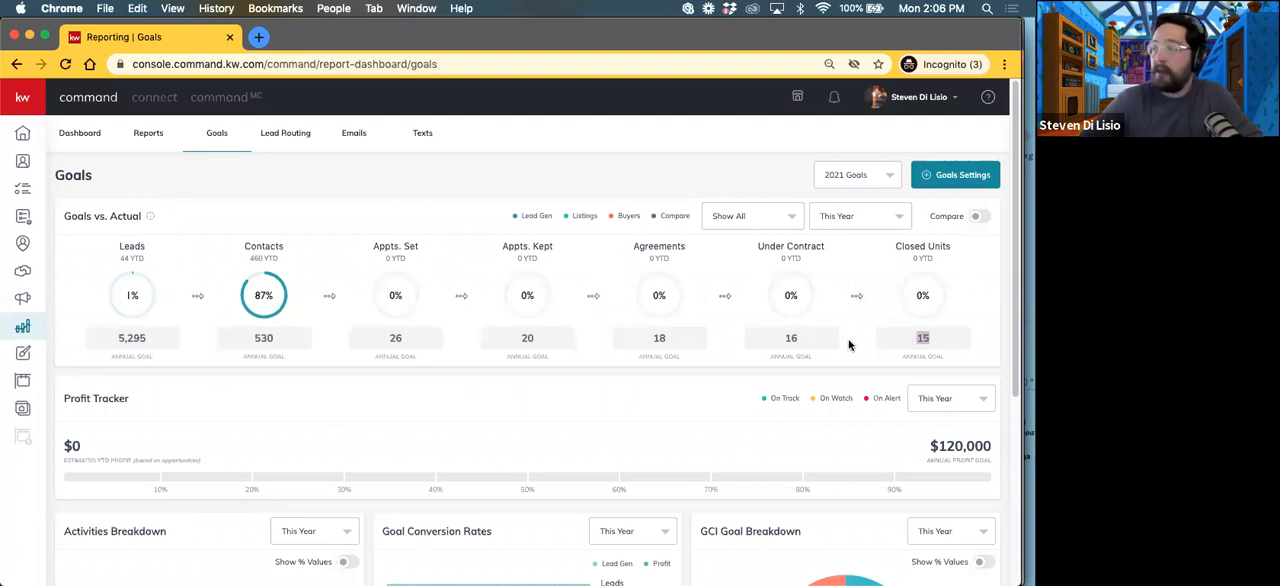
pyautogui.click(801, 337)
pyautogui.moveTo(801, 337); pyautogui.dragTo(770, 342)
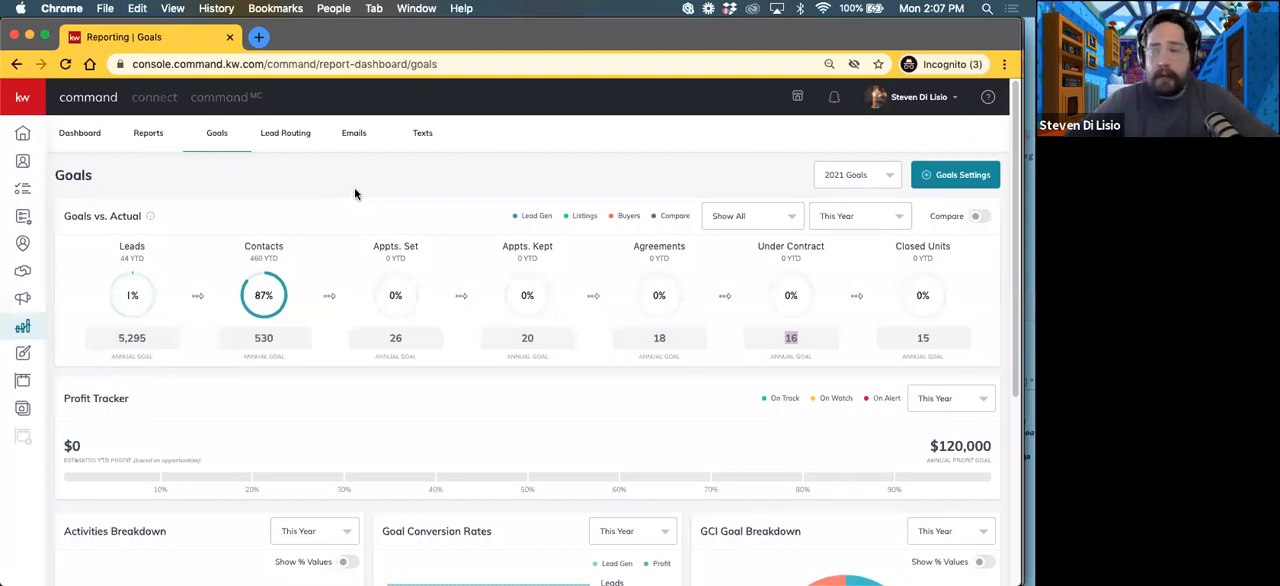
# Step: Review the annual goals for Contacts, Appts. Set, Appts. Kept and Agreements again, ending on Contacts
pyautogui.moveTo(281, 341); pyautogui.dragTo(250, 341)
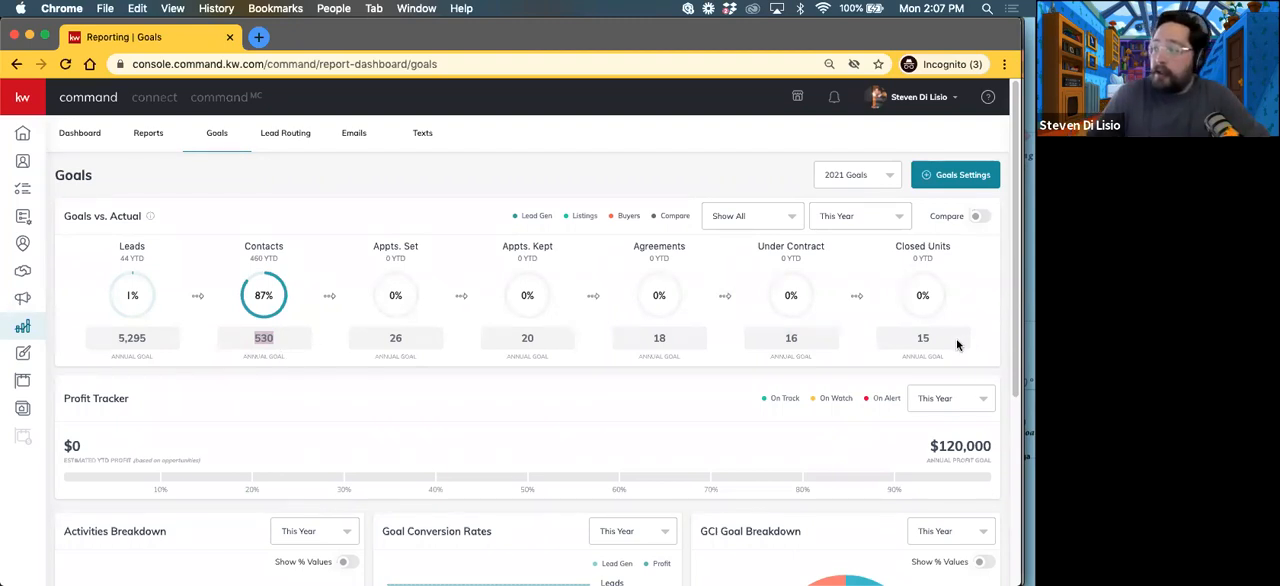
pyautogui.moveTo(380, 337); pyautogui.dragTo(507, 350)
pyautogui.doubleClick(526, 341)
pyautogui.doubleClick(649, 343)
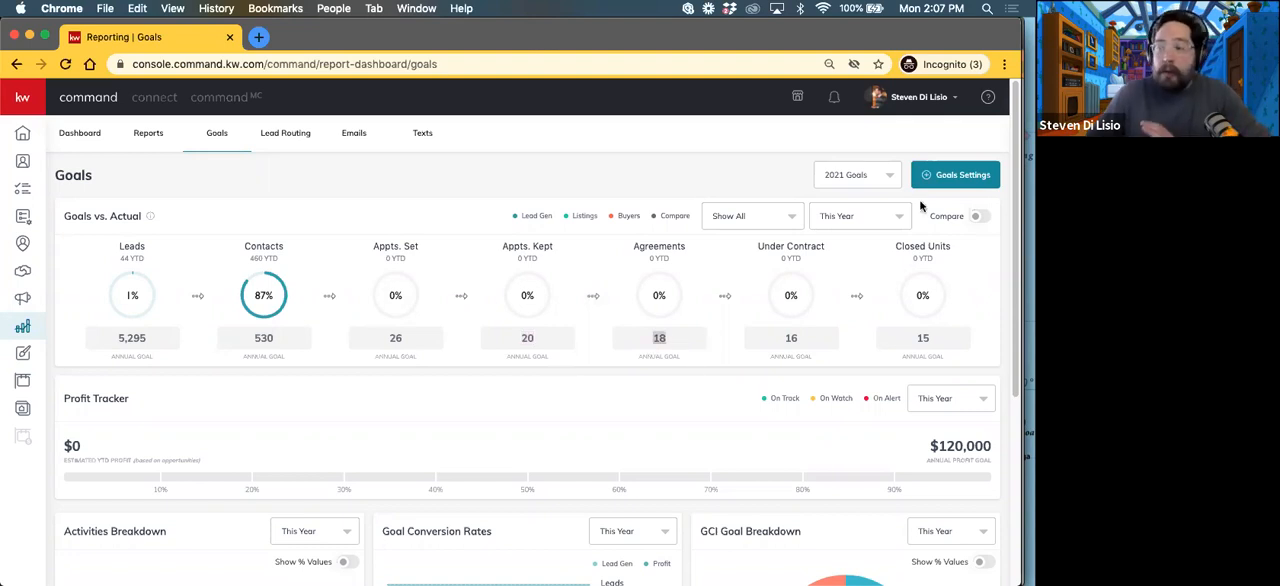
pyautogui.moveTo(252, 338); pyautogui.dragTo(283, 340)
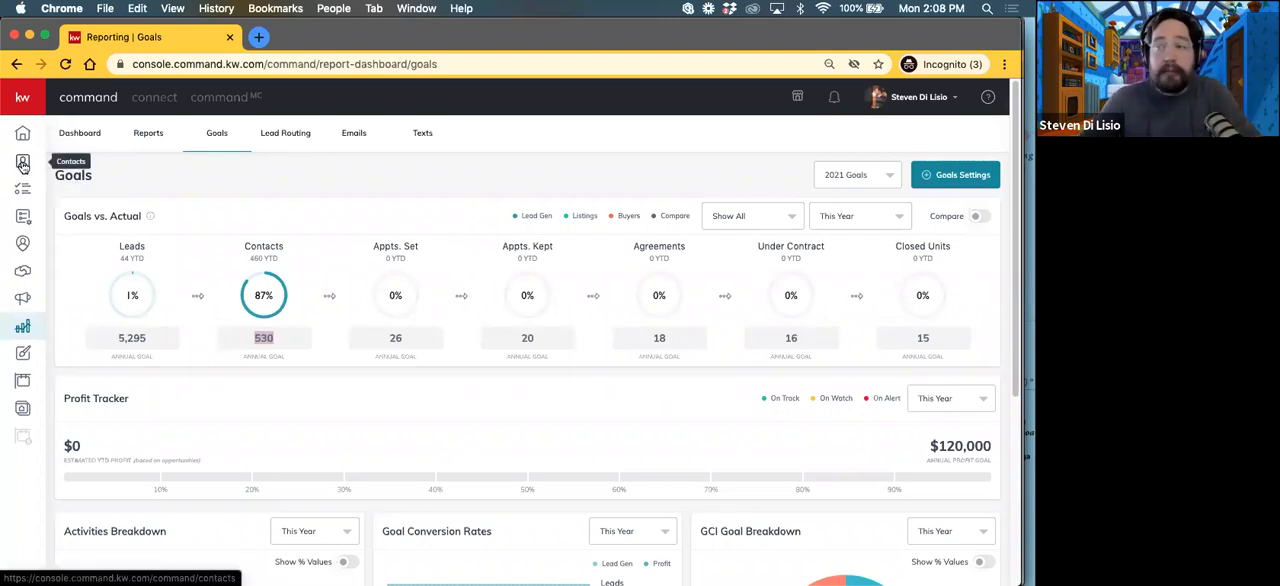
# Step: Switch from the personal account to The Tech Ambassadors team account
pyautogui.click(918, 97)
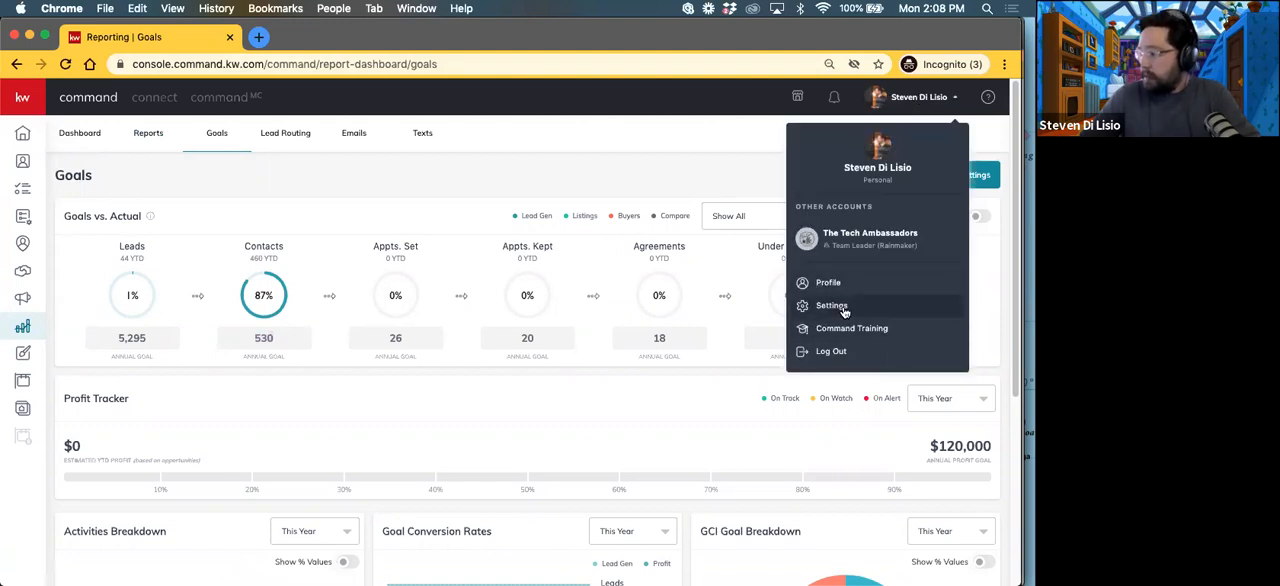
pyautogui.moveTo(843, 311); pyautogui.dragTo(667, 152)
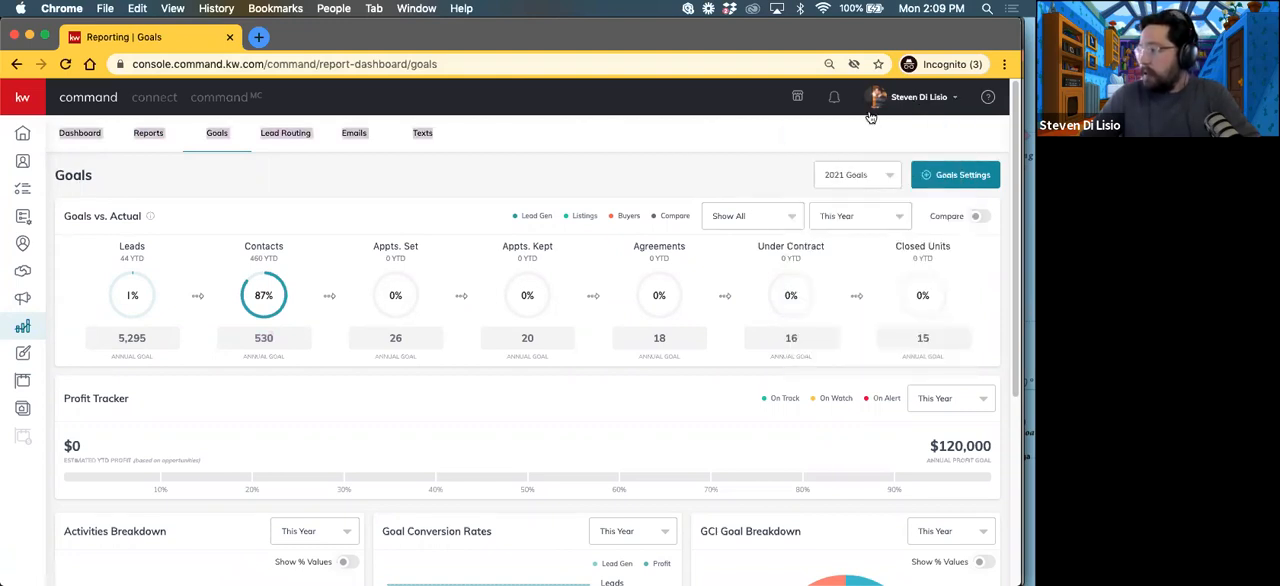
pyautogui.click(904, 96)
pyautogui.click(870, 238)
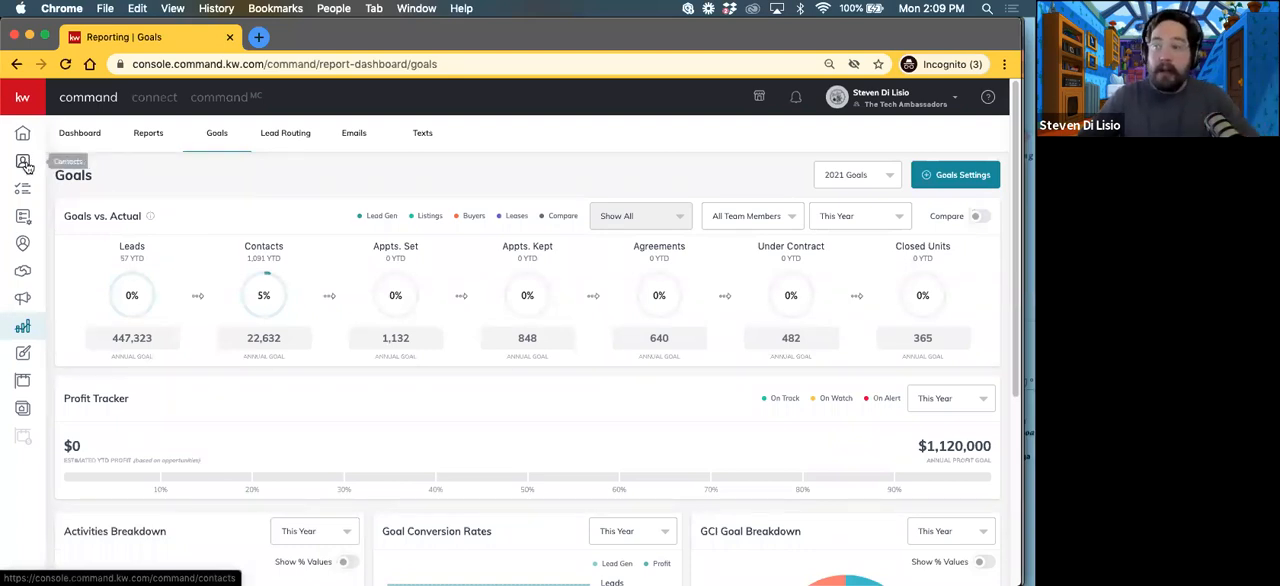
# Step: Examine the new contact form in the team's contacts, including its Add to Sales Pipeline option, and close it without creating a contact
pyautogui.click(24, 163)
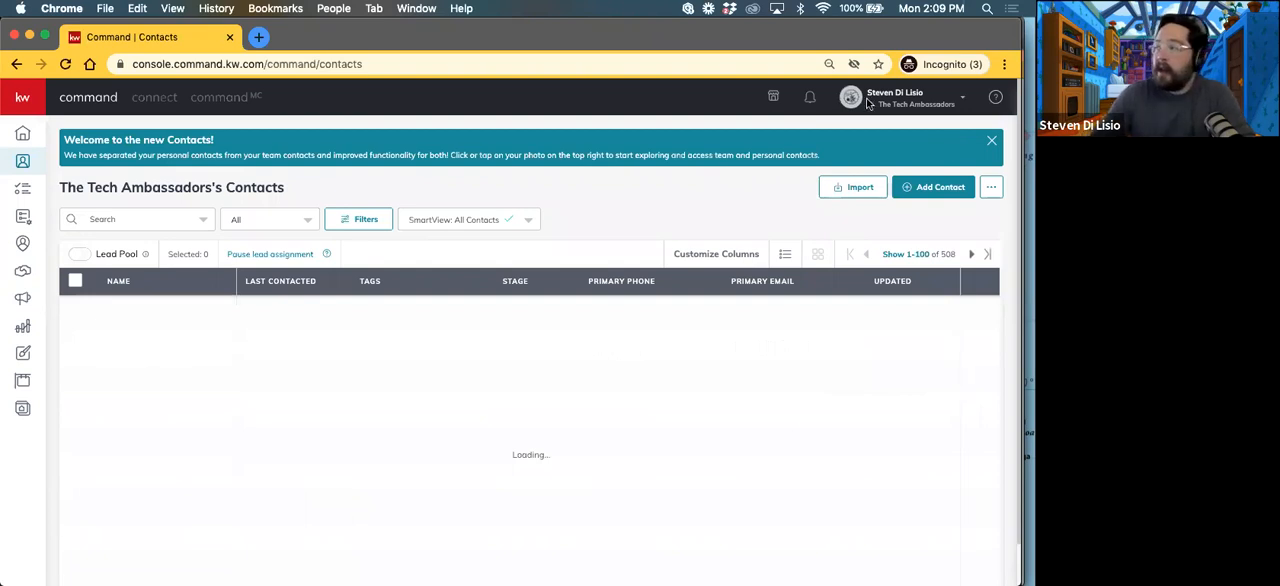
pyautogui.click(921, 191)
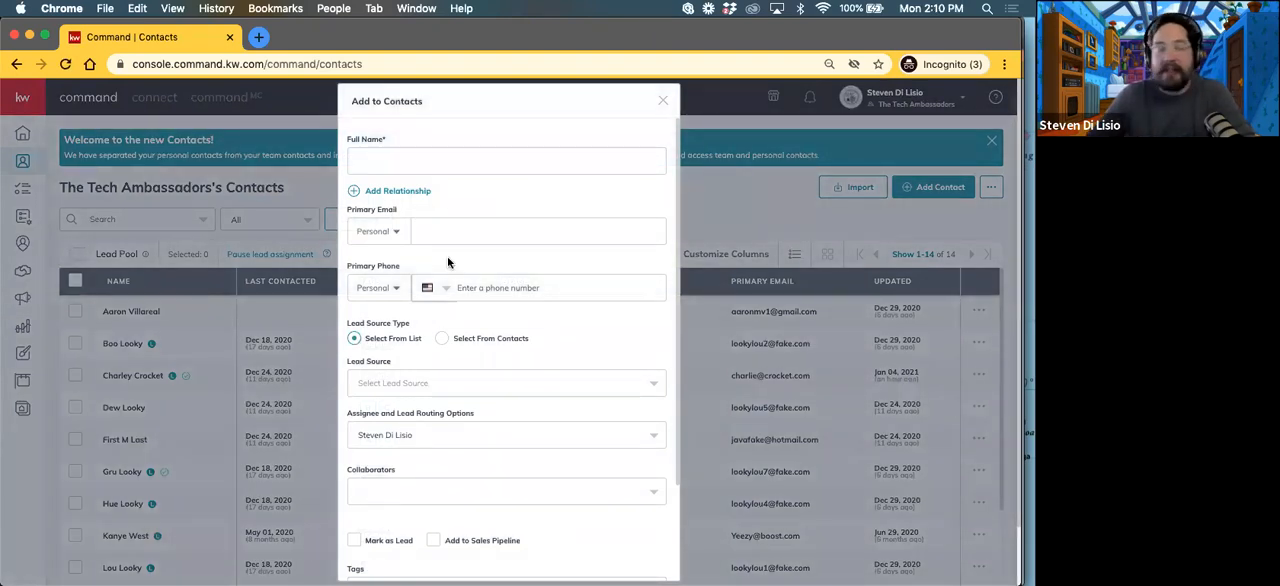
pyautogui.scroll(-3, 455, 284)
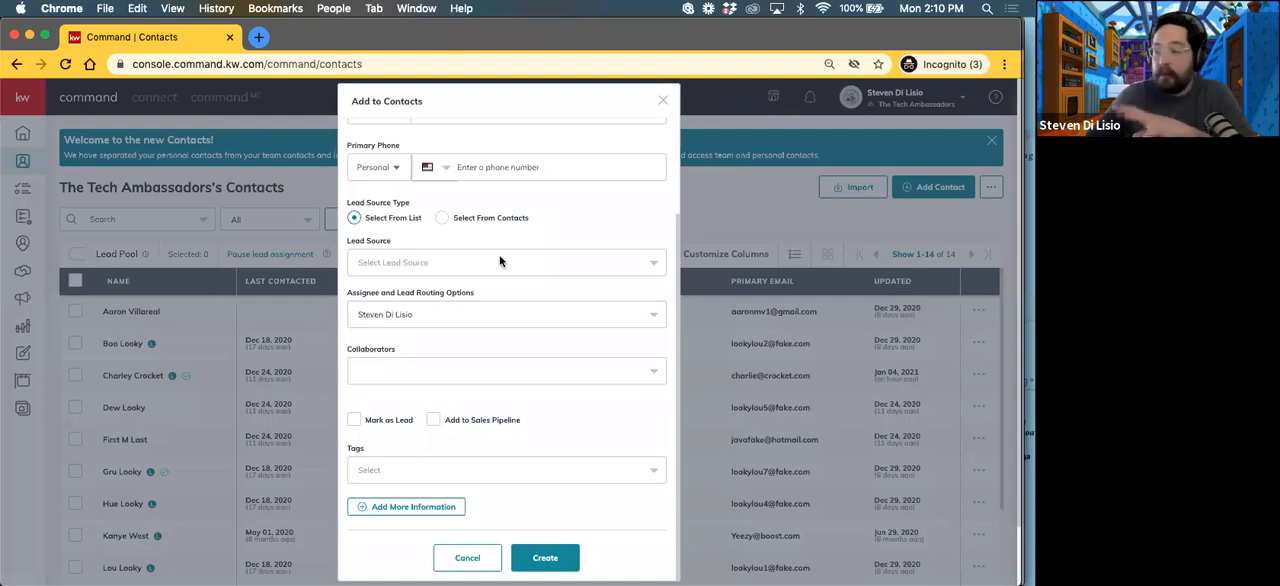
pyautogui.scroll(-2, 508, 365)
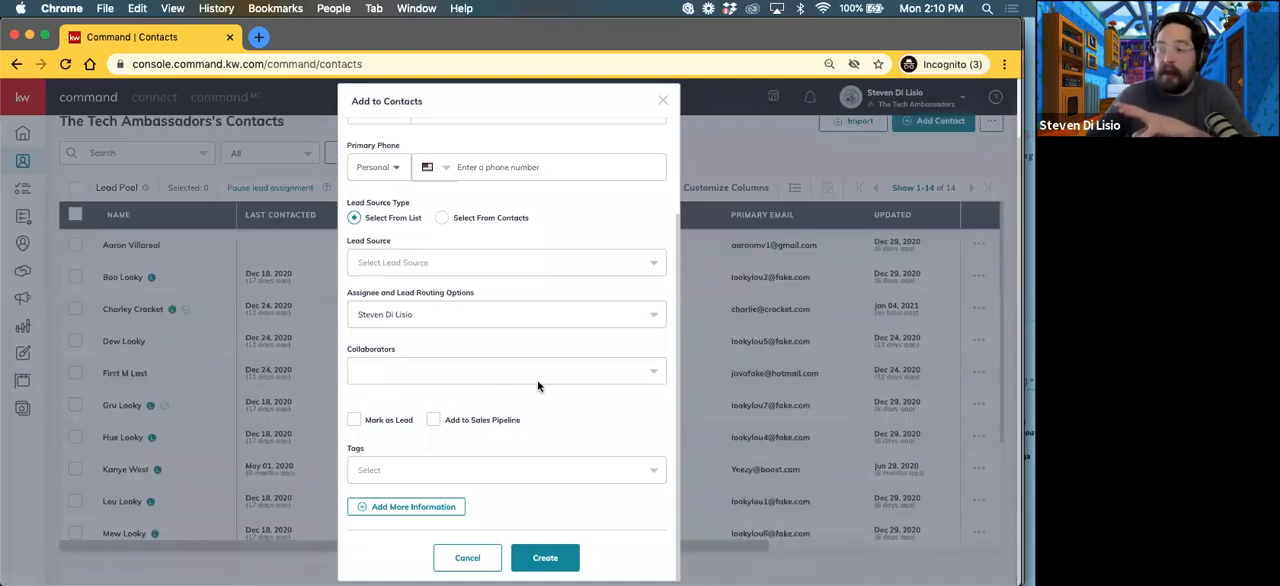
pyautogui.click(436, 425)
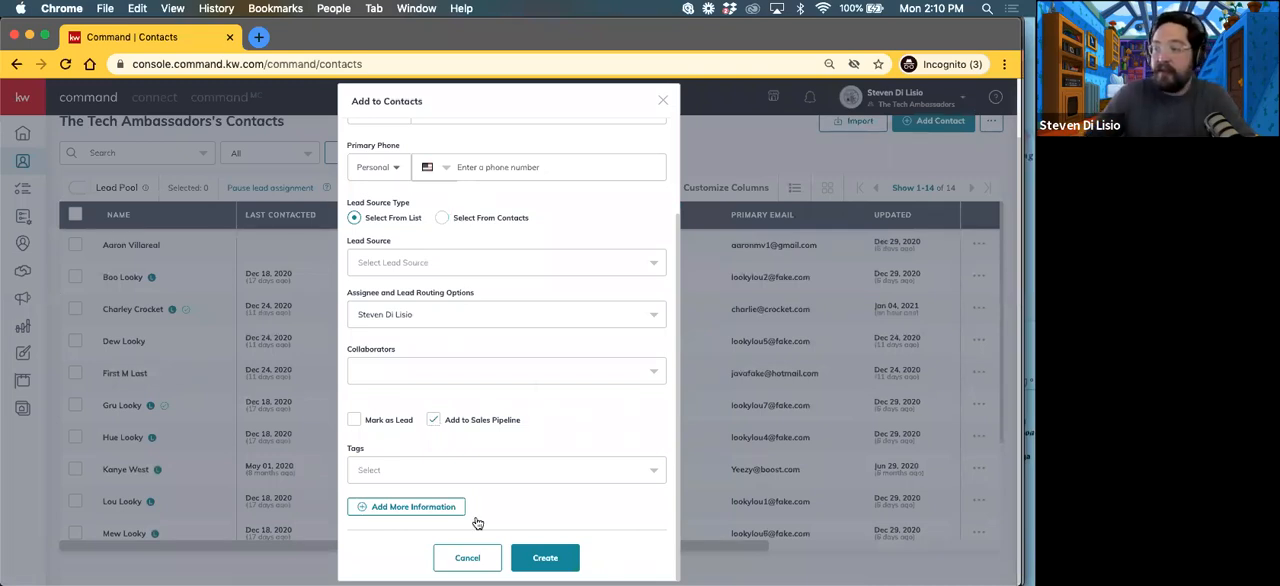
pyautogui.click(663, 101)
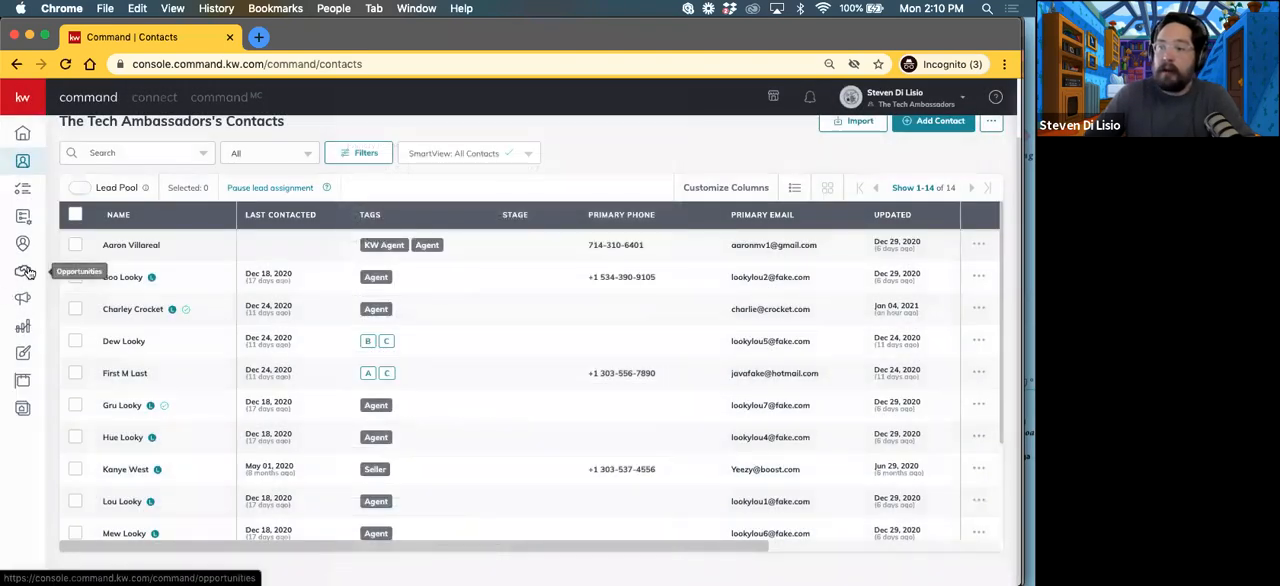
# Step: Examine the team's opportunity pipelines for listings, buyers and leases, including the Cultivate board for listings
pyautogui.click(24, 272)
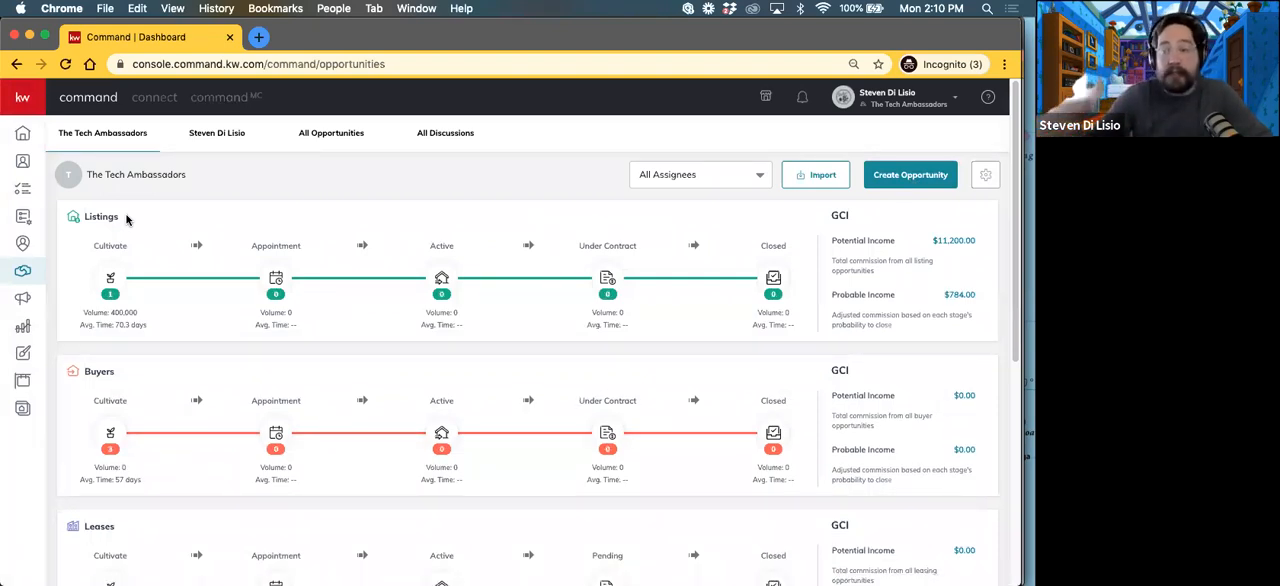
pyautogui.scroll(-5, 171, 380)
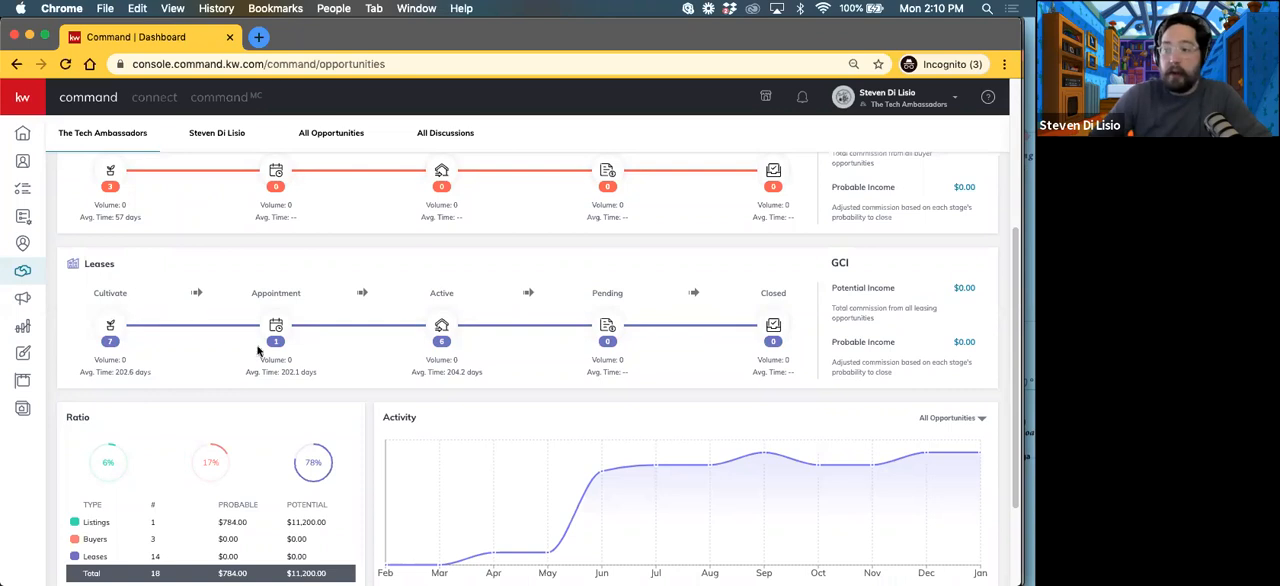
pyautogui.scroll(4, 255, 355)
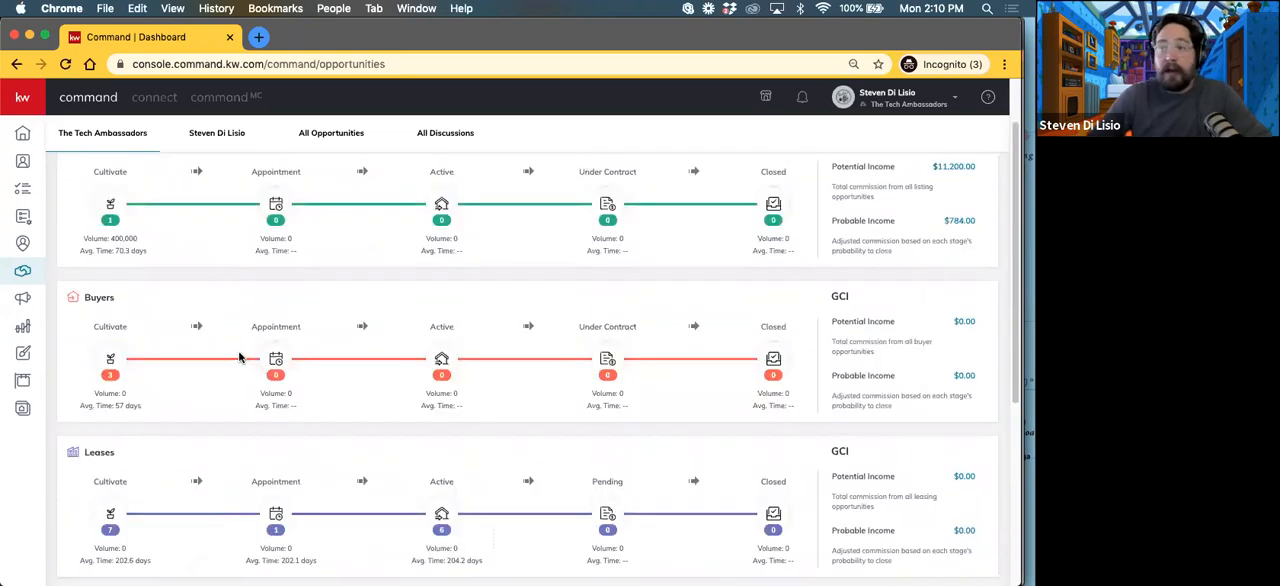
pyautogui.scroll(1, 240, 357)
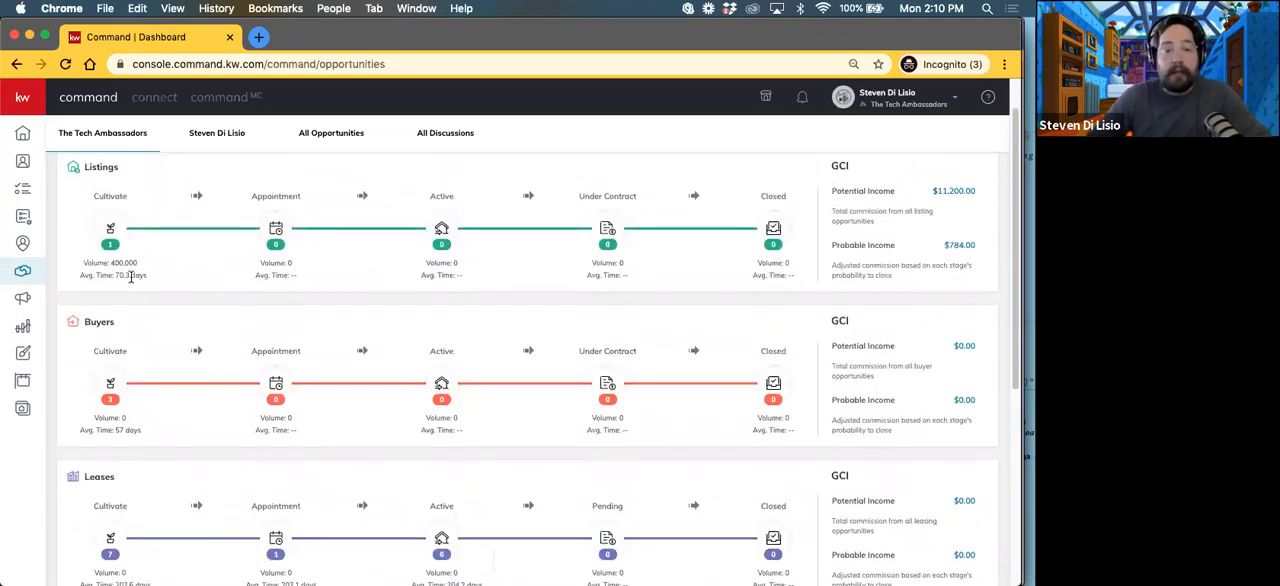
pyautogui.scroll(1, 126, 372)
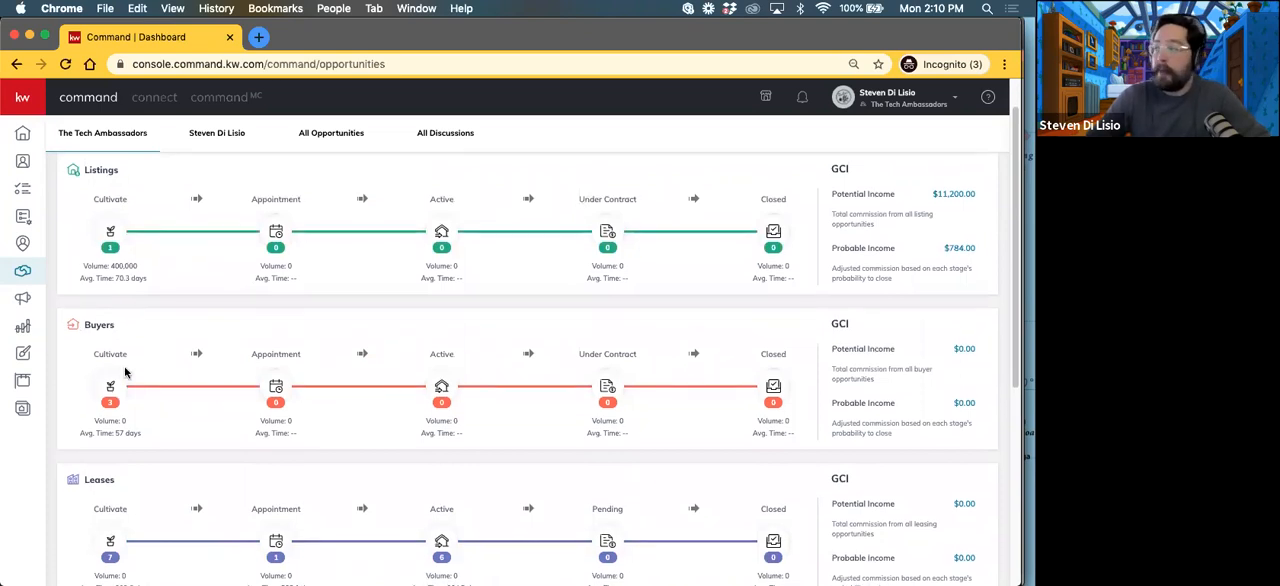
pyautogui.scroll(1, 126, 372)
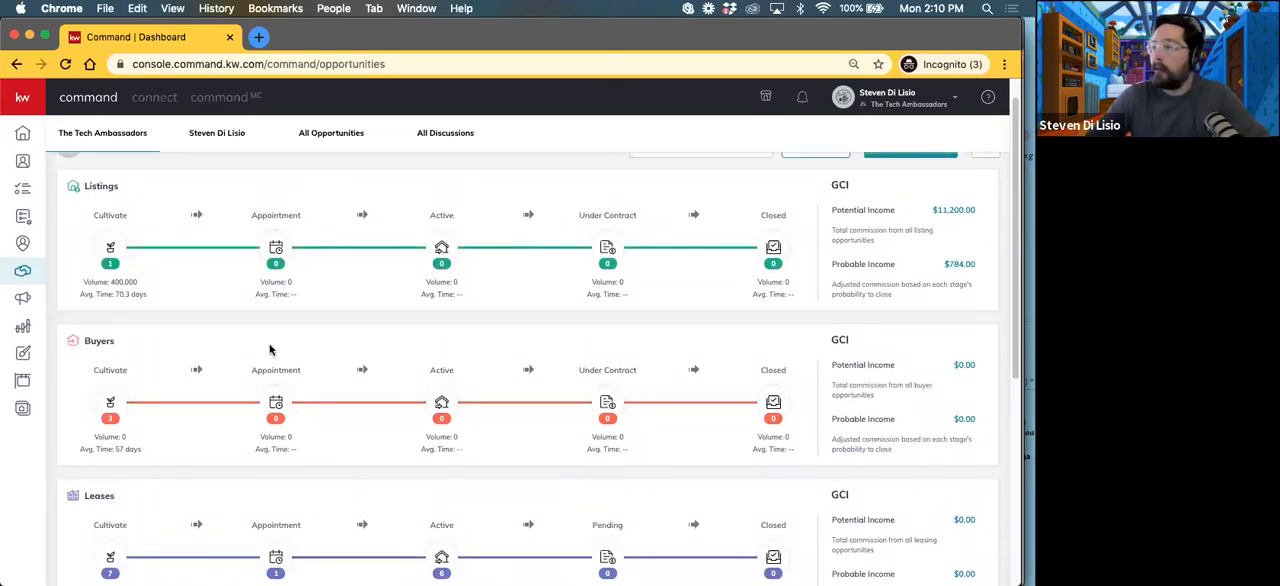
pyautogui.click(115, 219)
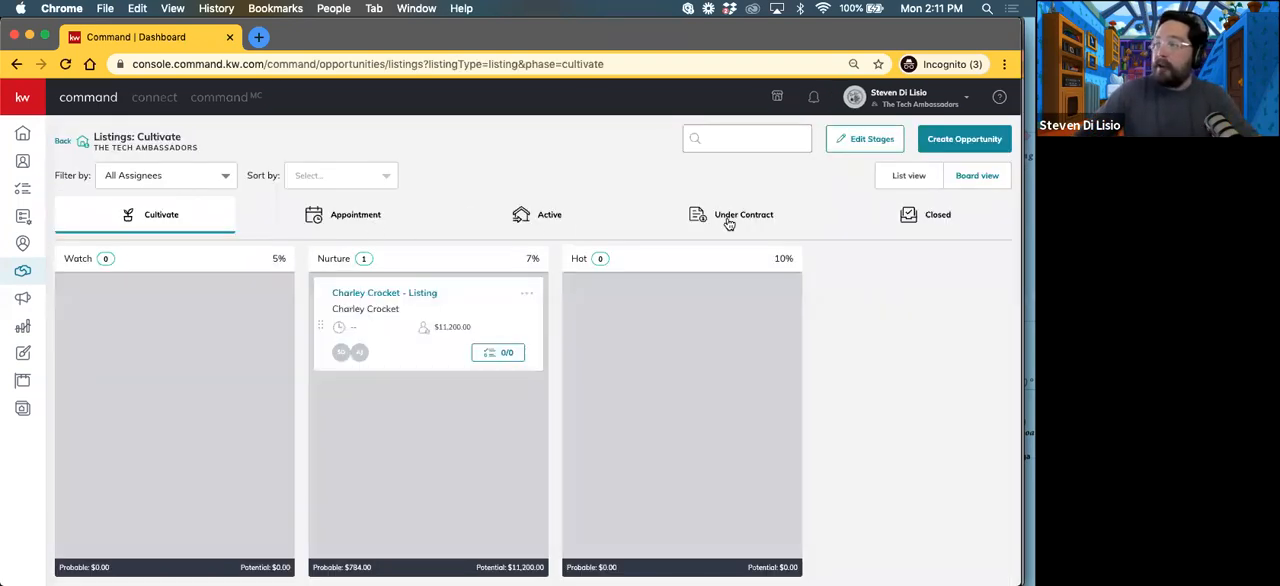
pyautogui.click(66, 145)
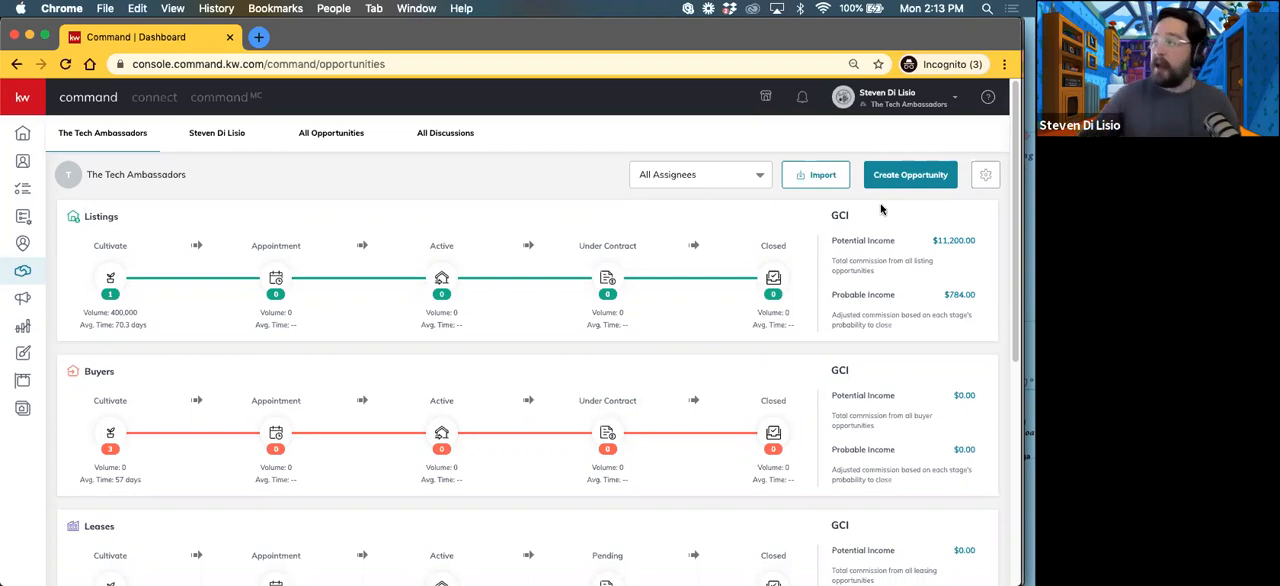
# Step: Start a new listing opportunity for The Tech Ambassadors and search for and select the client by name
pyautogui.click(899, 180)
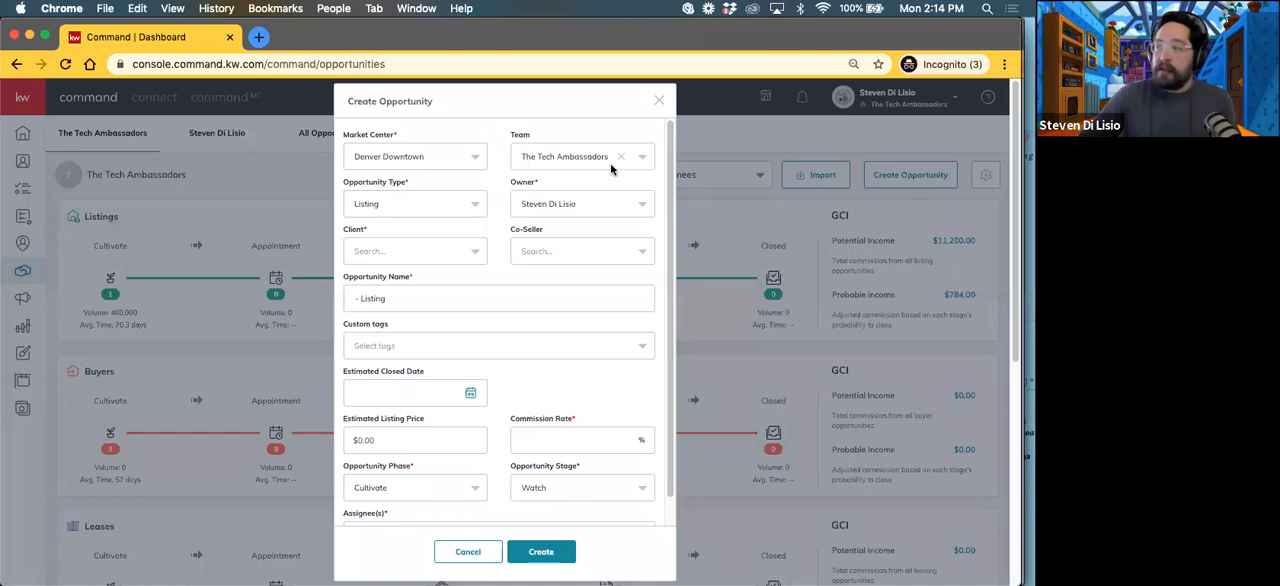
pyautogui.click(380, 255)
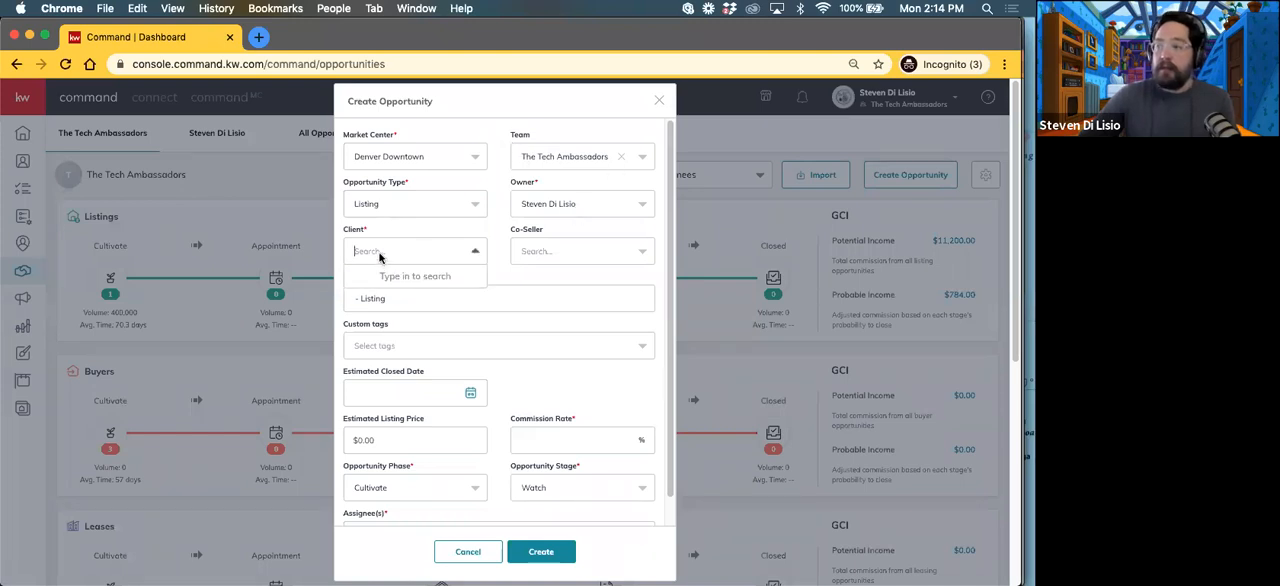
pyautogui.write('lou')
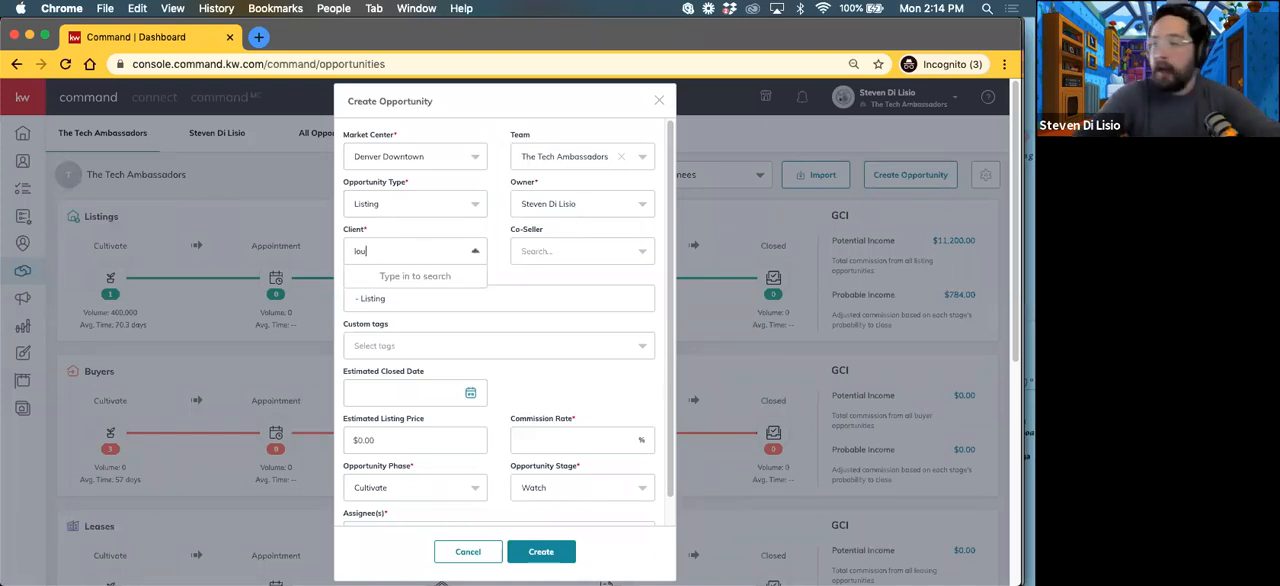
pyautogui.press('BackSpace')
pyautogui.press('BackSpace')
pyautogui.press('BackSpace')
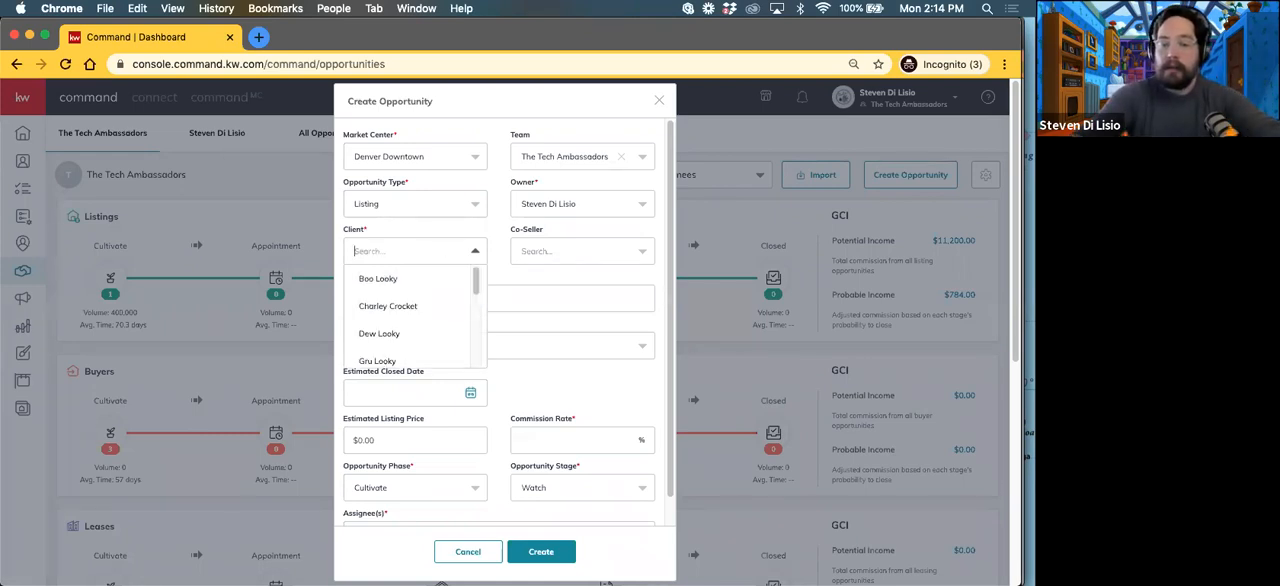
pyautogui.write('dew')
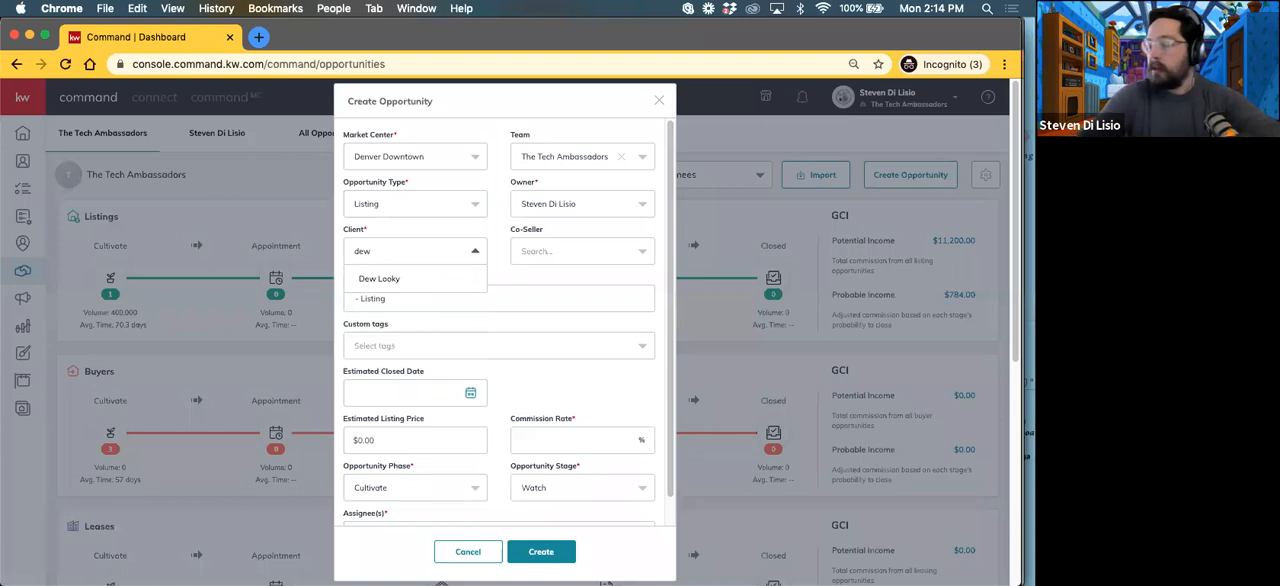
pyautogui.click(380, 280)
pyautogui.click(544, 251)
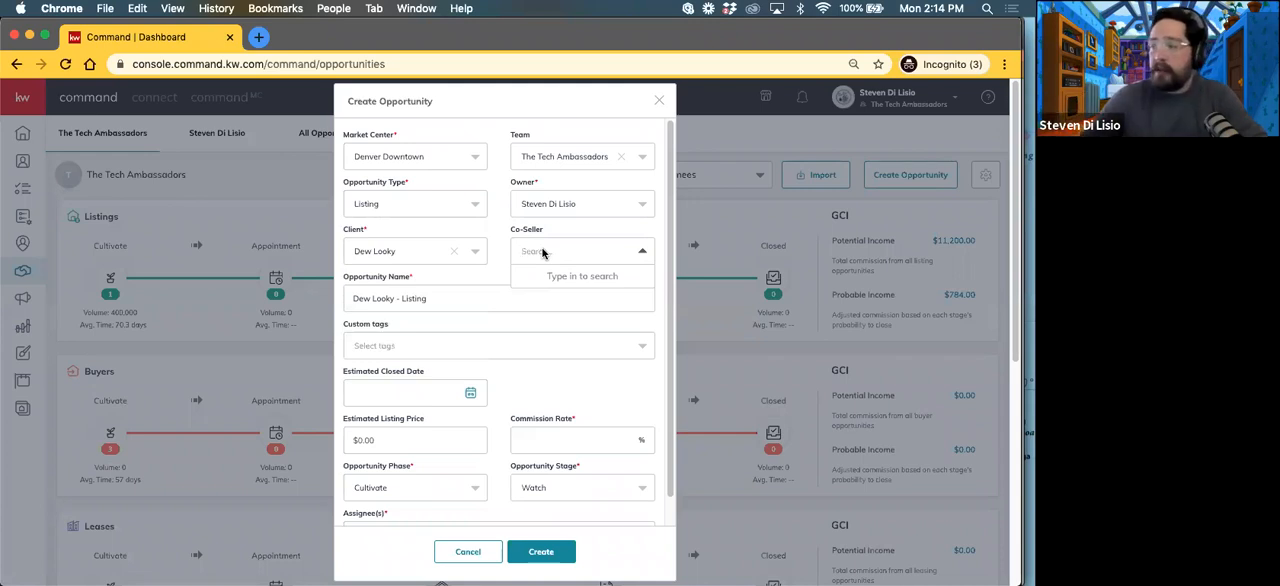
# Step: Replace the word Listing in the opportunity name with the property's street address
pyautogui.click(431, 306)
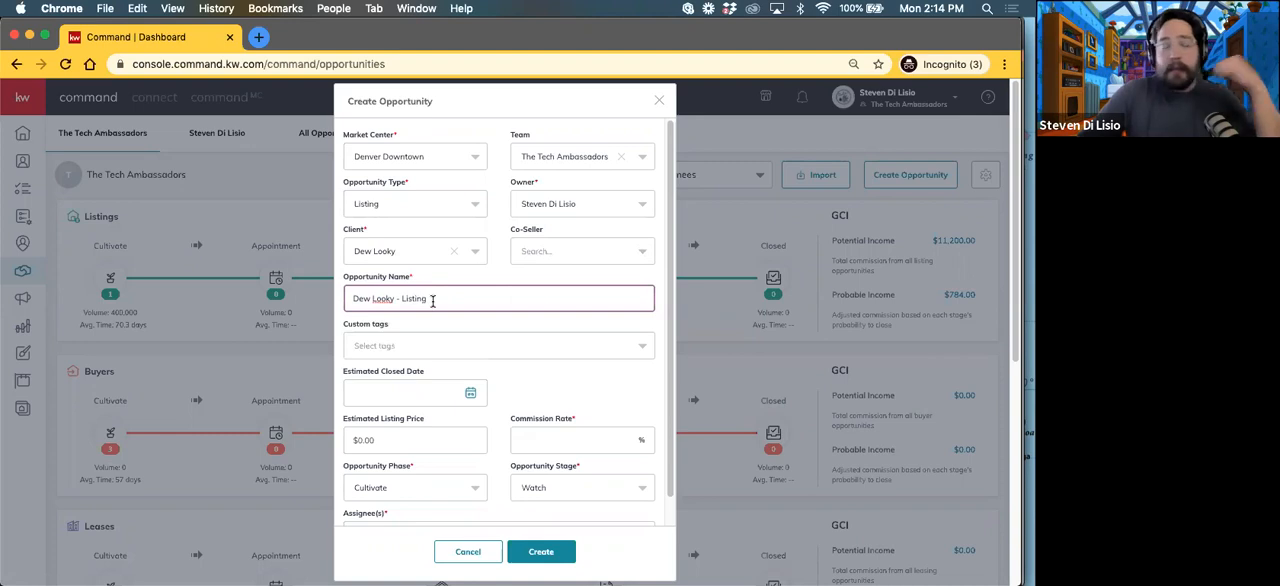
pyautogui.doubleClick(414, 300)
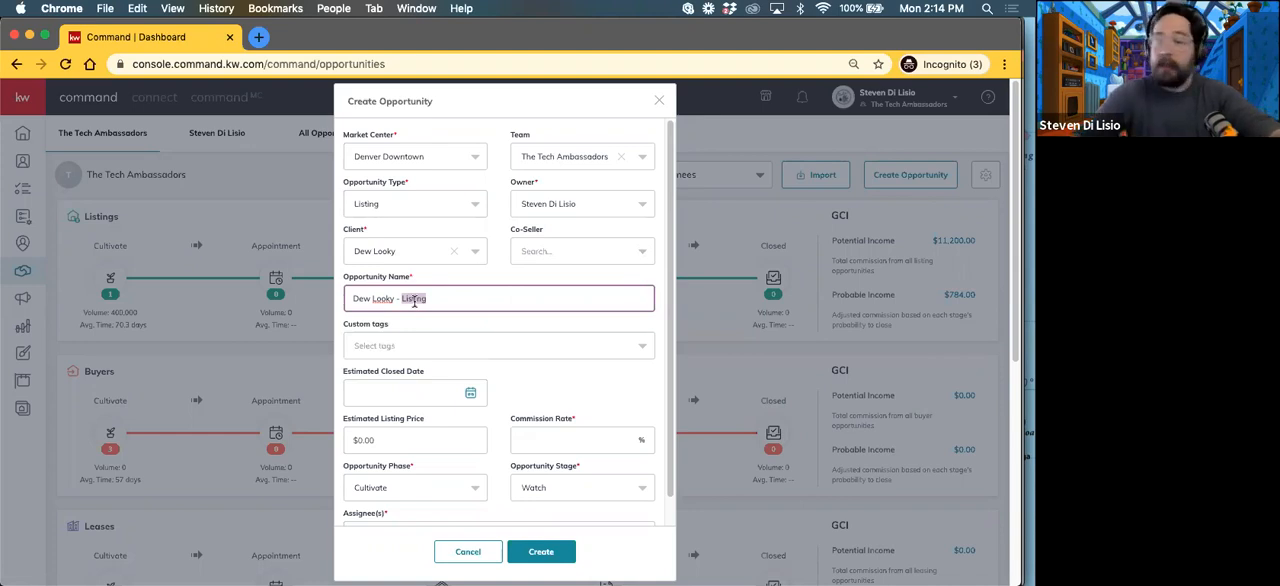
pyautogui.write('123 ')
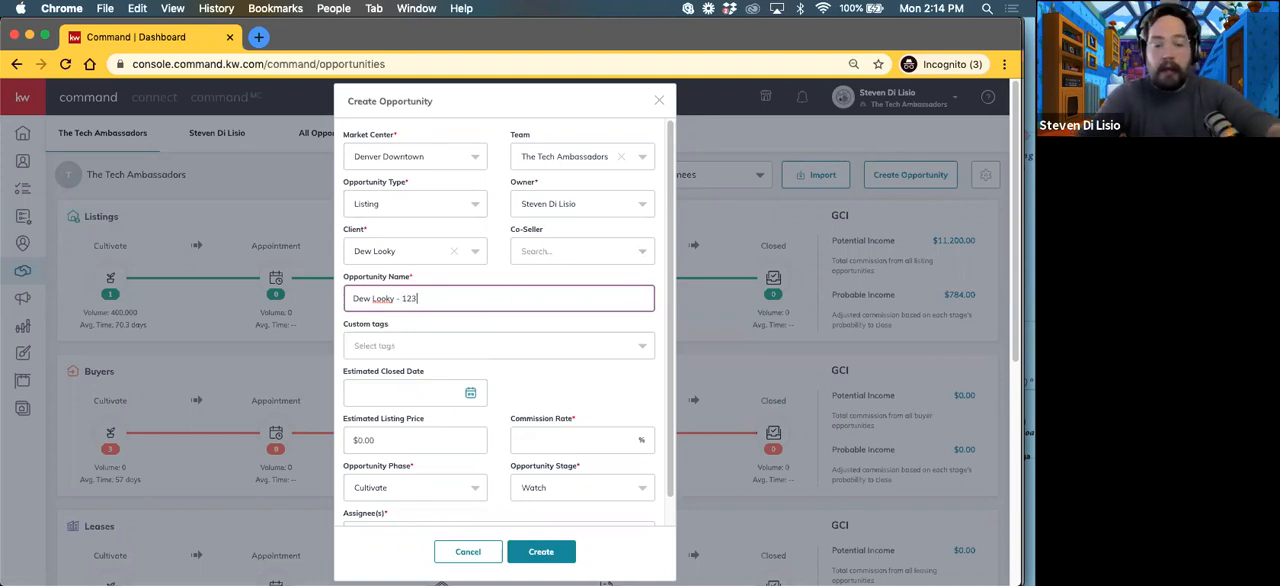
pyautogui.write('Main St')
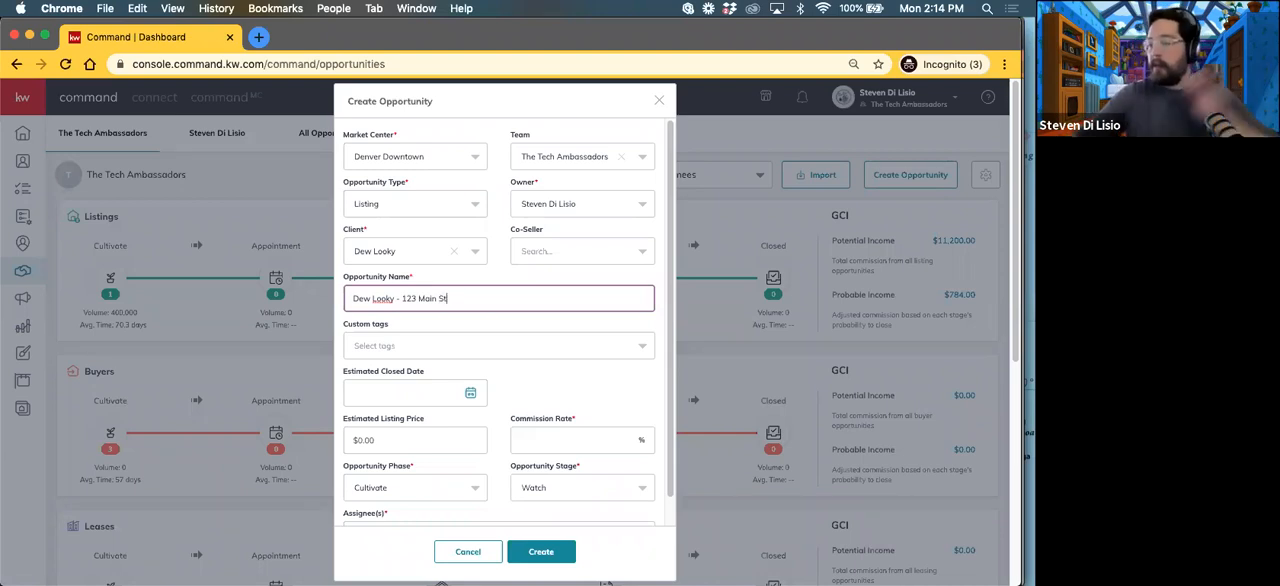
# Step: Examine the custom tags available for the opportunity without selecting any
pyautogui.click(425, 345)
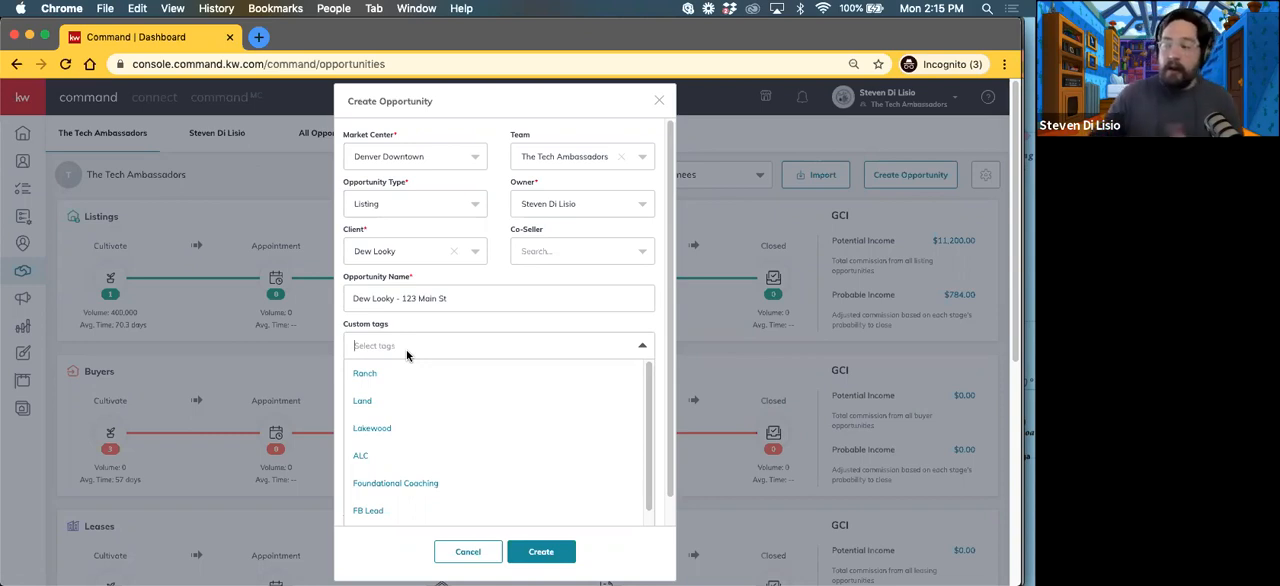
pyautogui.scroll(-1, 390, 483)
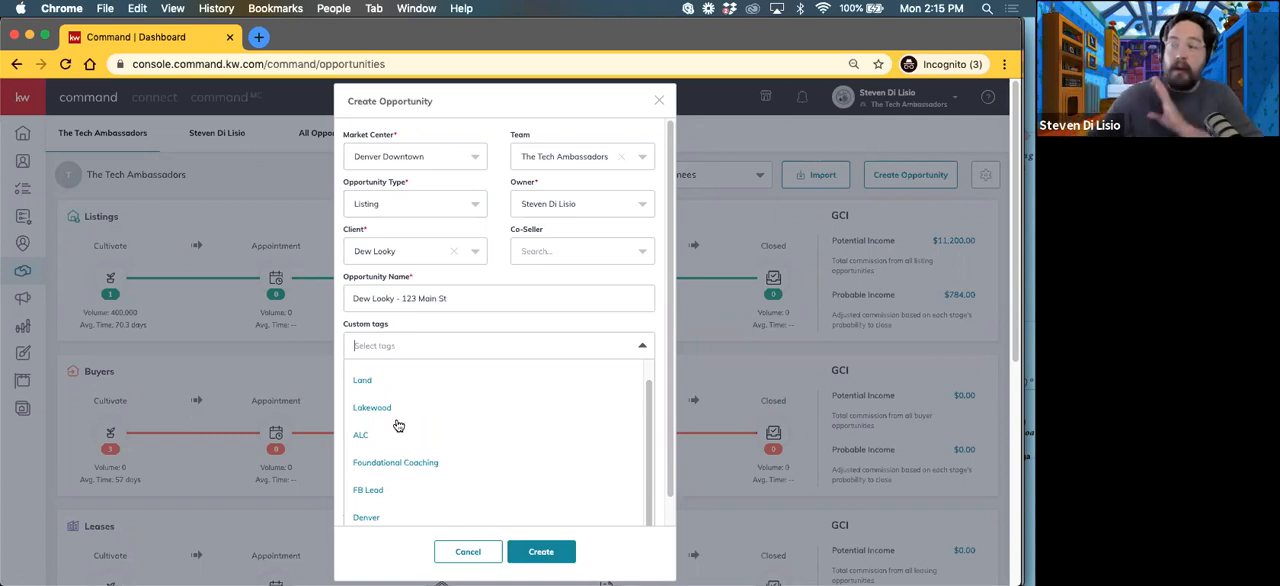
pyautogui.click(400, 325)
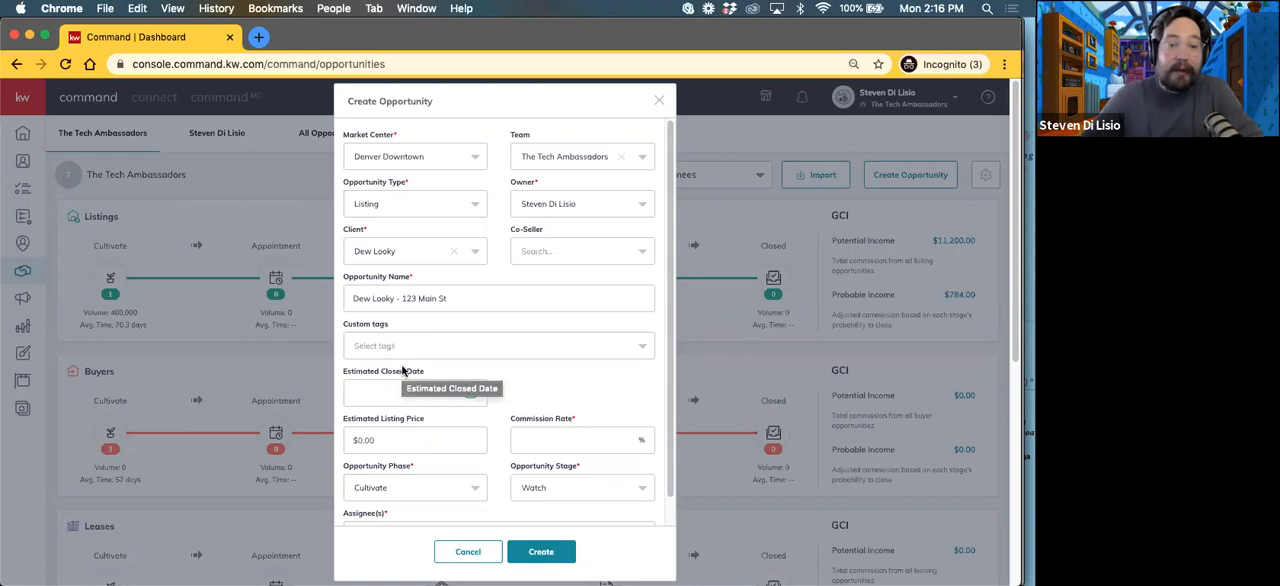
# Step: Set the opportunity's estimated listing price to $425,000, leaving the estimated closed date empty
pyautogui.scroll(-1, 519, 383)
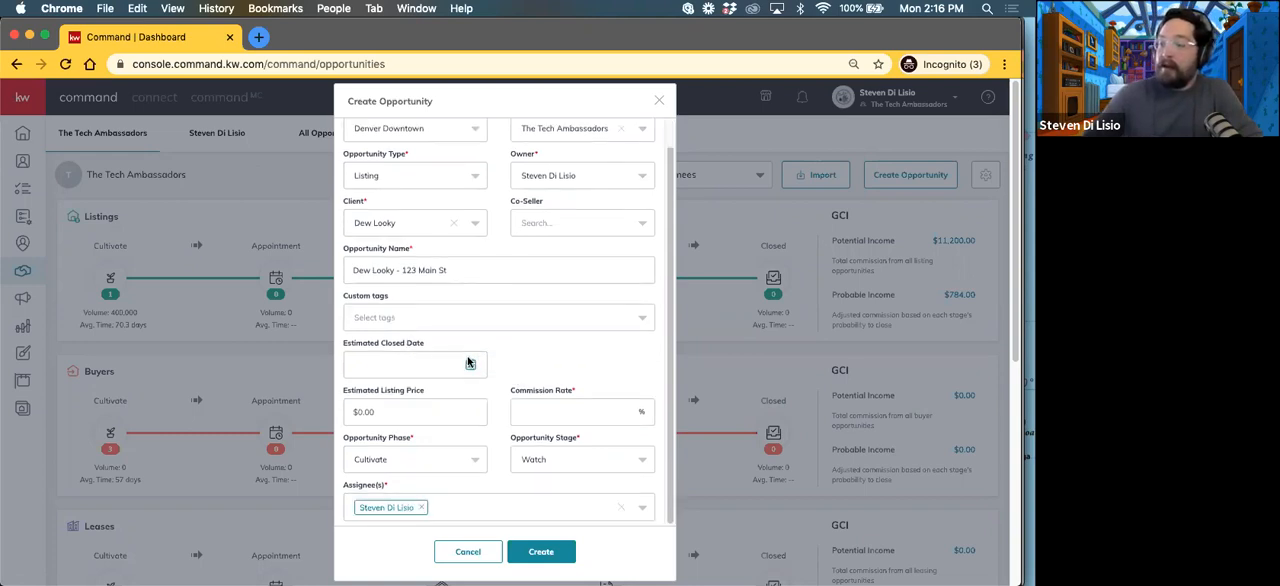
pyautogui.scroll(-3, 470, 363)
pyautogui.click(385, 411)
pyautogui.click(528, 364)
pyautogui.click(402, 411)
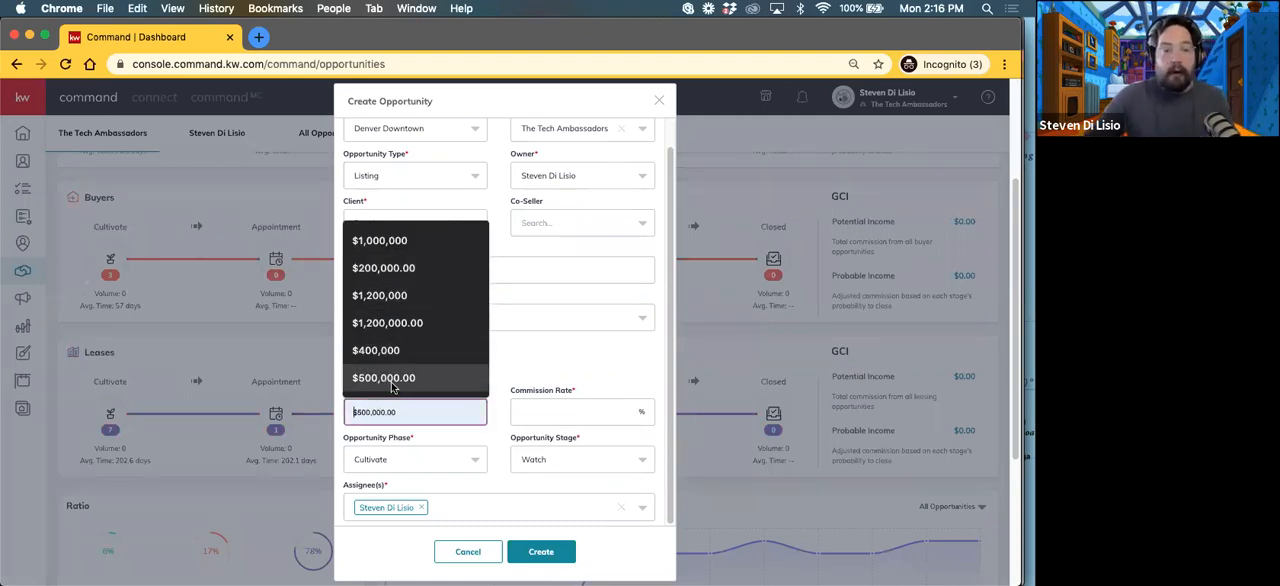
pyautogui.click(524, 368)
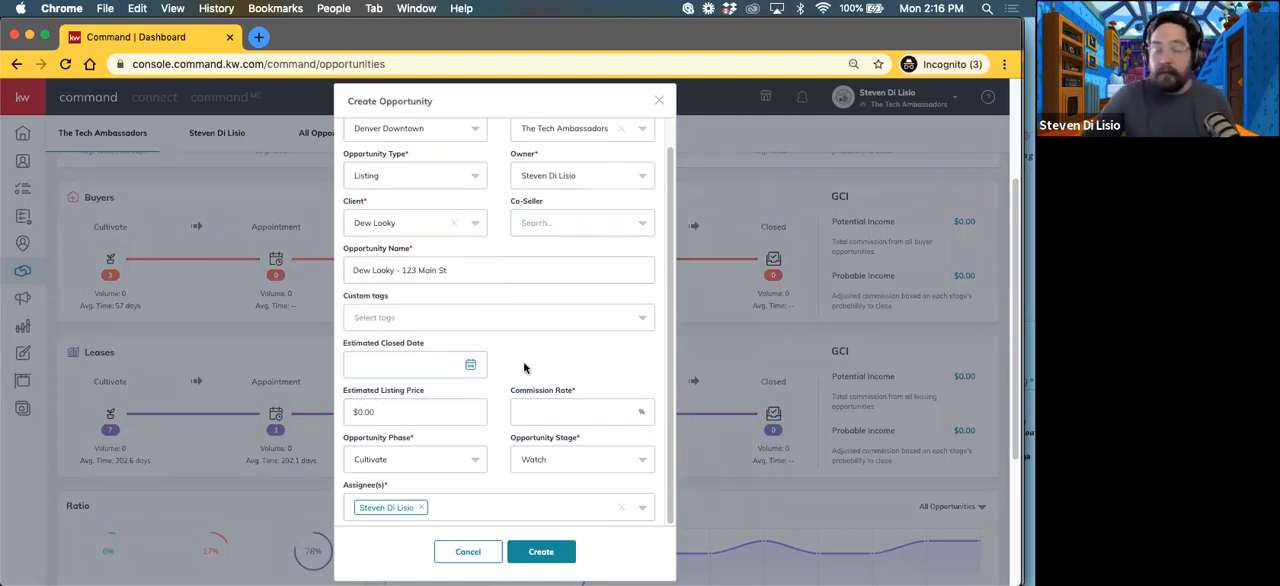
pyautogui.click(383, 409)
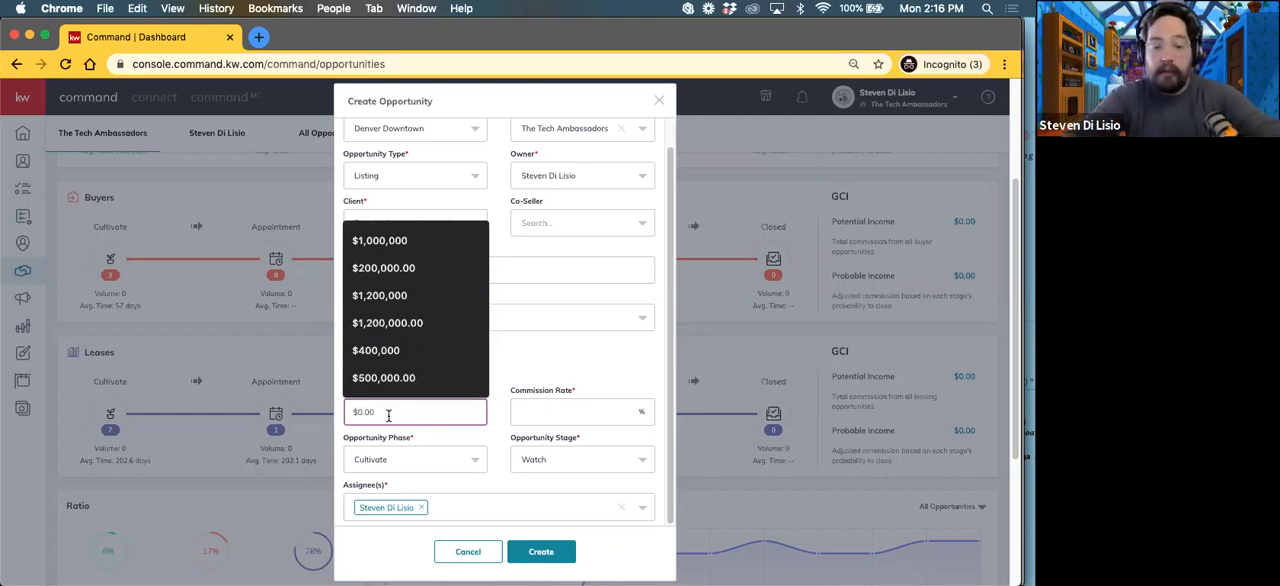
pyautogui.write('425,000')
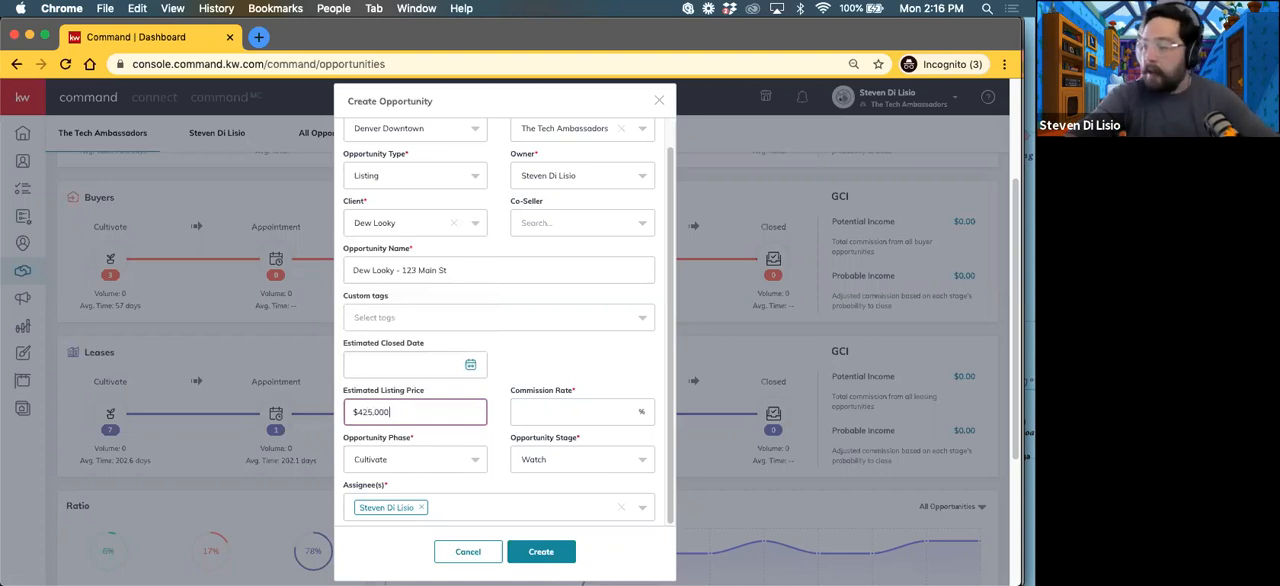
pyautogui.click(540, 358)
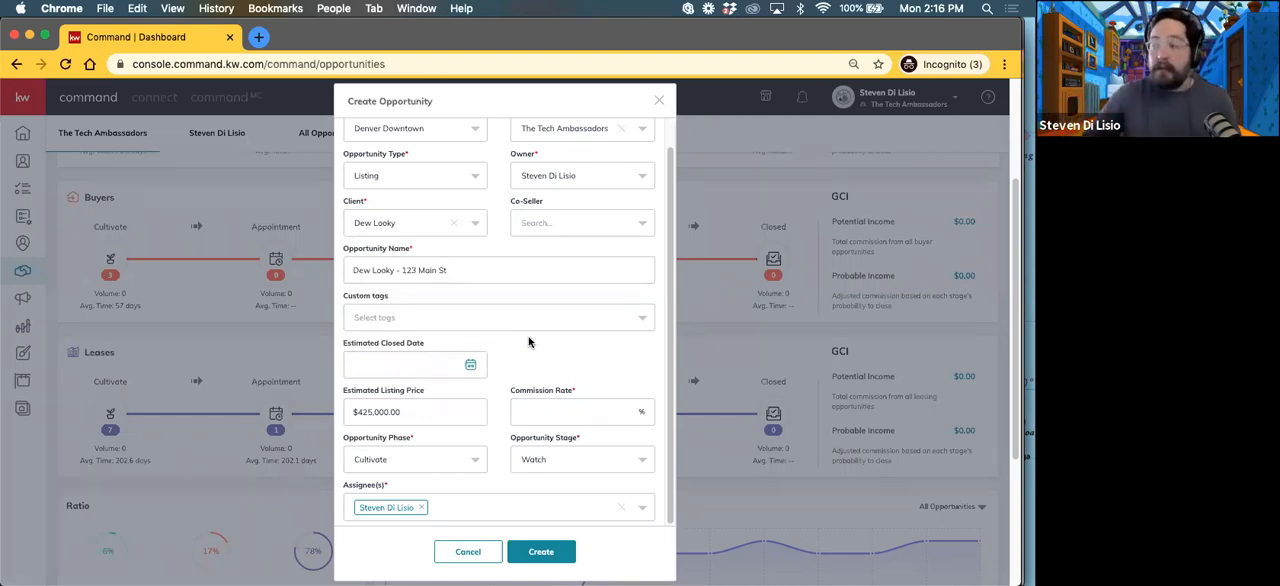
# Step: Set the opportunity's commission rate to 3.0%
pyautogui.click(545, 407)
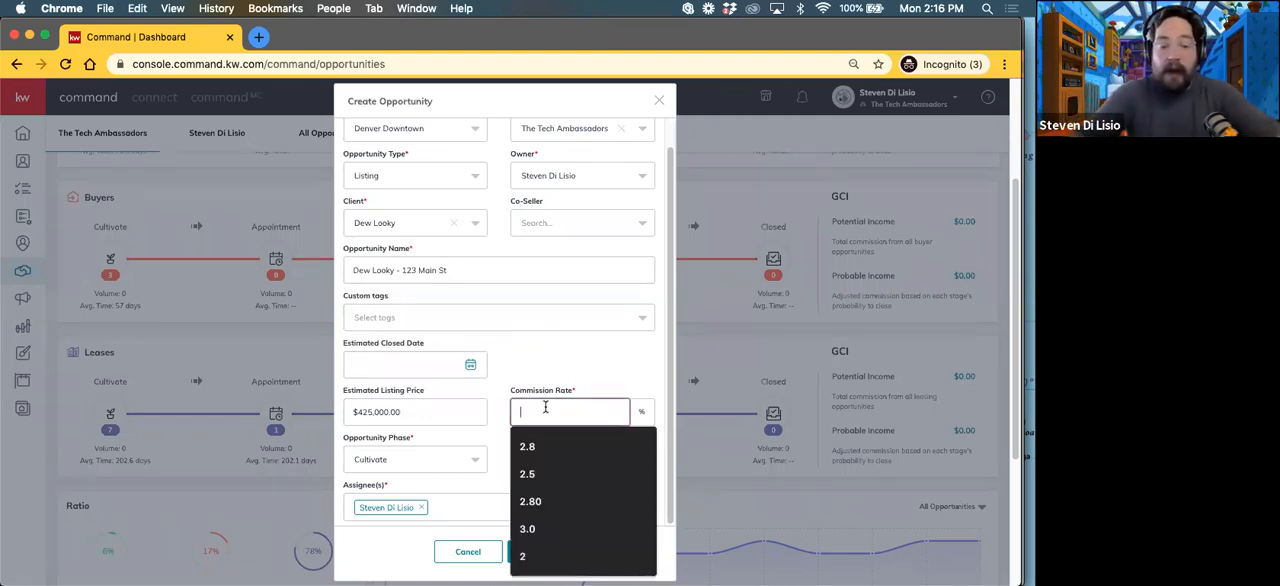
pyautogui.write('2')
pyautogui.press('BackSpace')
pyautogui.write('3.0')
pyautogui.click(520, 362)
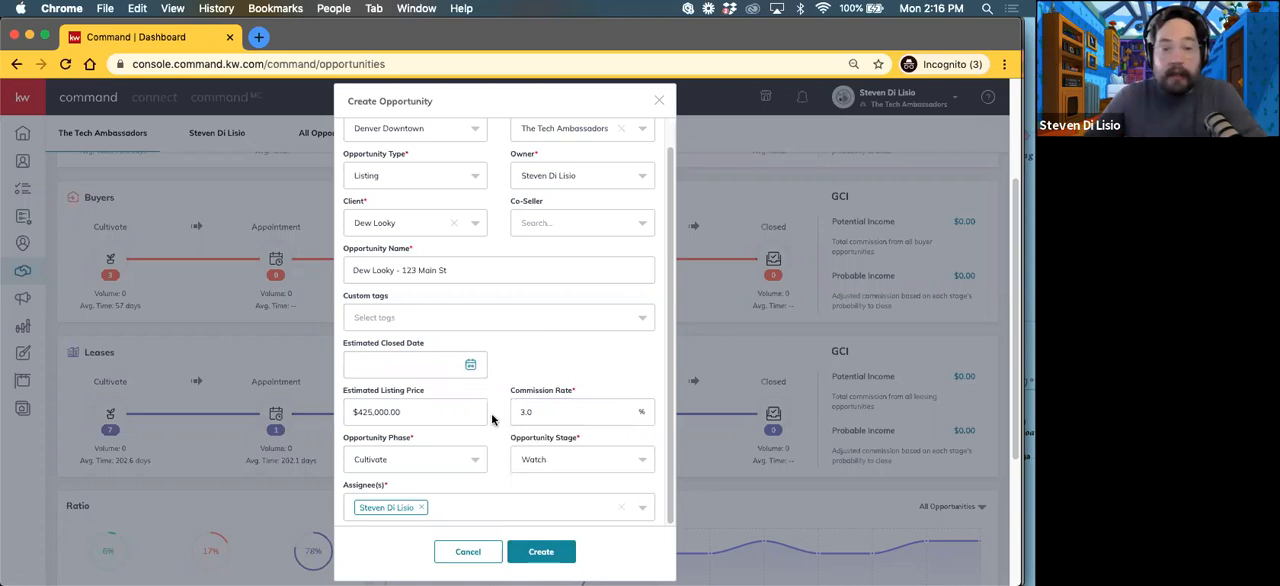
# Step: Check the phase and stage options, keep Cultivate and Watch, and create the listing opportunity
pyautogui.scroll(-3, 447, 435)
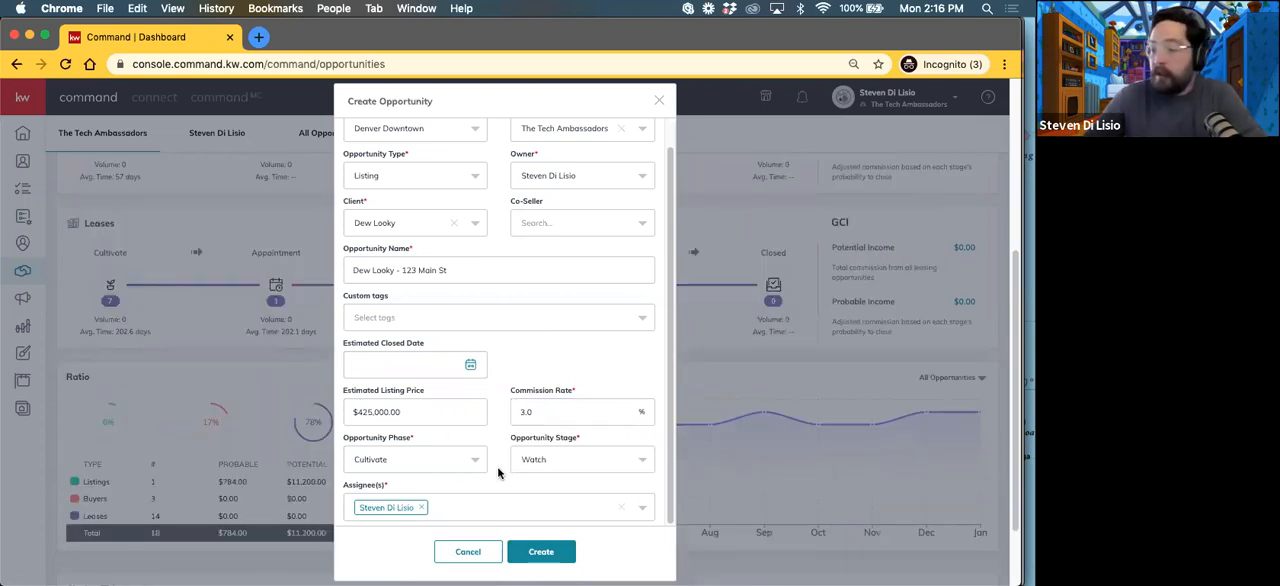
pyautogui.click(358, 456)
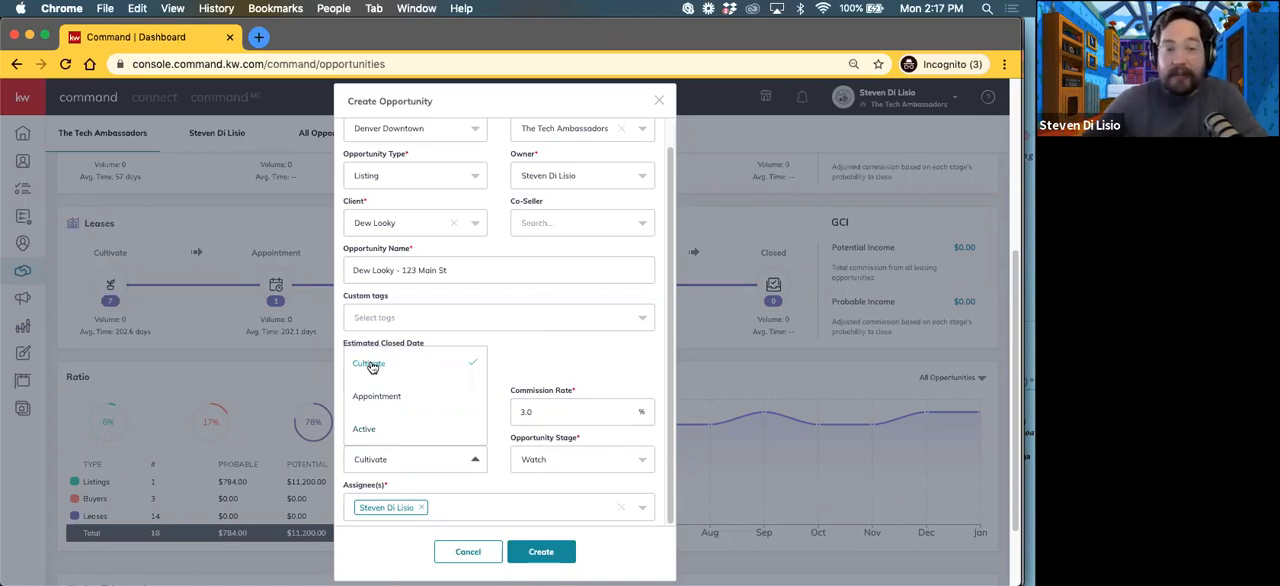
pyautogui.click(541, 360)
pyautogui.click(539, 462)
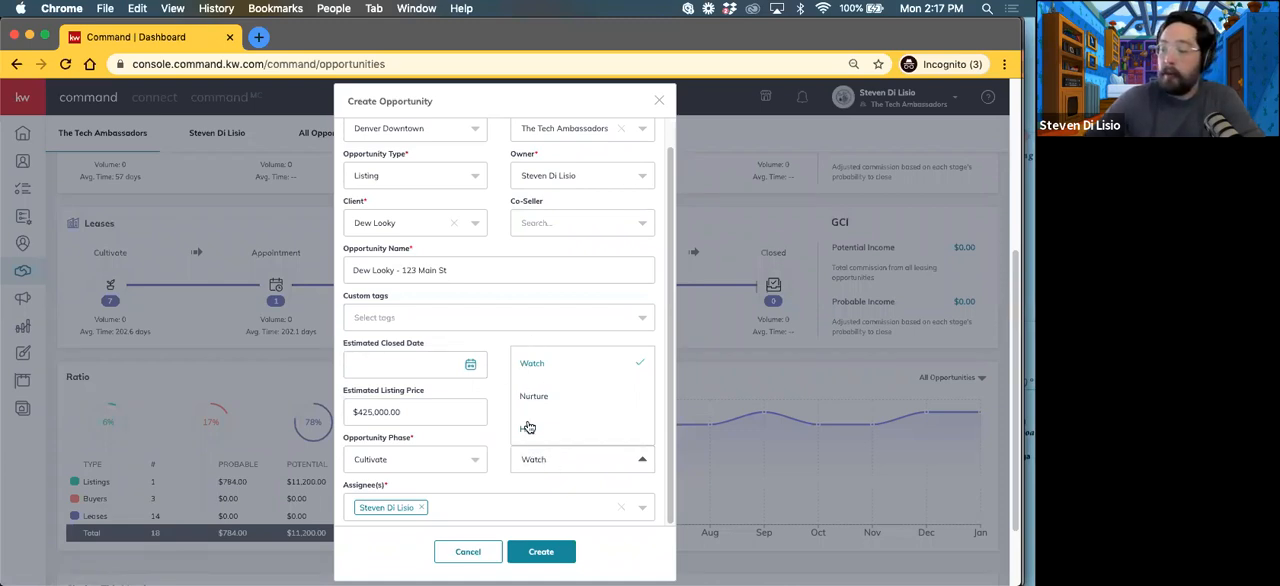
pyautogui.click(507, 491)
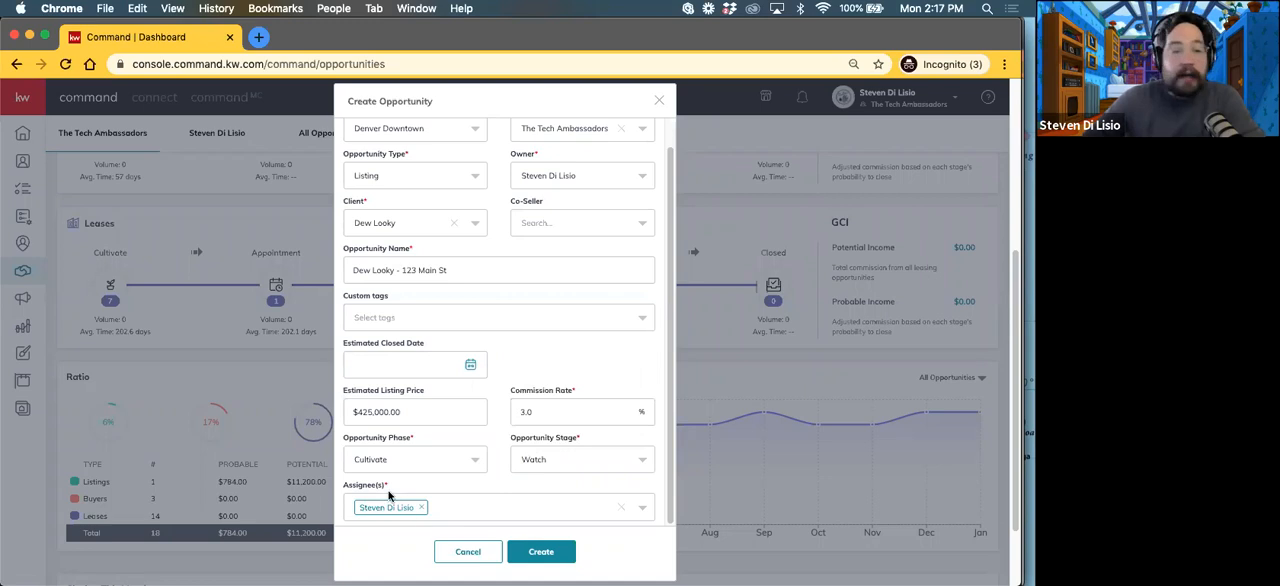
pyautogui.scroll(-2, 368, 508)
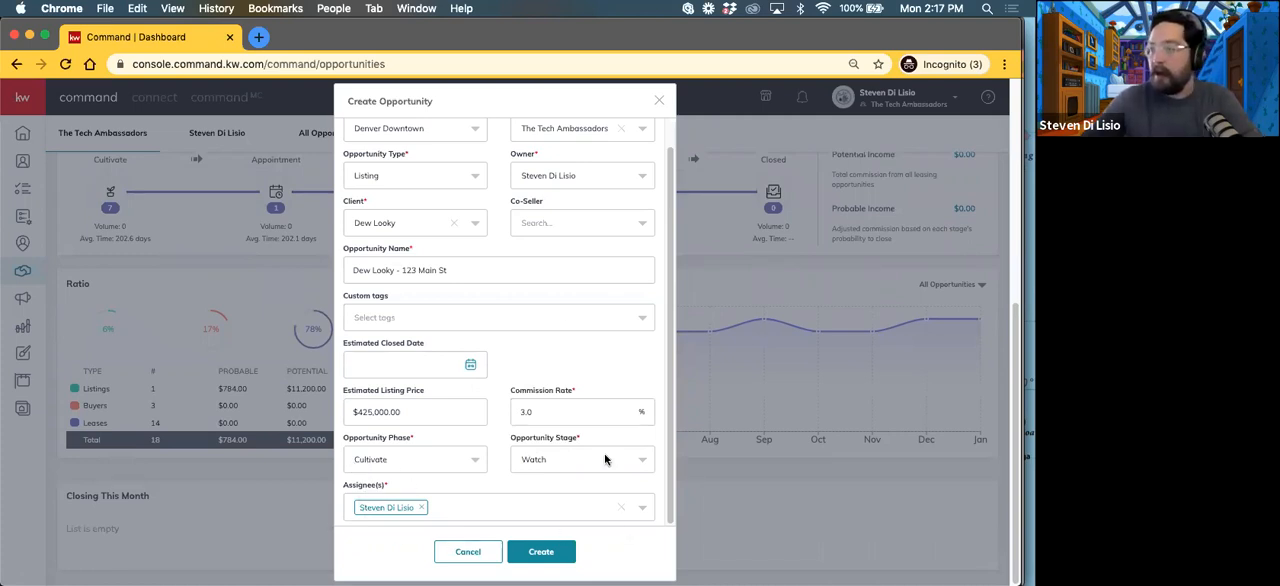
pyautogui.click(541, 553)
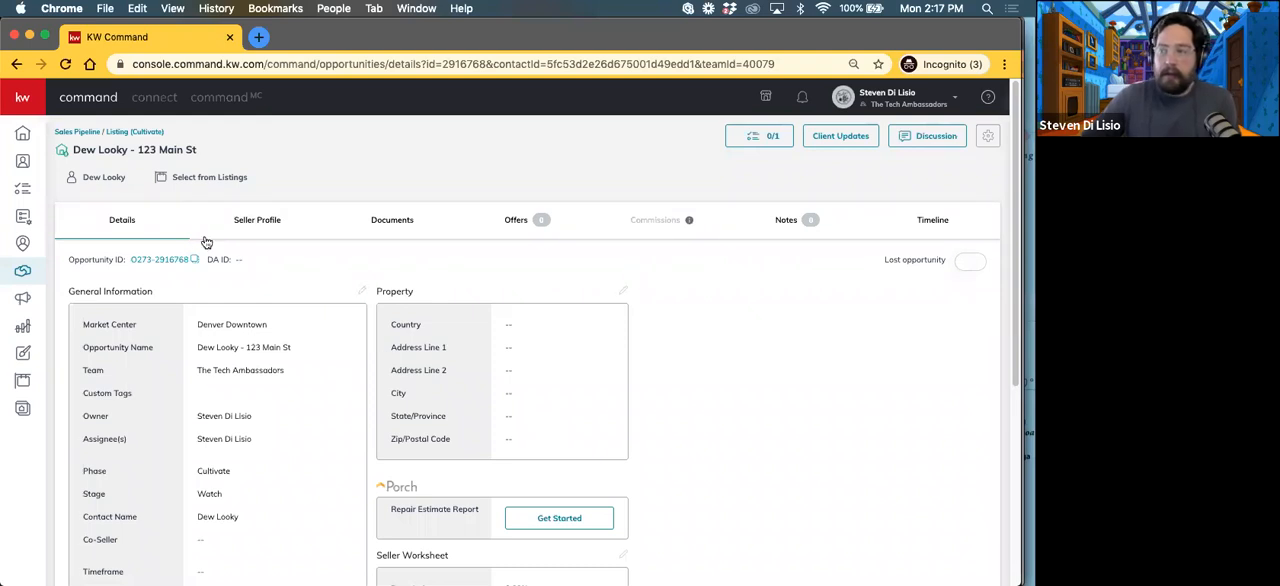
# Step: Return to the sales pipeline and examine the new opportunity on the Cultivate board for listings
pyautogui.click(70, 131)
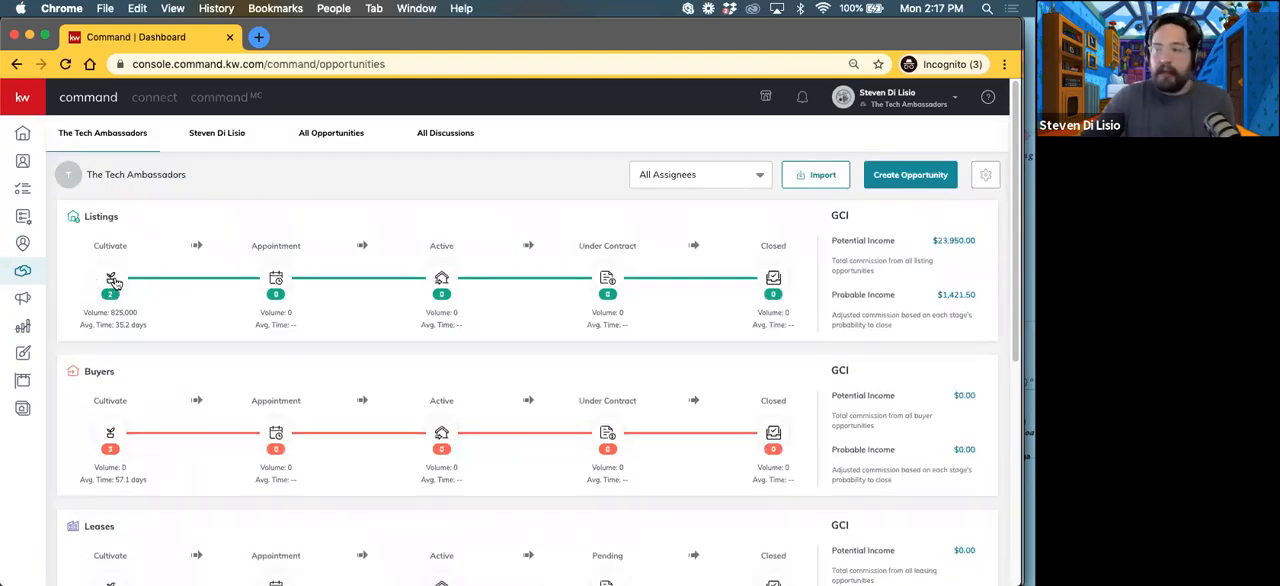
pyautogui.click(110, 281)
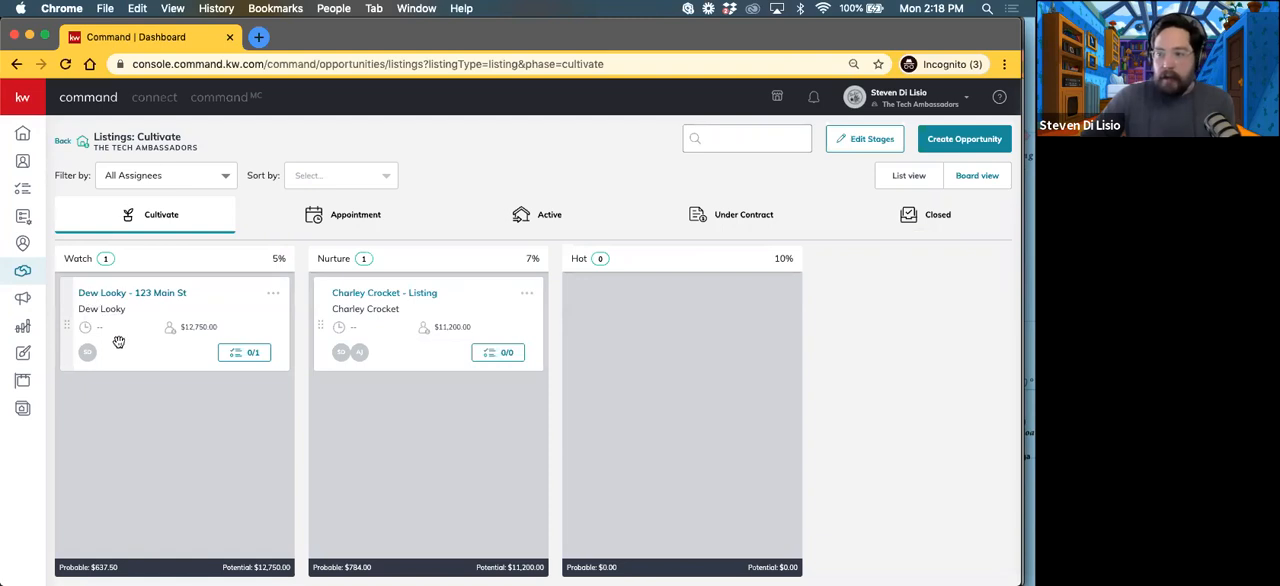
pyautogui.moveTo(111, 311)
pyautogui.mouseDown()
pyautogui.moveTo(338, 455)
pyautogui.moveTo(366, 420)
pyautogui.moveTo(600, 336)
pyautogui.moveTo(370, 436)
pyautogui.moveTo(263, 383)
pyautogui.moveTo(129, 390)
pyautogui.moveTo(116, 314)
pyautogui.mouseUp()
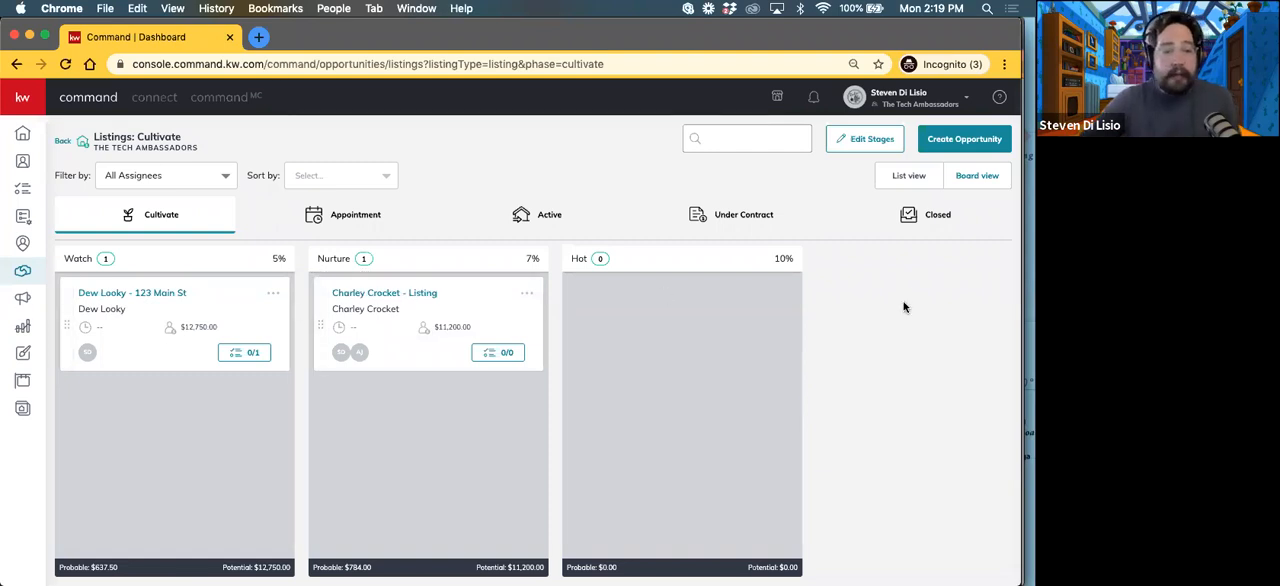
# Step: Open the Cultivate stages for editing and add the item "Monthly Neighborhood Nurture SmartPlan" to the Watch stage's checklist
pyautogui.click(855, 142)
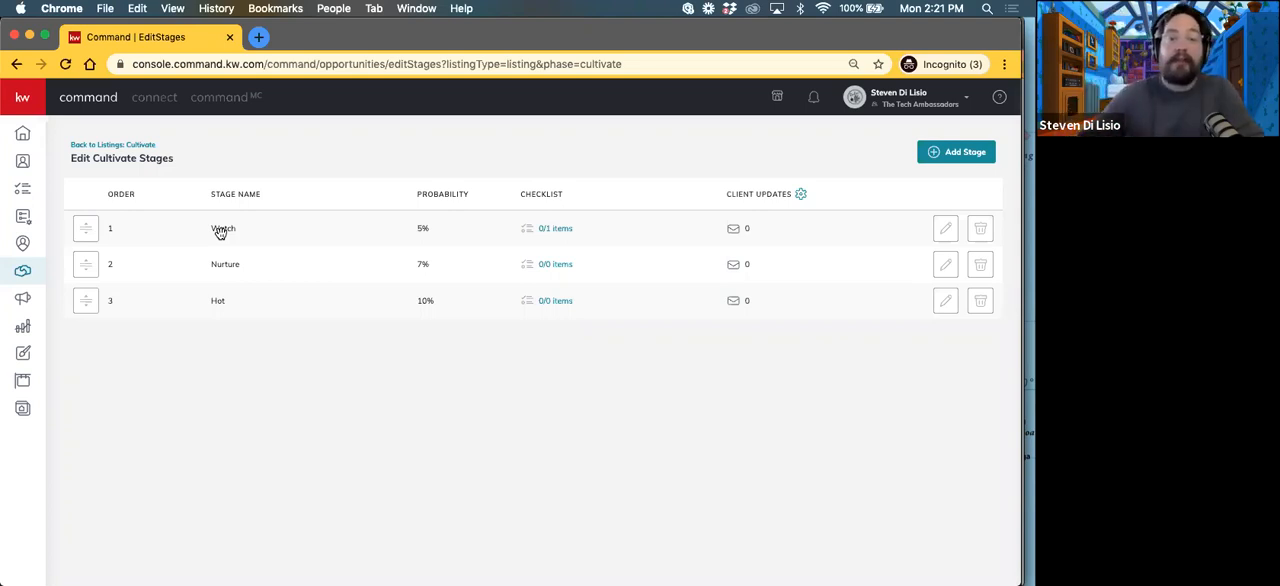
pyautogui.click(555, 232)
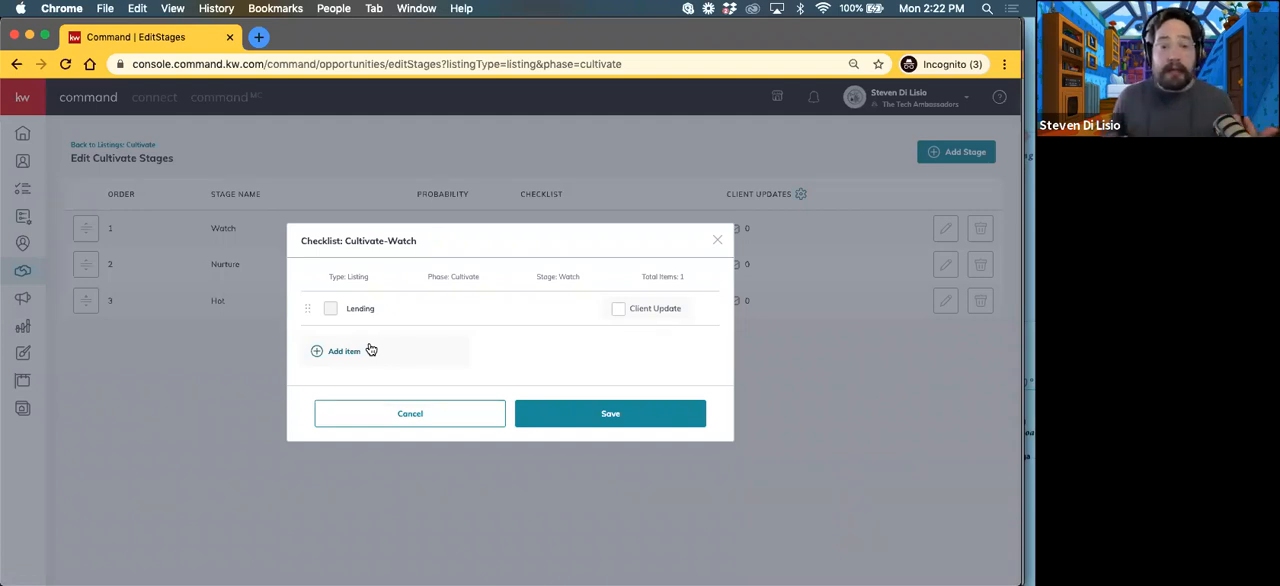
pyautogui.click(349, 358)
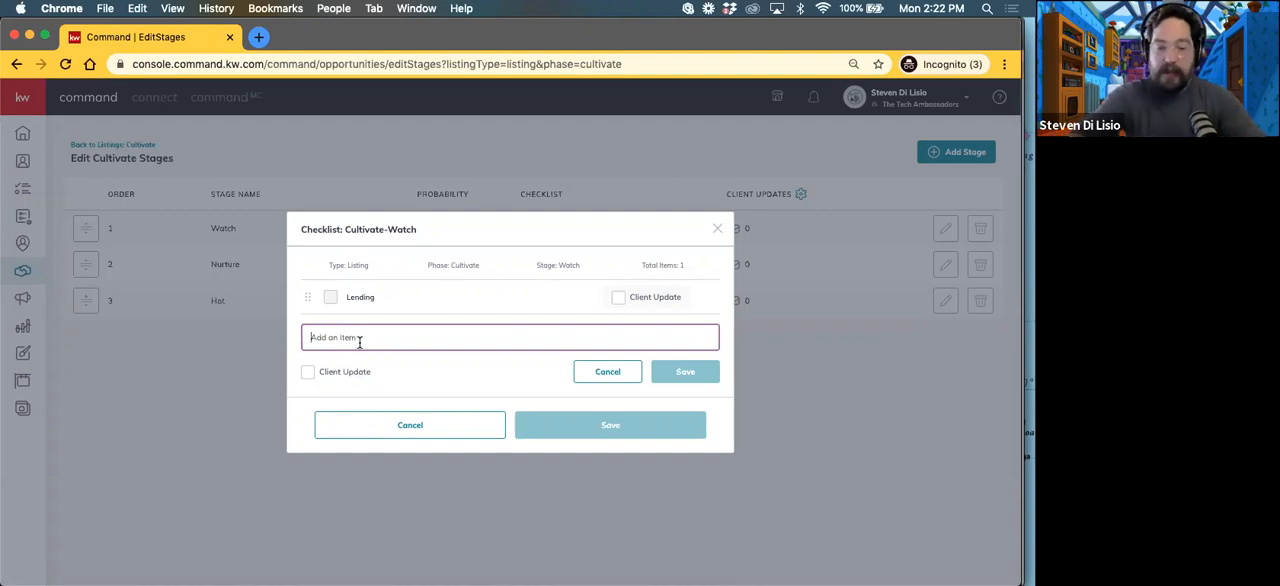
pyautogui.write('Monthly')
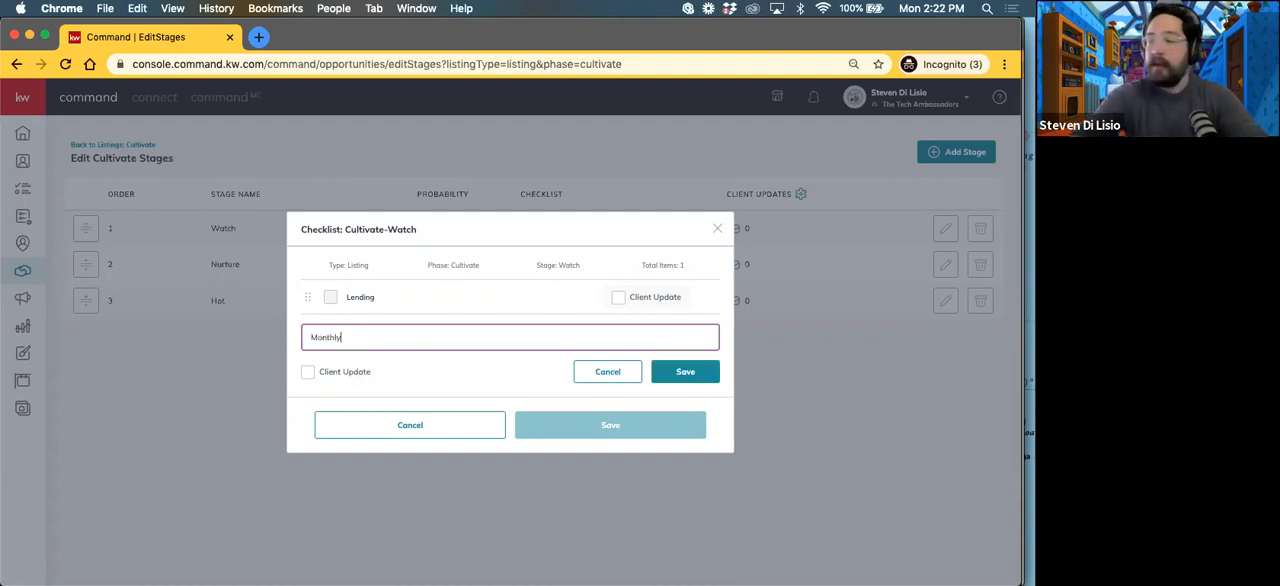
pyautogui.write(' Neighborho')
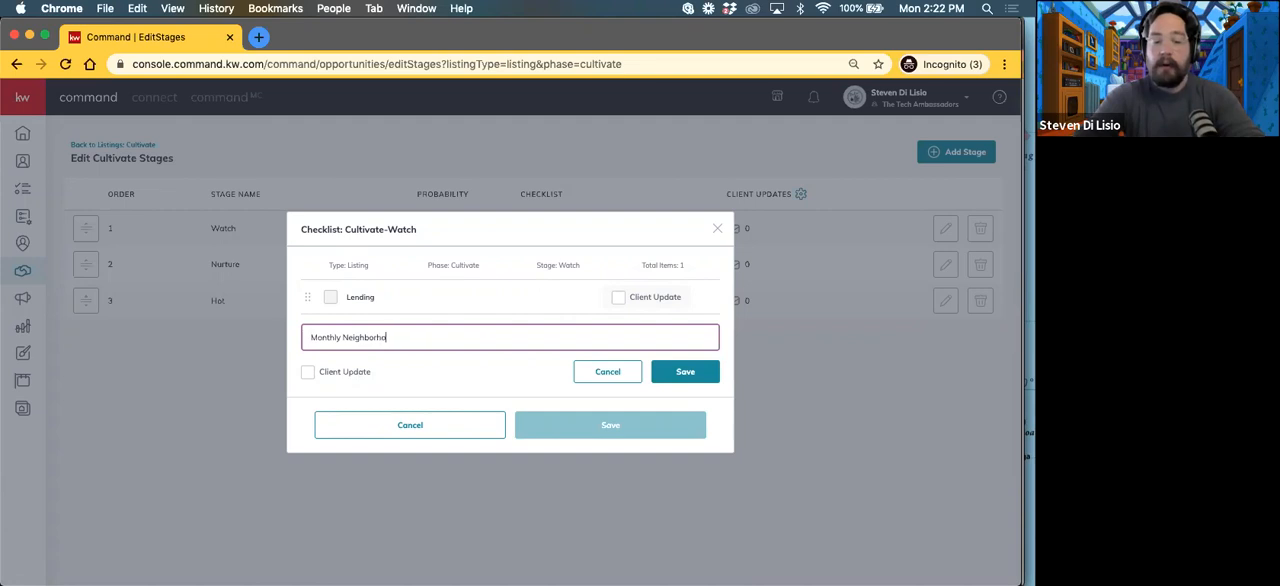
pyautogui.write('od Nur')
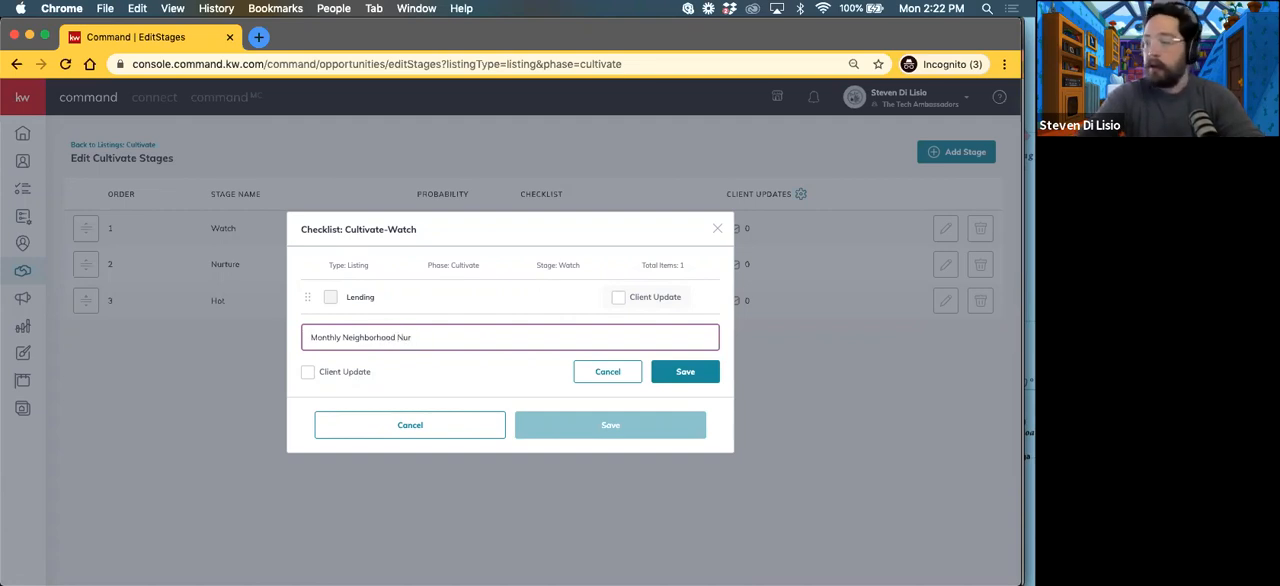
pyautogui.write('ture')
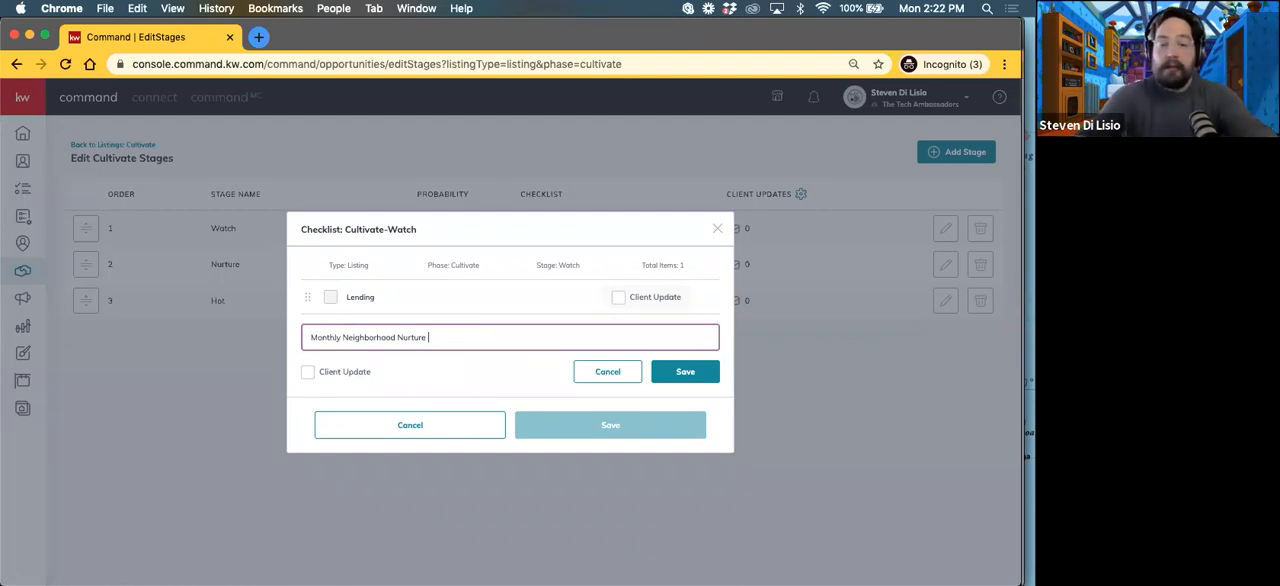
pyautogui.write(' Smart')
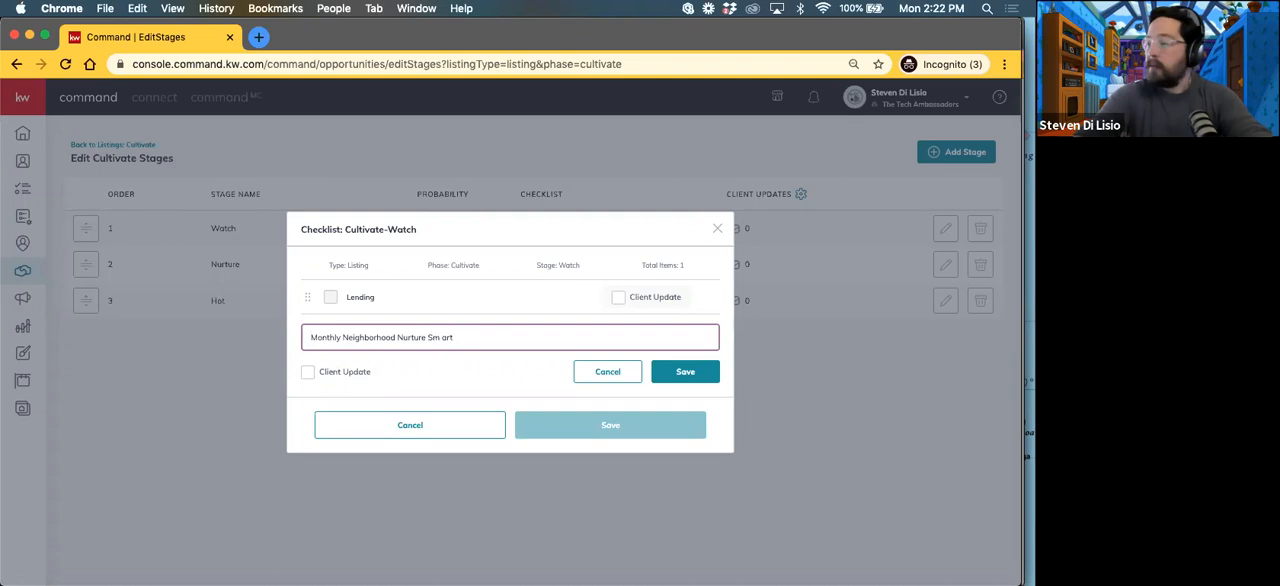
pyautogui.write('Plan')
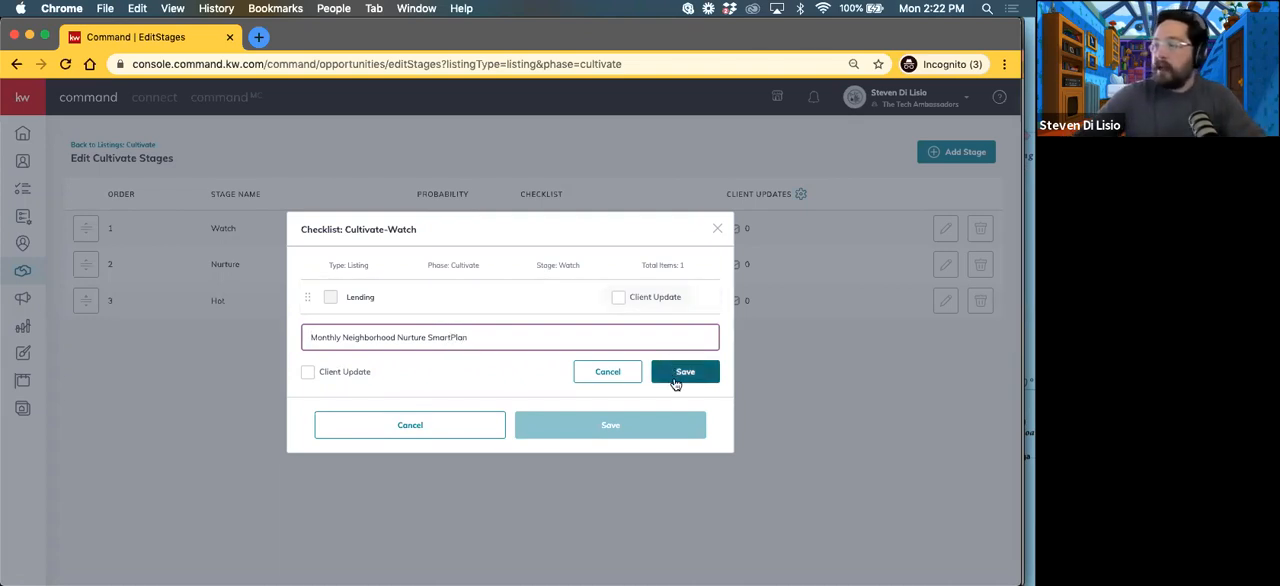
pyautogui.click(676, 382)
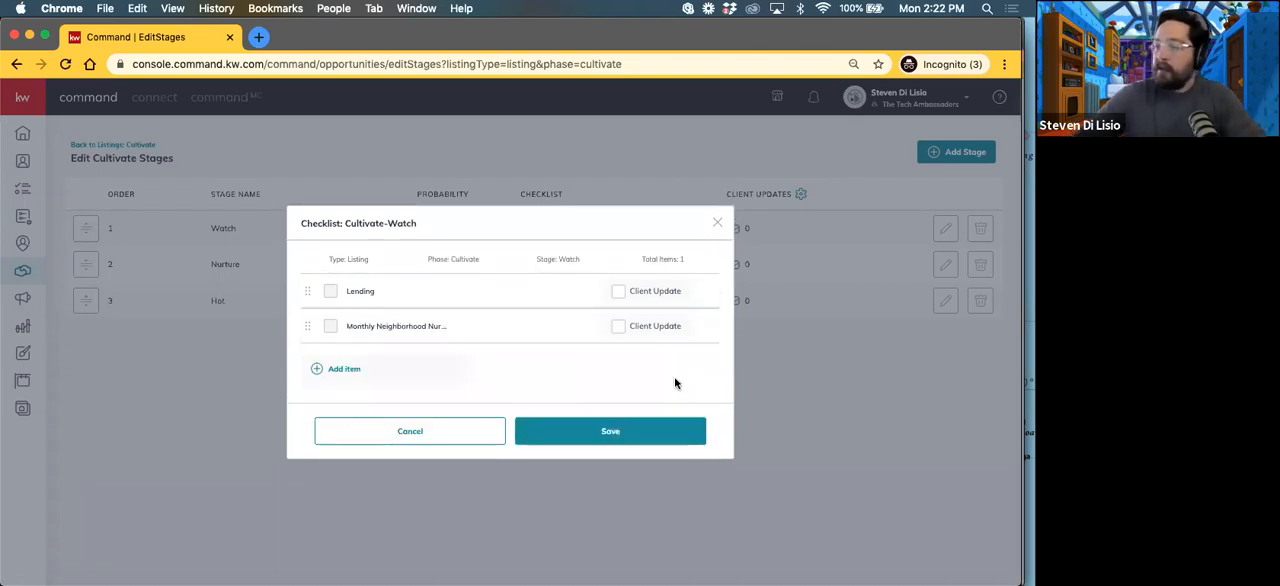
# Step: Add the item "Define their Ideal Neighborhoods" to the Watch checklist, correcting the misspelled "their" before saving the item
pyautogui.click(350, 372)
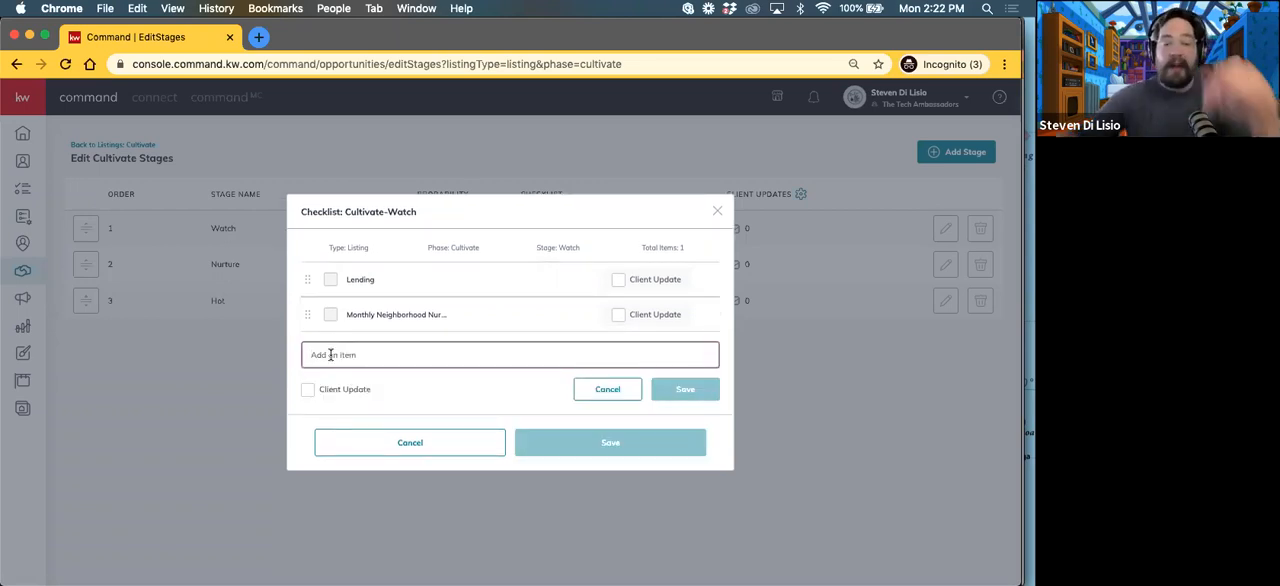
pyautogui.write('Defi')
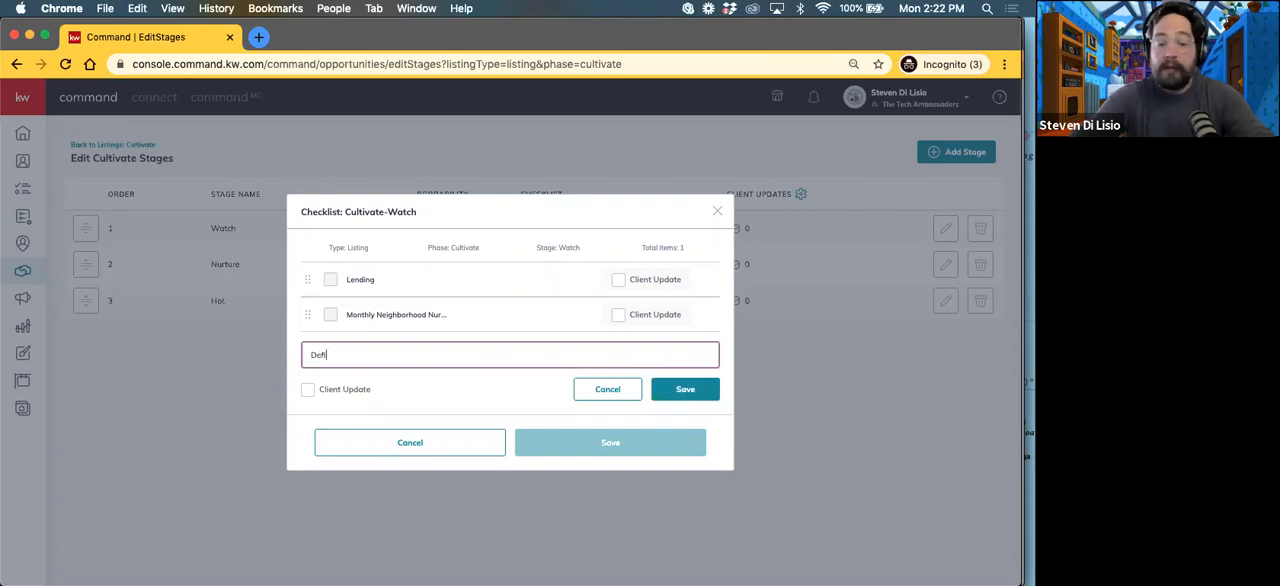
pyautogui.write('ne thier ideal ')
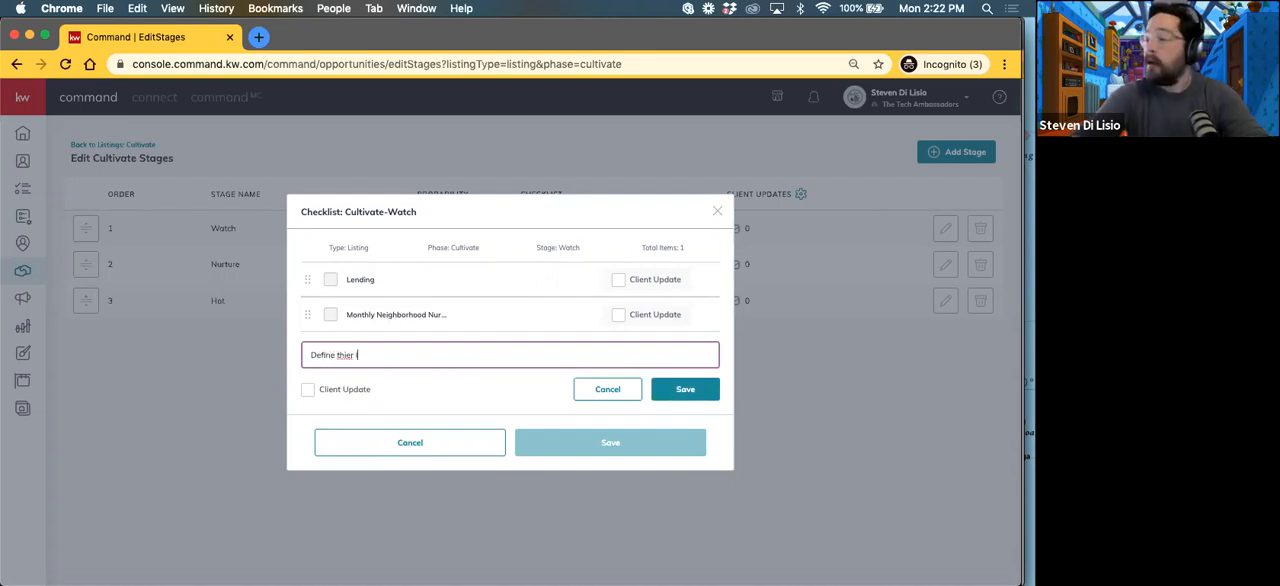
pyautogui.write('Ne')
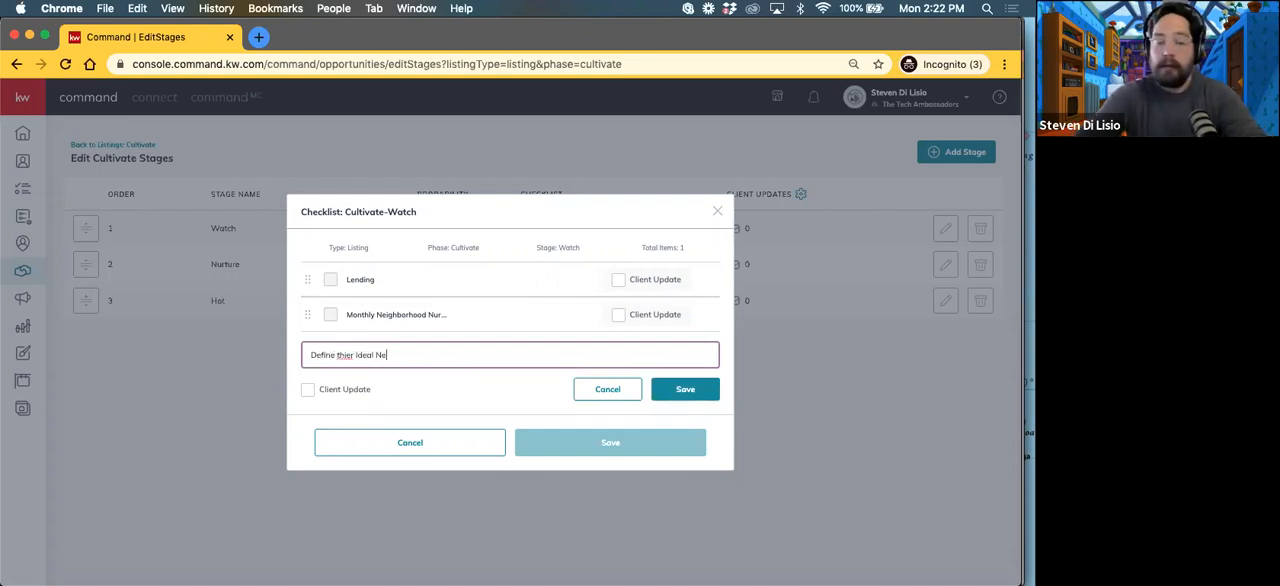
pyautogui.write('ighborhoods')
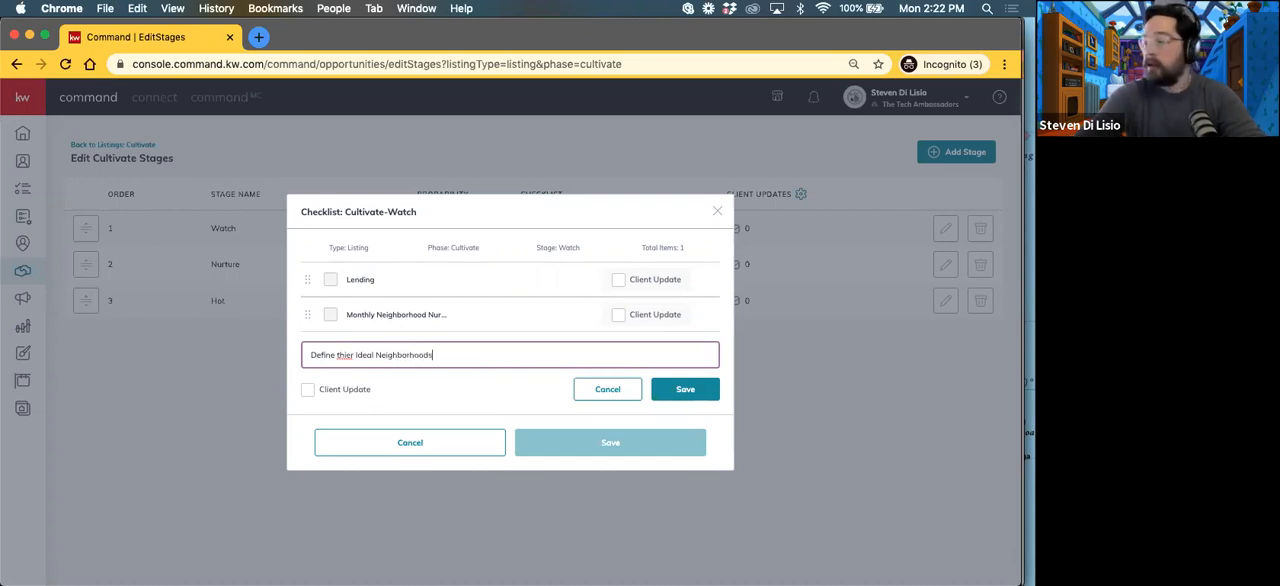
pyautogui.rightClick(344, 356)
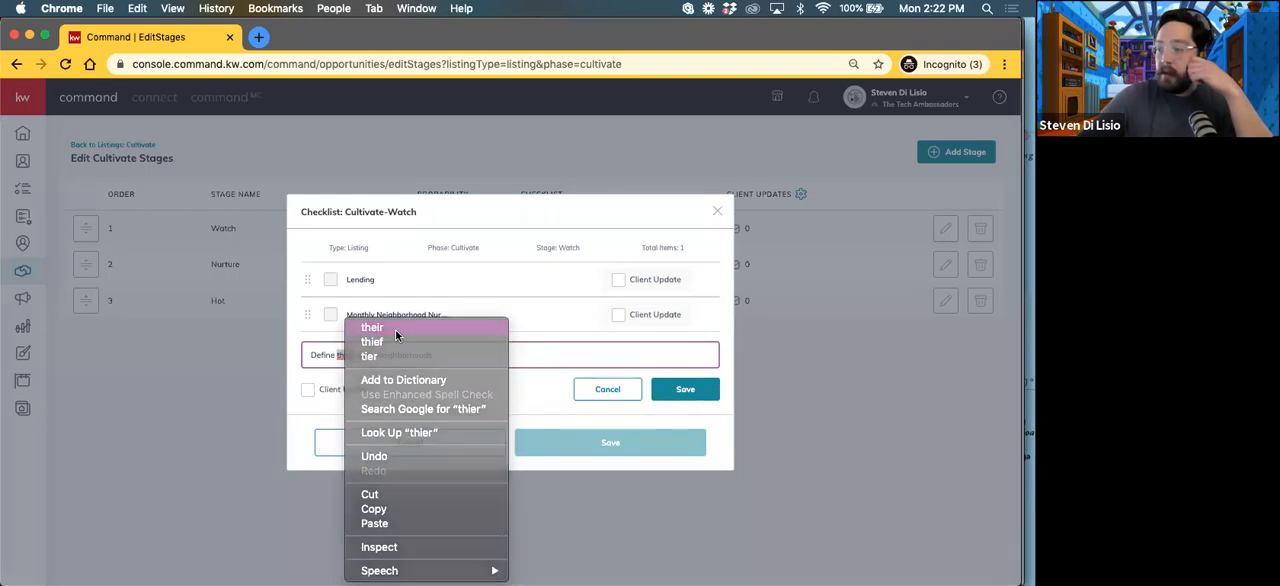
pyautogui.click(391, 328)
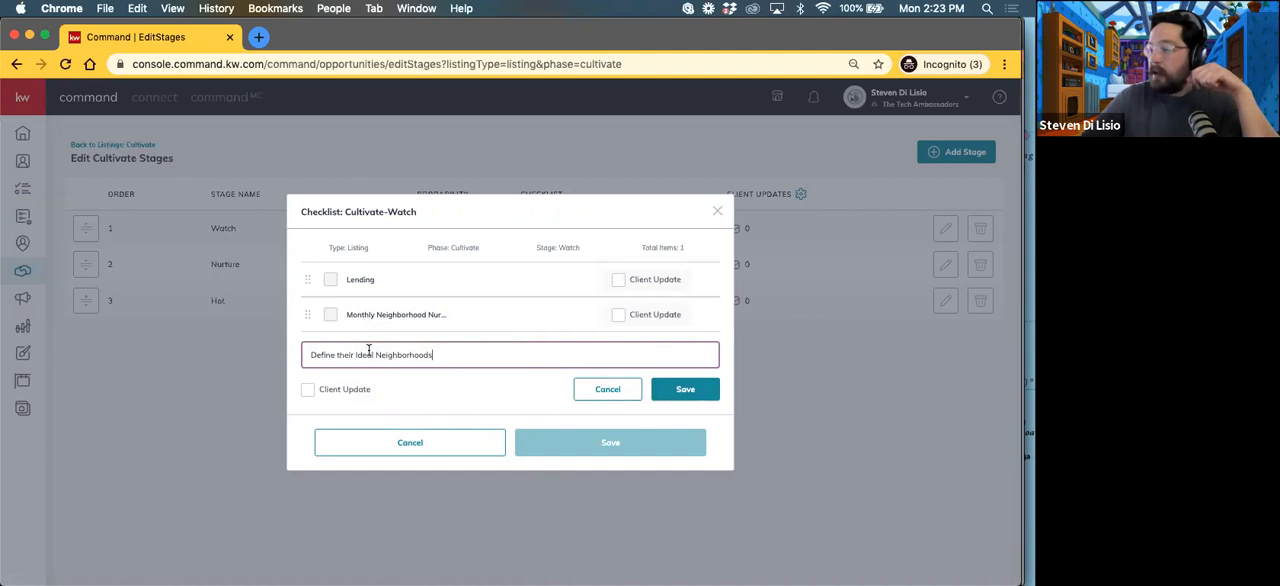
pyautogui.click(677, 393)
# Step: Move the ideal neighborhoods item above the monthly neighborhood nurture item and delete the Lending item from the Watch checklist
pyautogui.moveTo(307, 340); pyautogui.dragTo(306, 300)
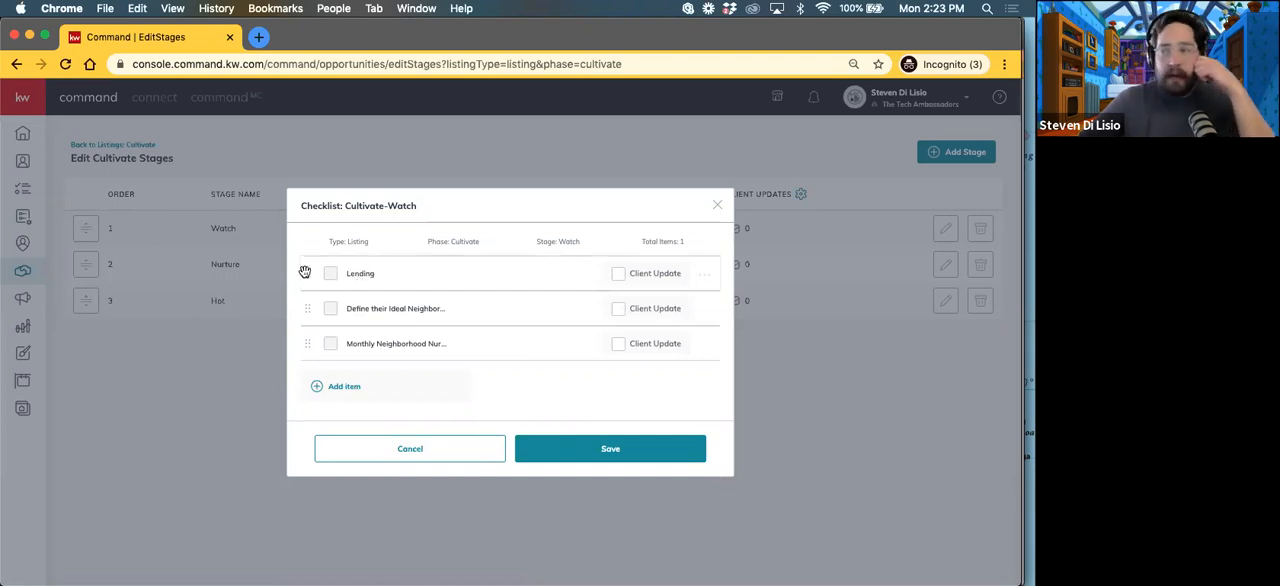
pyautogui.click(705, 274)
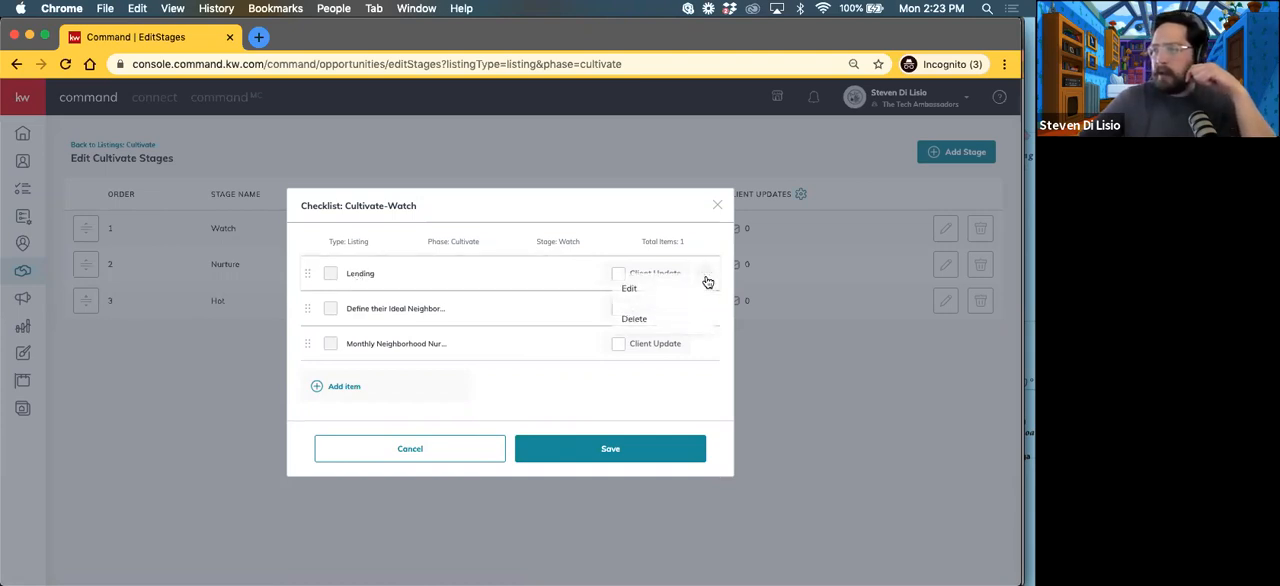
pyautogui.click(638, 320)
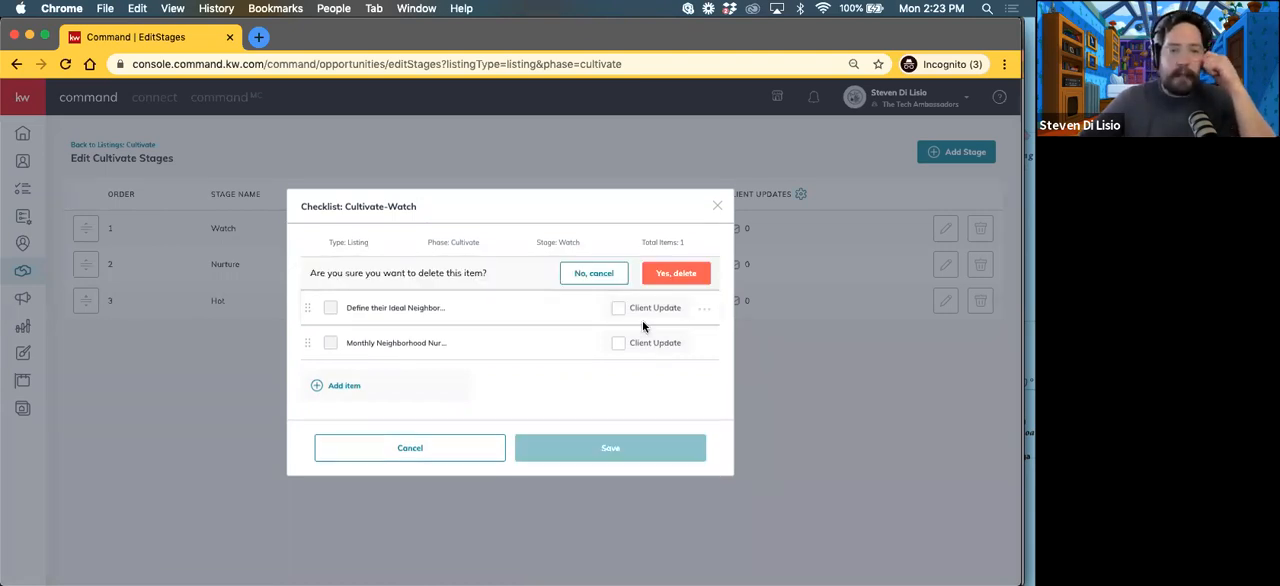
pyautogui.click(670, 278)
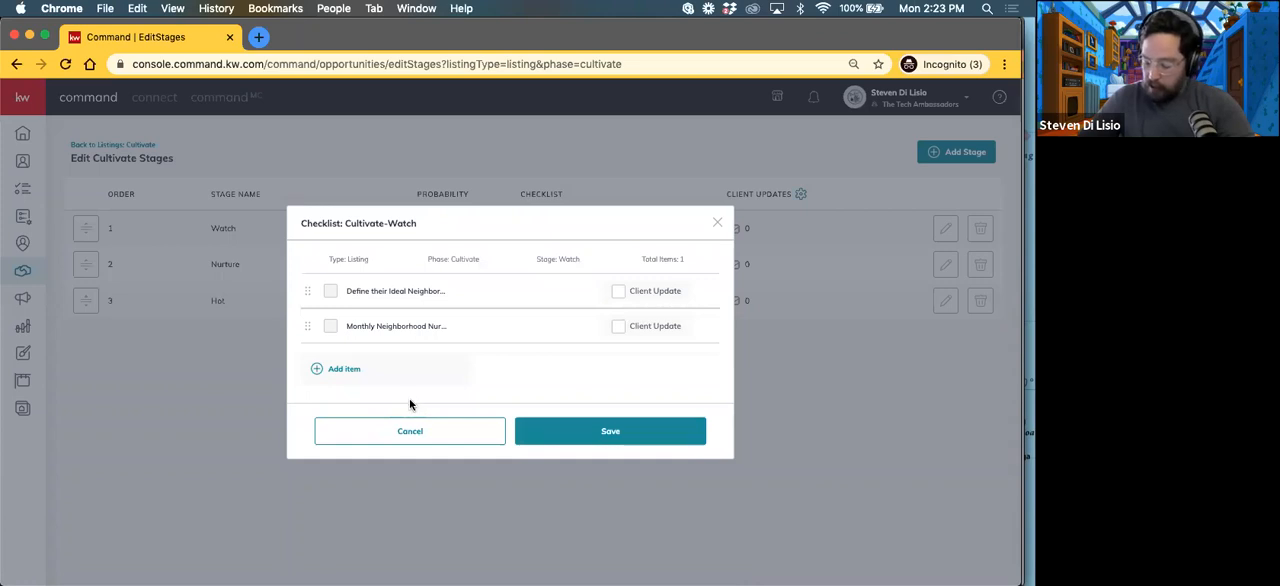
# Step: Add the item "Contact Info Complete?" to the Watch checklist without marking it as a client update
pyautogui.click(341, 372)
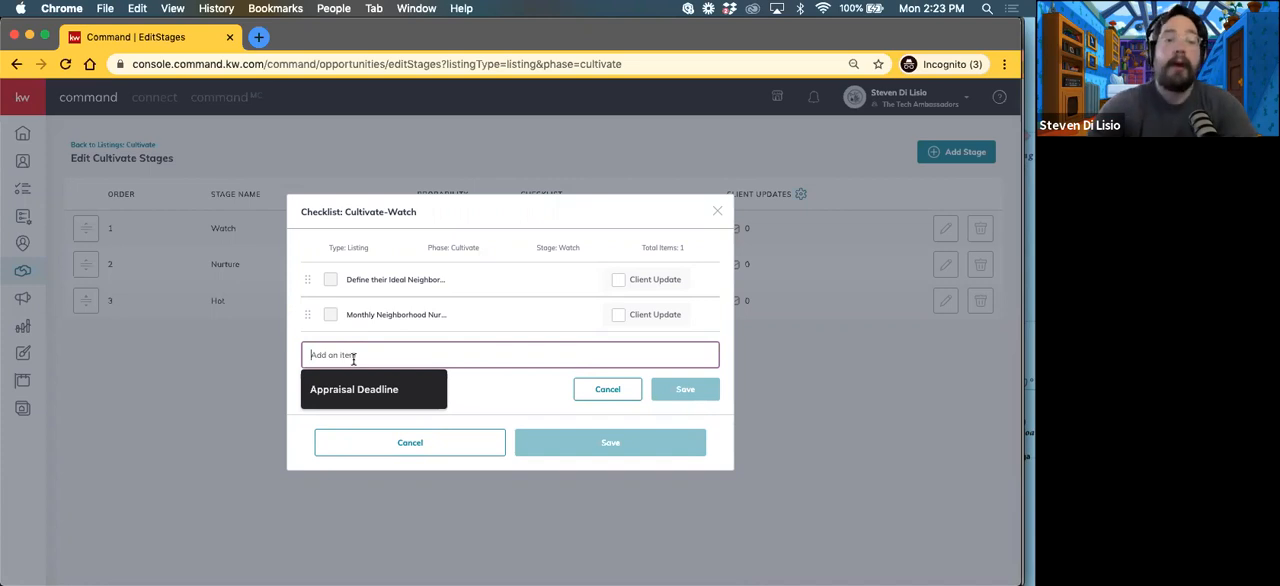
pyautogui.write('on')
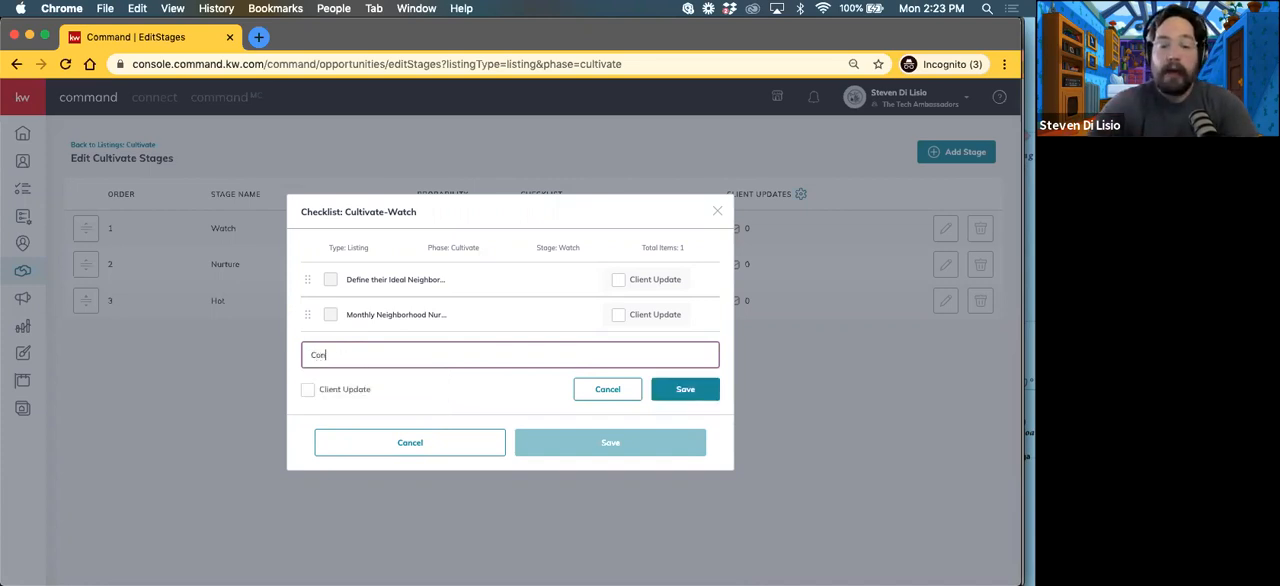
pyautogui.write('tact')
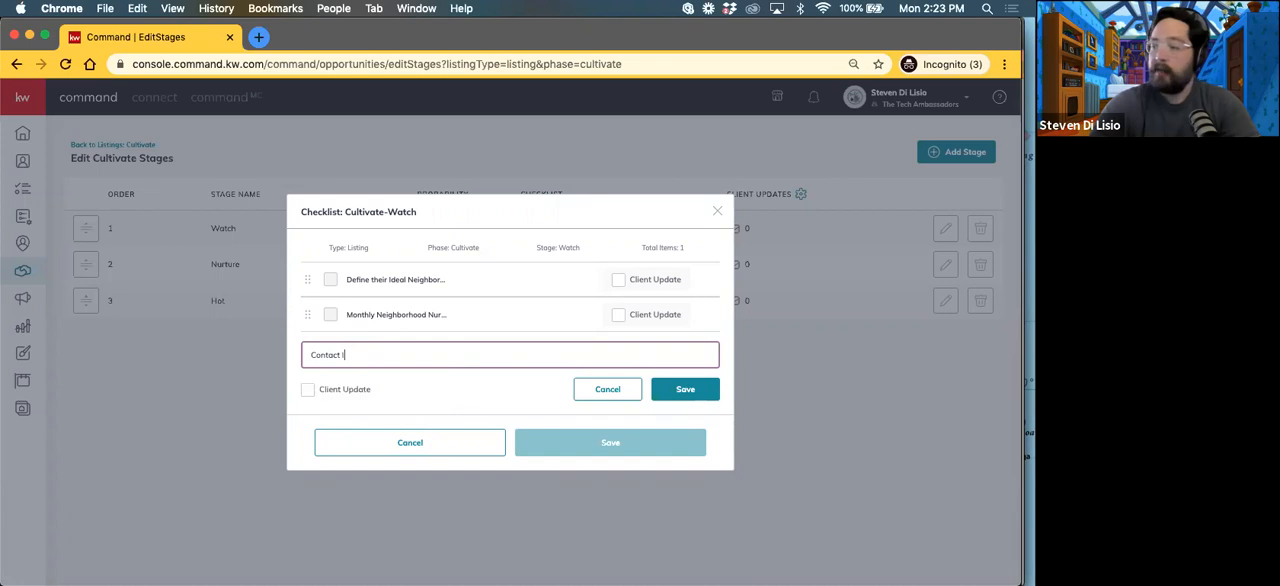
pyautogui.write('Info ')
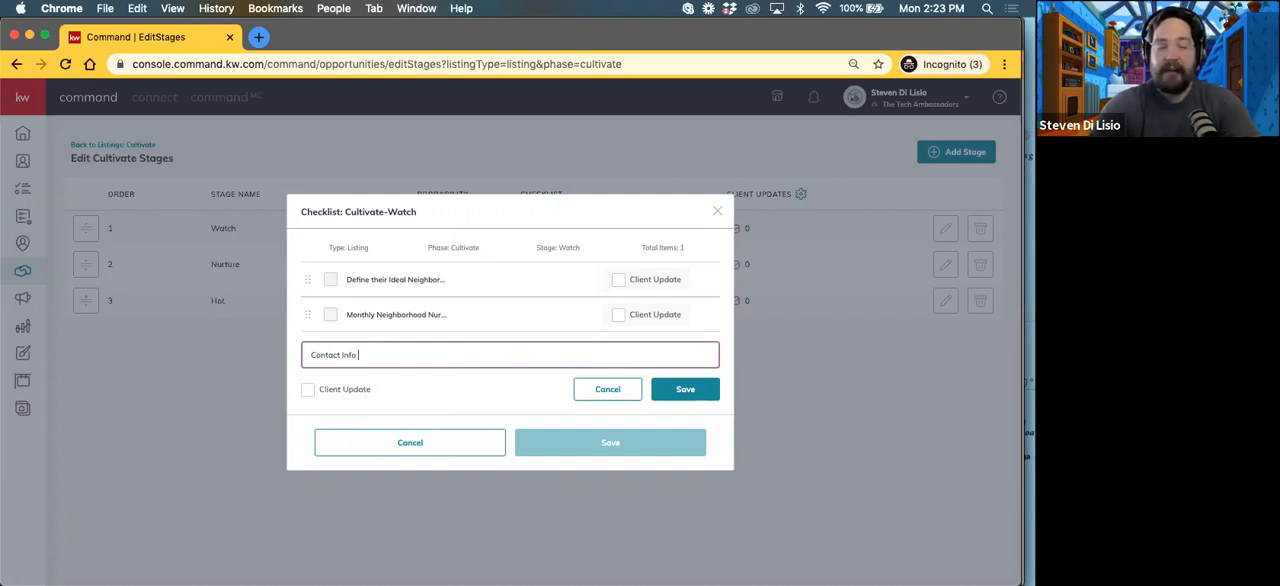
pyautogui.write('Complete?')
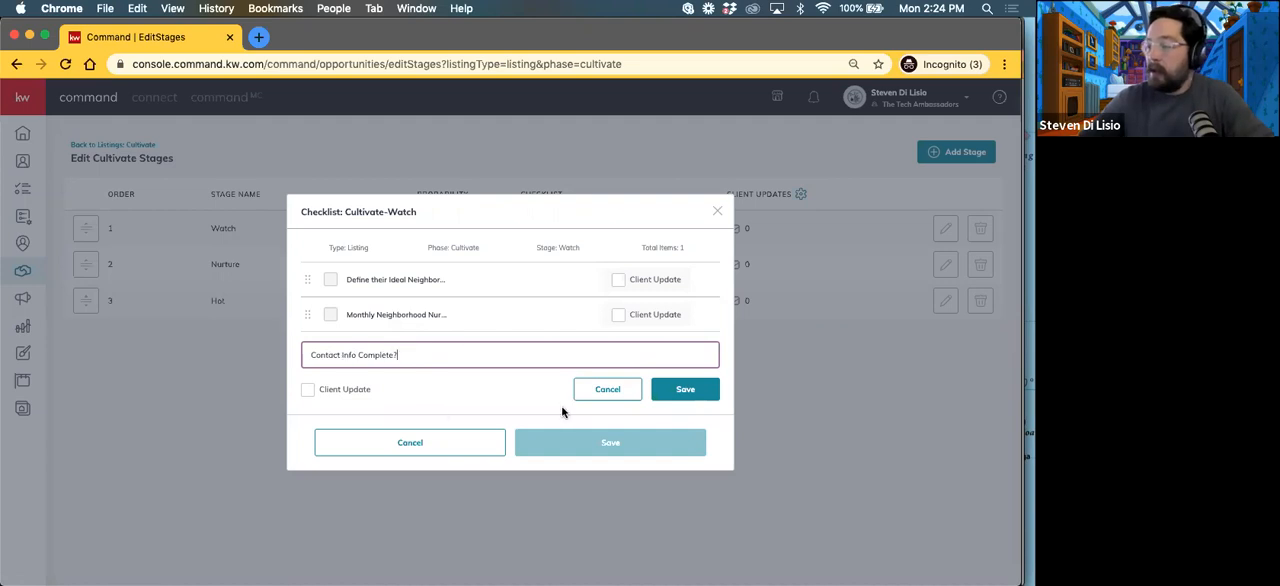
pyautogui.click(685, 389)
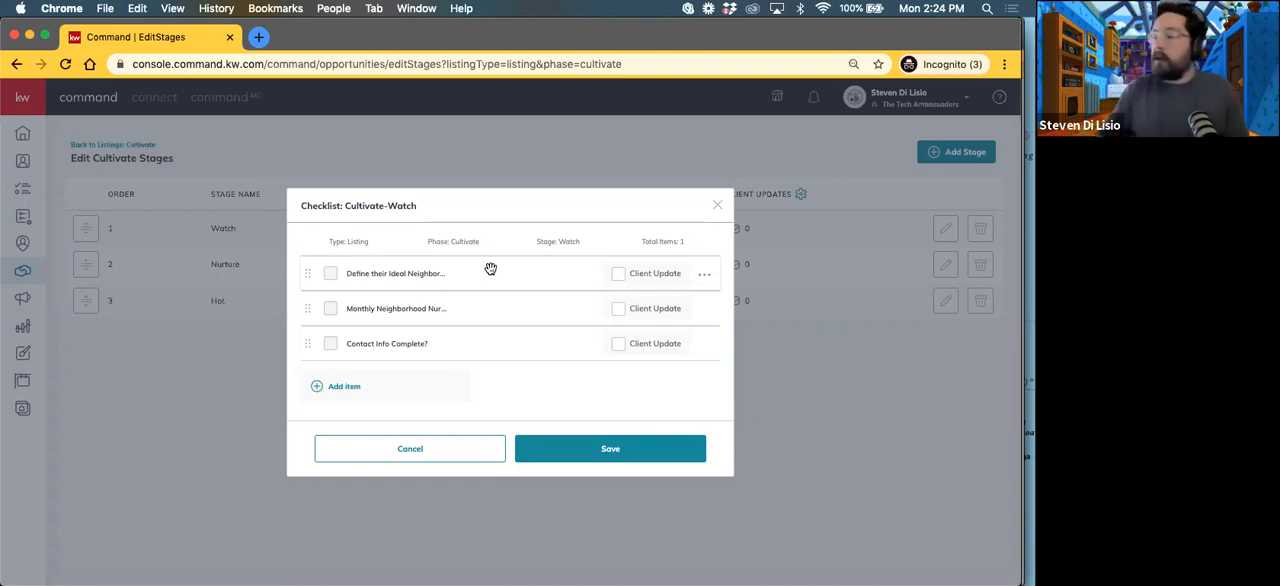
# Step: Add the item "Foundational SmartPlans" to the Watch checklist without marking it as a client update
pyautogui.click(351, 391)
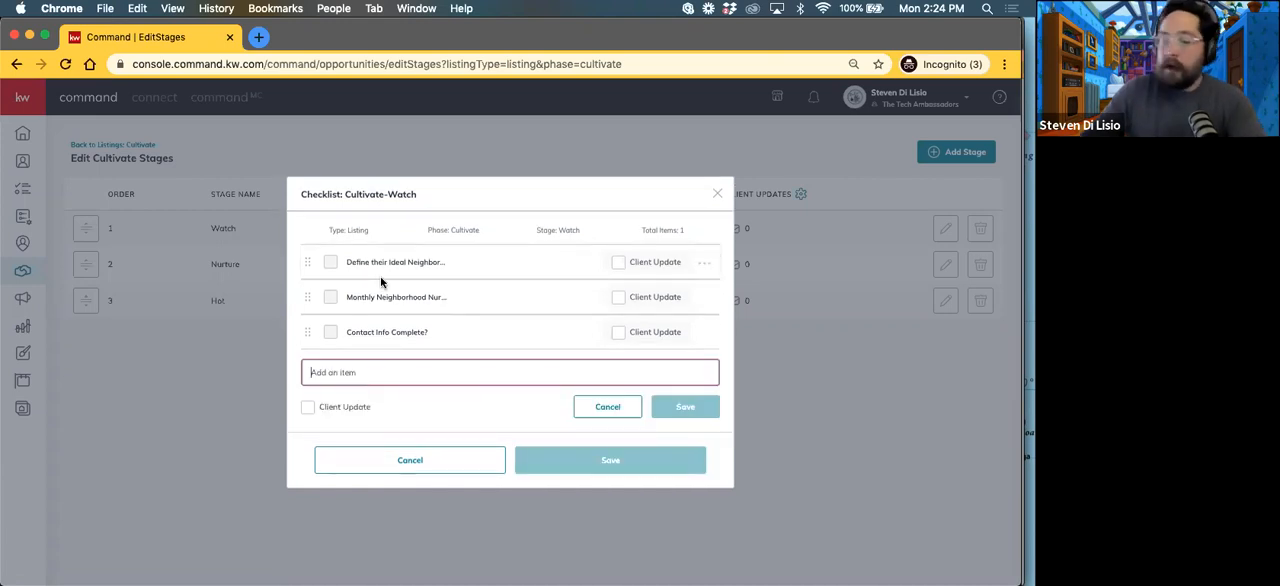
pyautogui.write('Foundation')
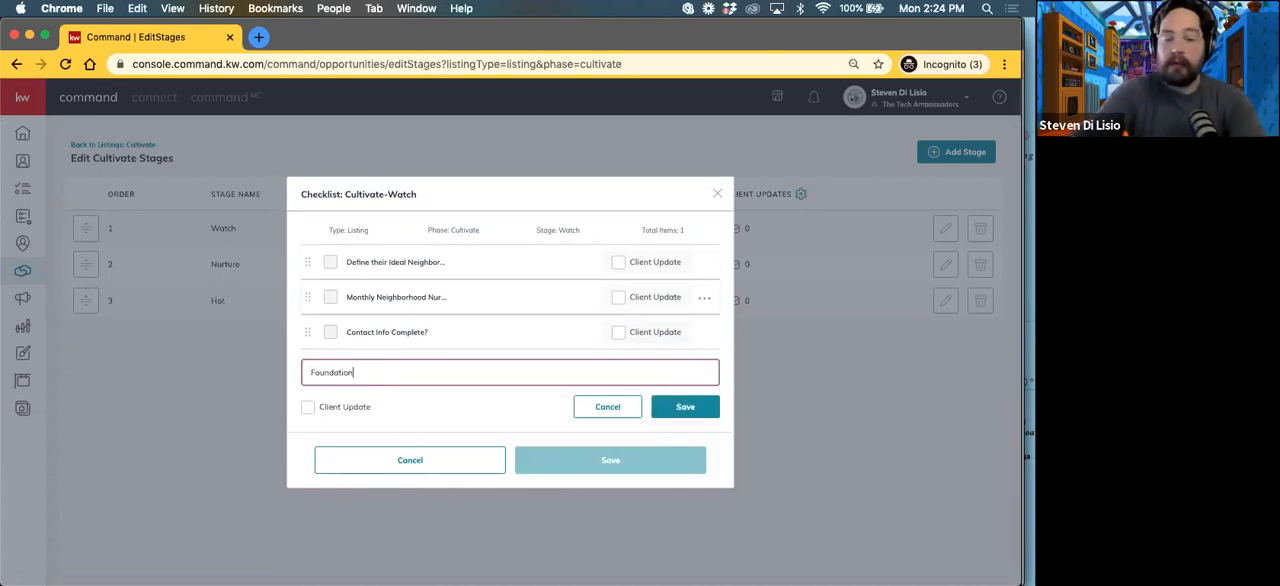
pyautogui.write('al SmartPlans')
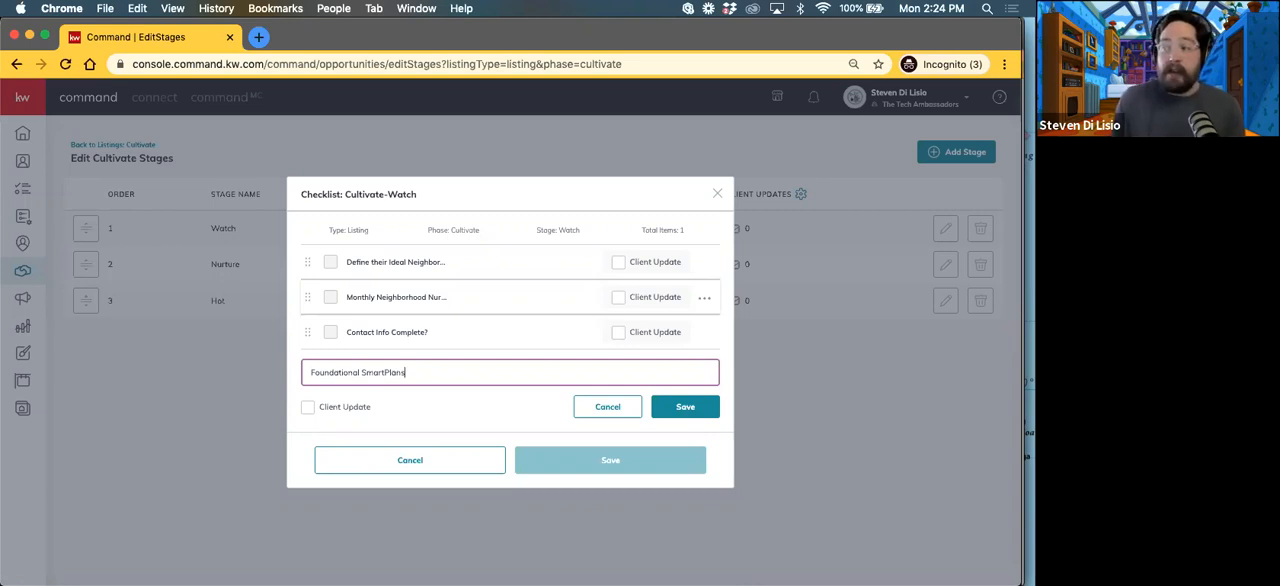
pyautogui.click(697, 411)
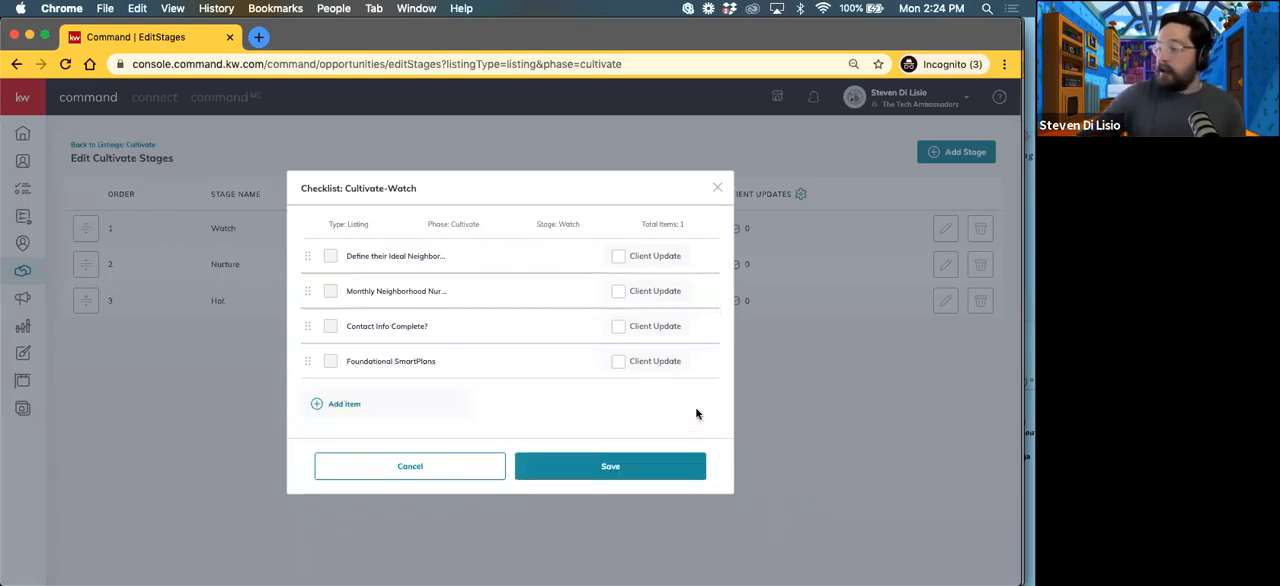
# Step: Add the item "Long Term Nurture SmartPlan" to the Watch checklist without marking it as a client update
pyautogui.click(344, 404)
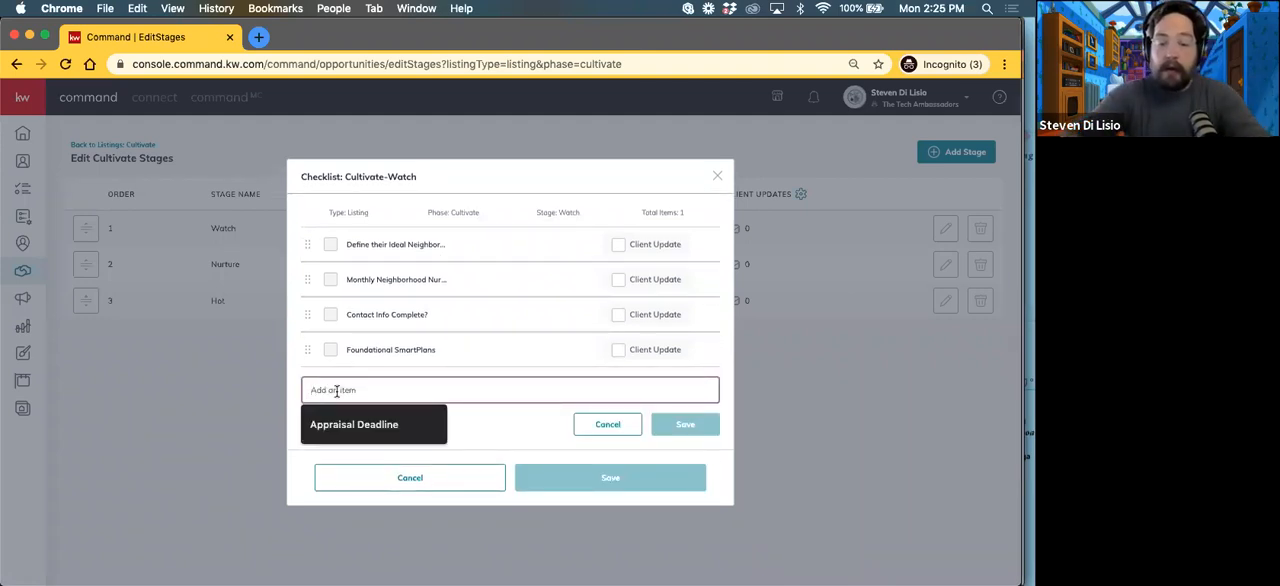
pyautogui.write('Long Term Nurture ')
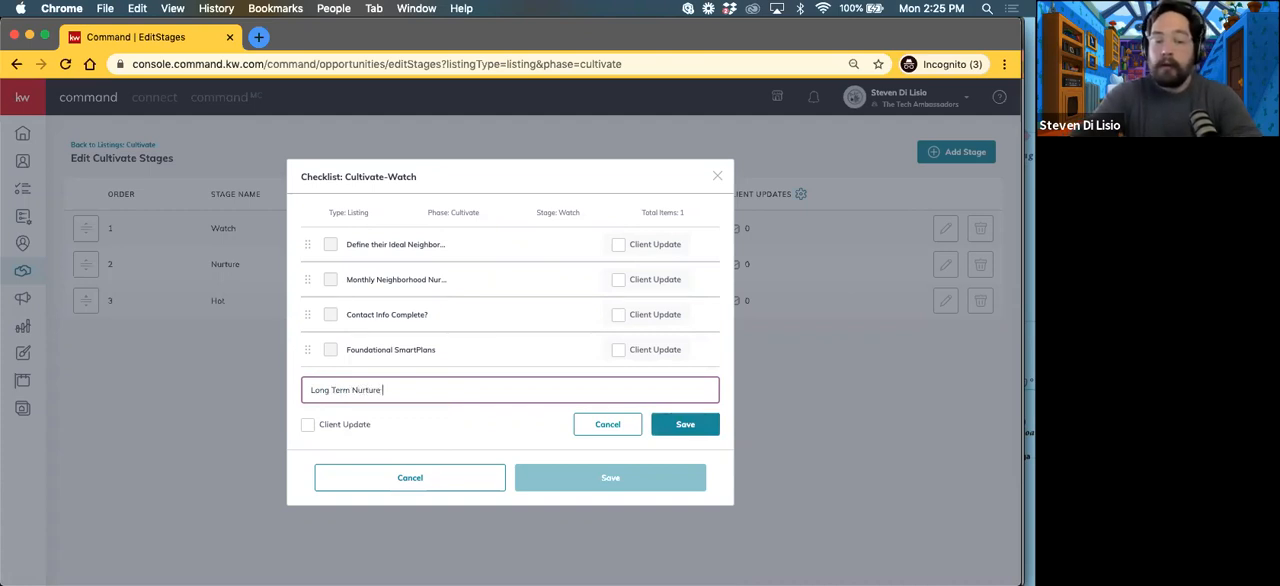
pyautogui.write('SmartPlan')
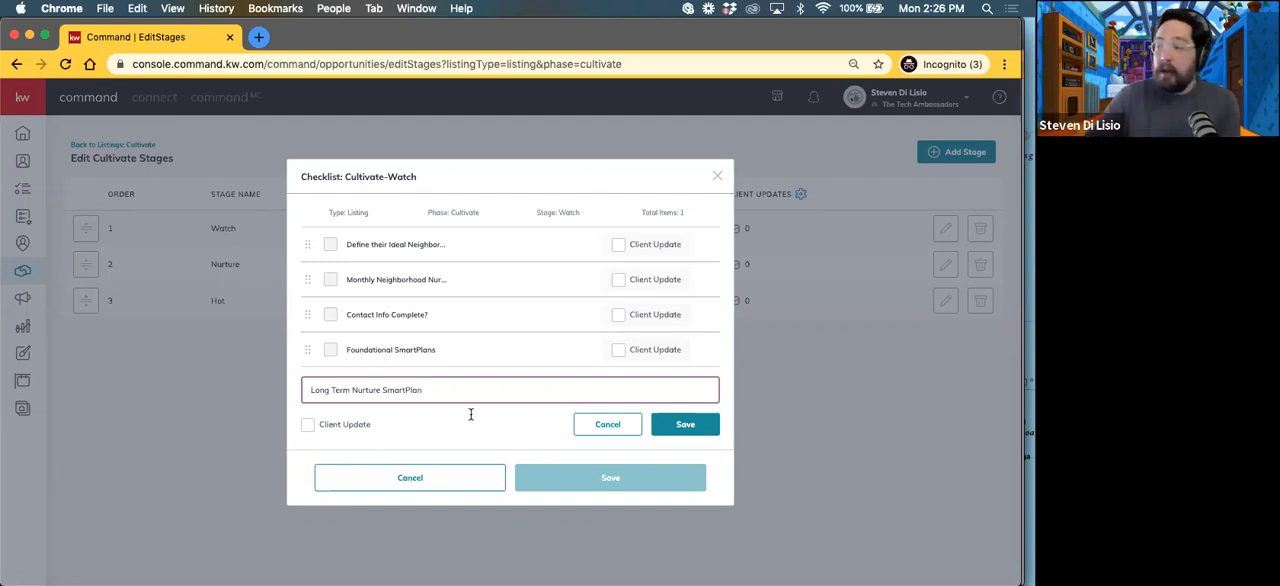
pyautogui.click(694, 430)
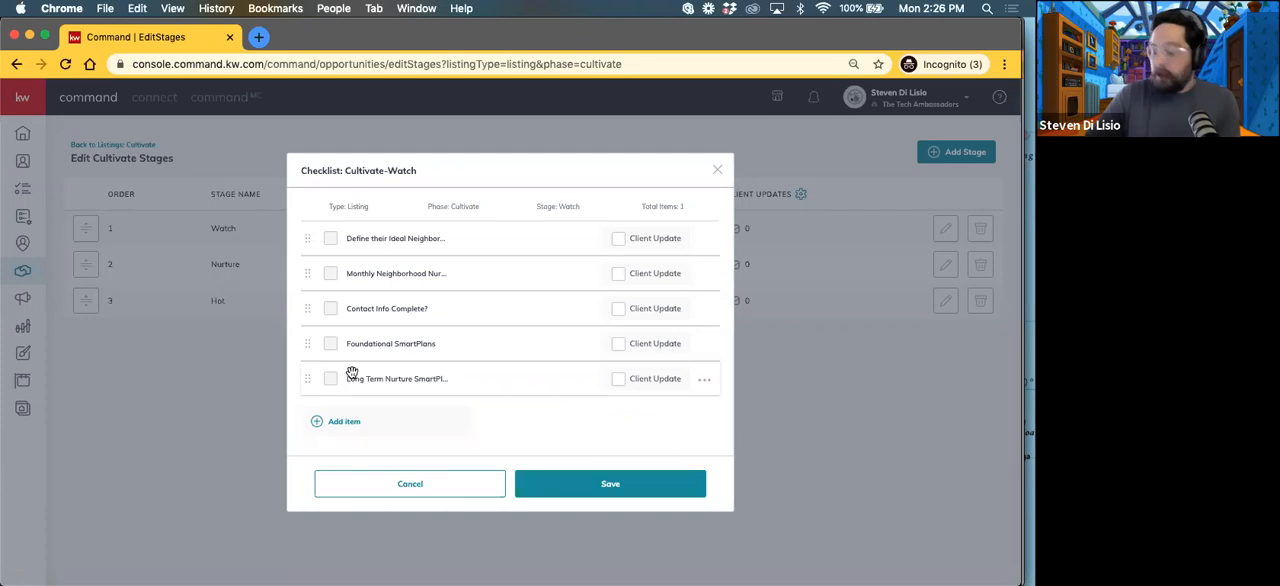
# Step: Add the item "CMA #1" to the Watch checklist without marking it as a client update
pyautogui.click(349, 421)
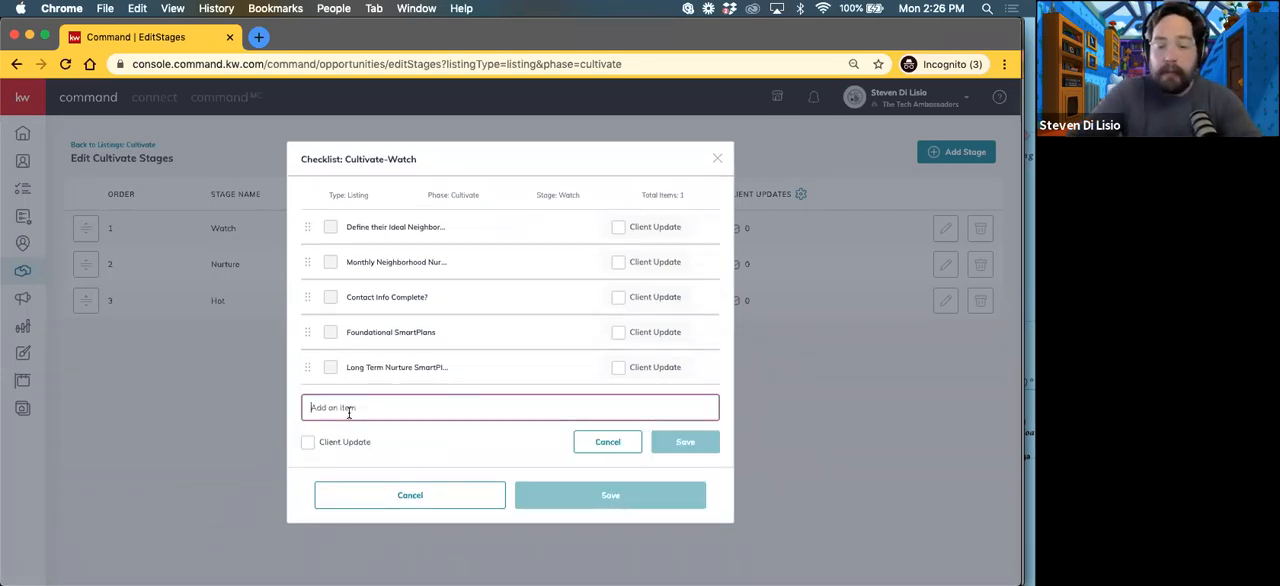
pyautogui.write('CMA')
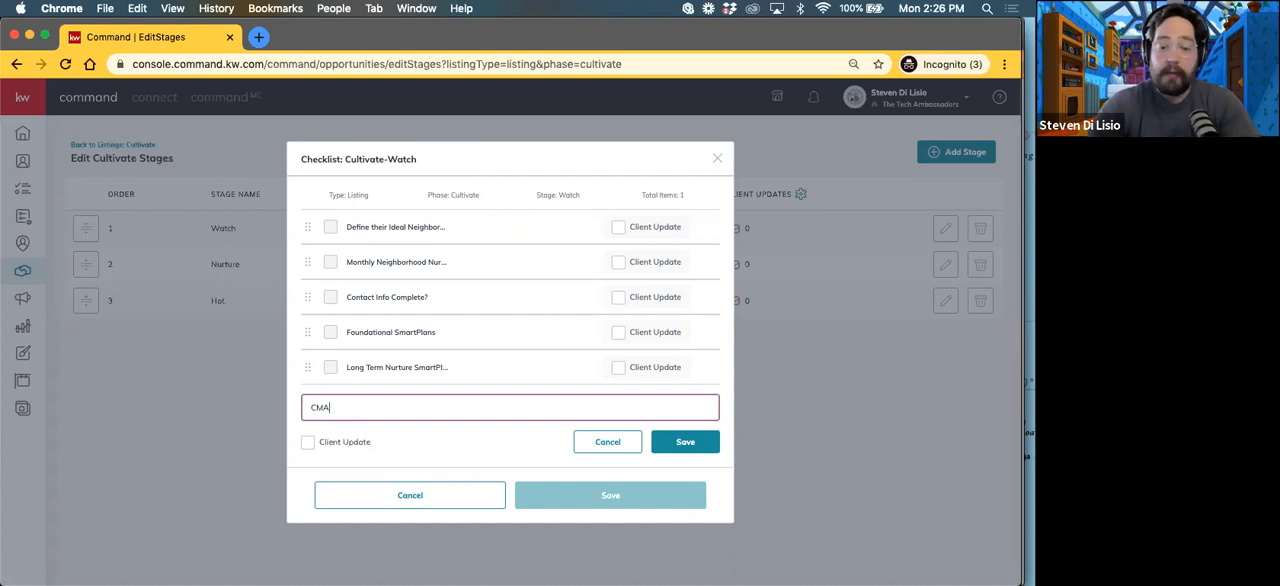
pyautogui.write('#1')
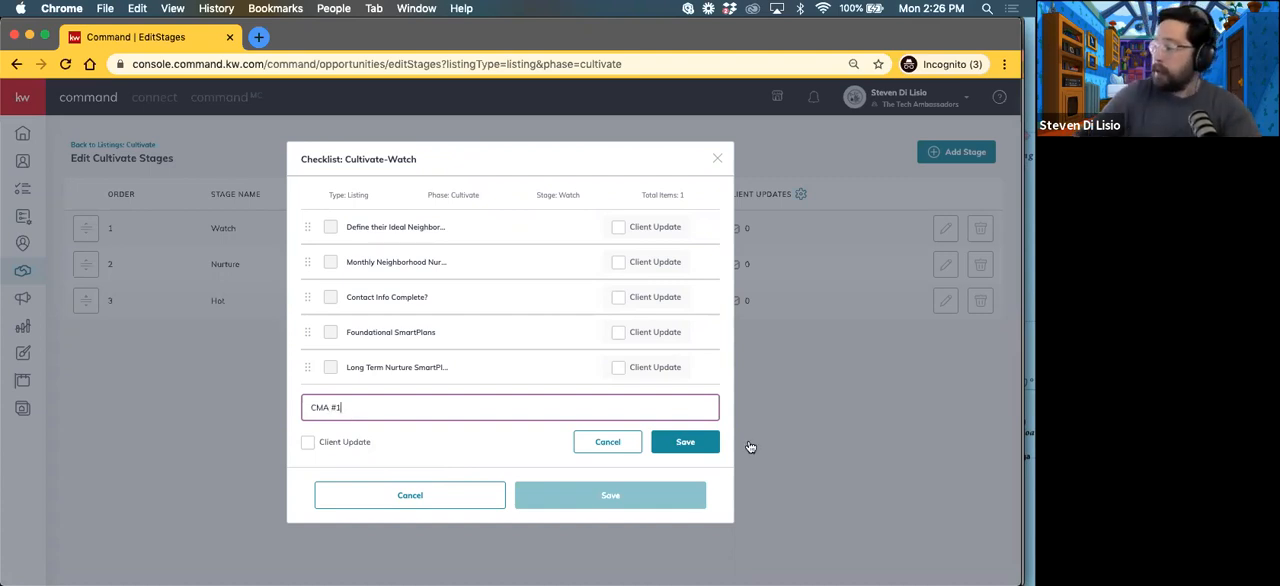
pyautogui.click(685, 441)
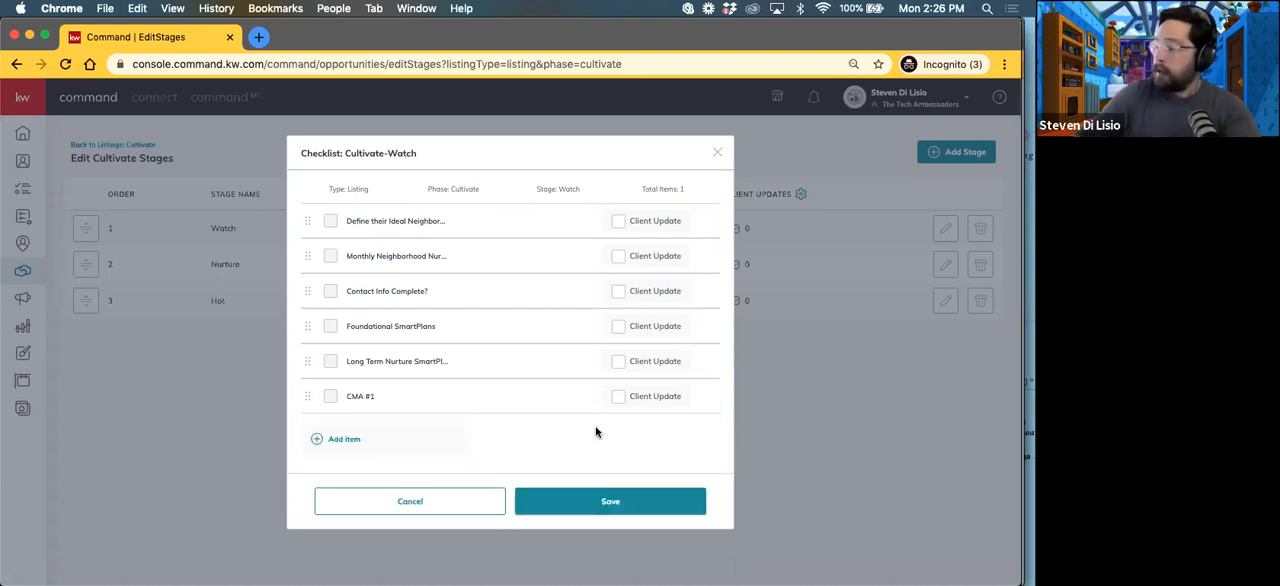
# Step: Add the item "CMA #2" to the Watch checklist without marking it as a client update
pyautogui.click(345, 440)
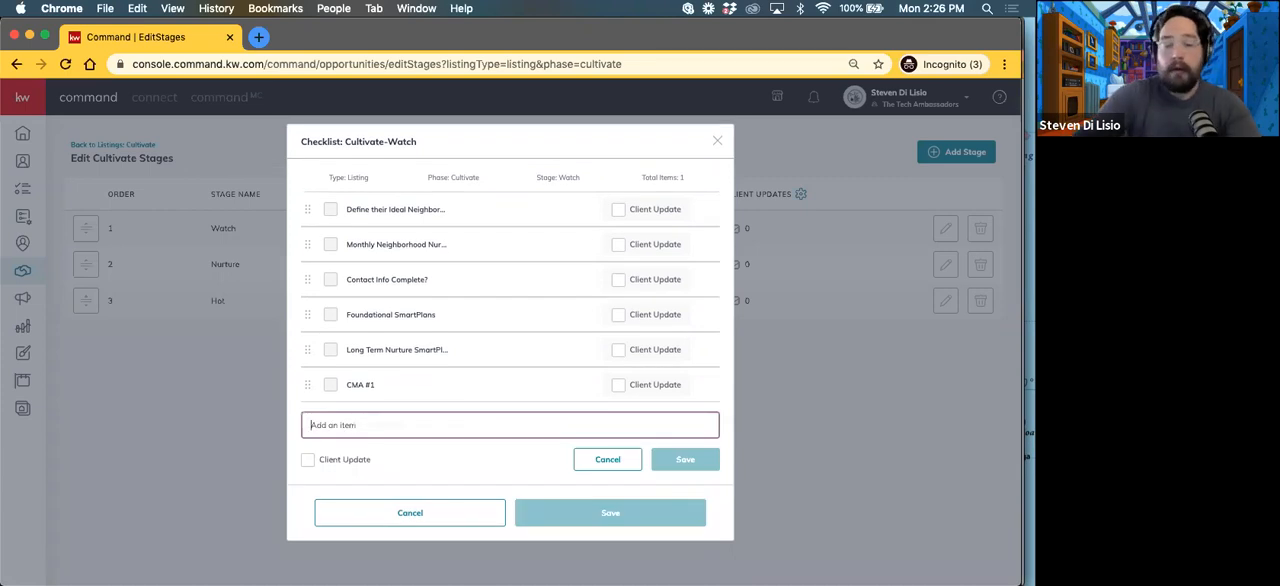
pyautogui.write('CMA ')
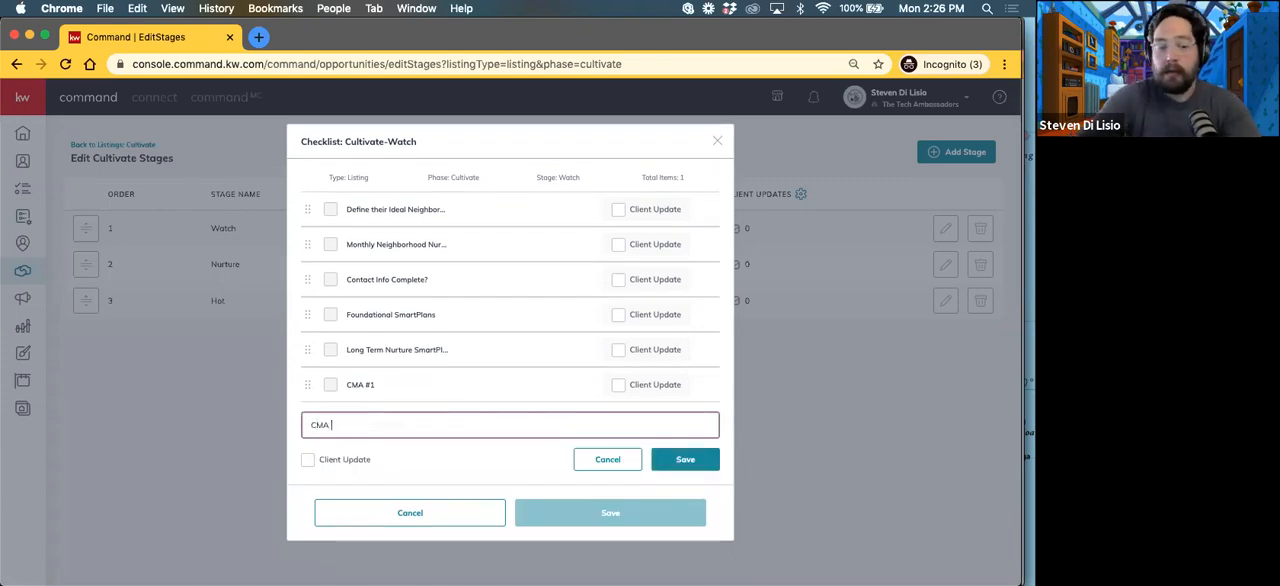
pyautogui.write('#2')
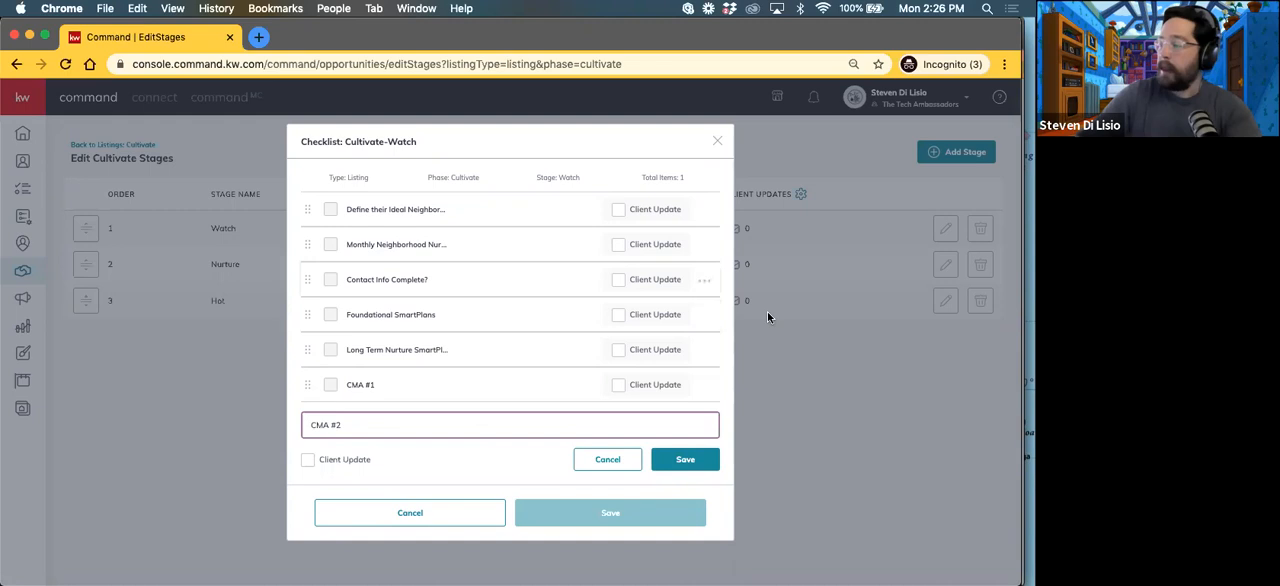
pyautogui.click(685, 461)
# Step: Add the item "HomeBot Add?" to the Watch checklist without marking it as a client update, and save the checklist
pyautogui.click(349, 455)
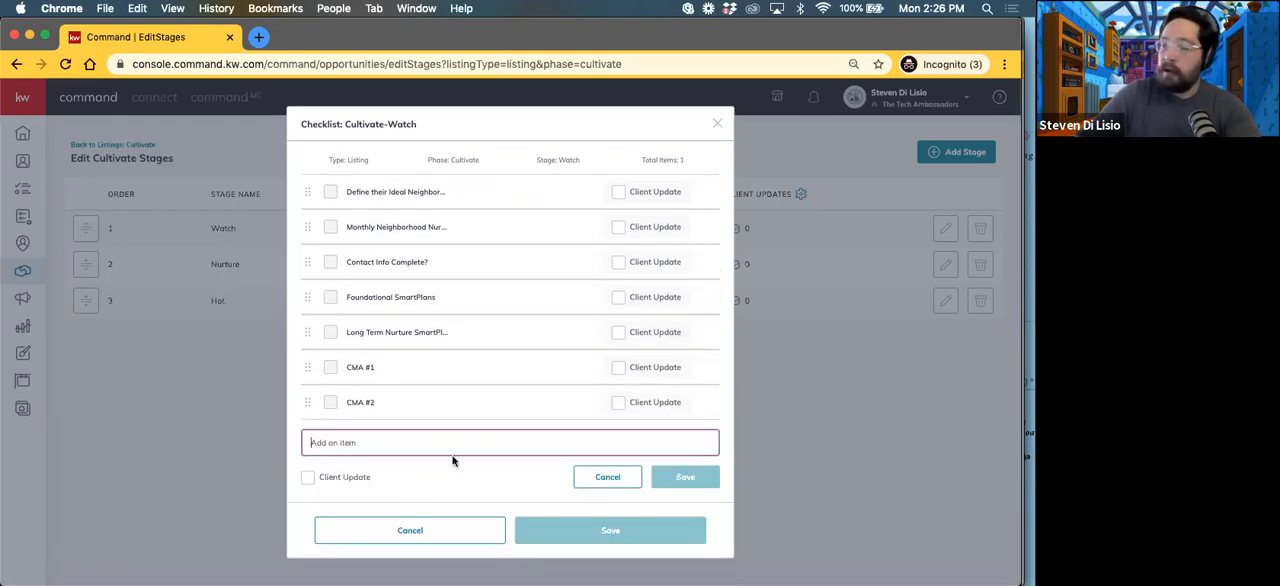
pyautogui.write('HomeB')
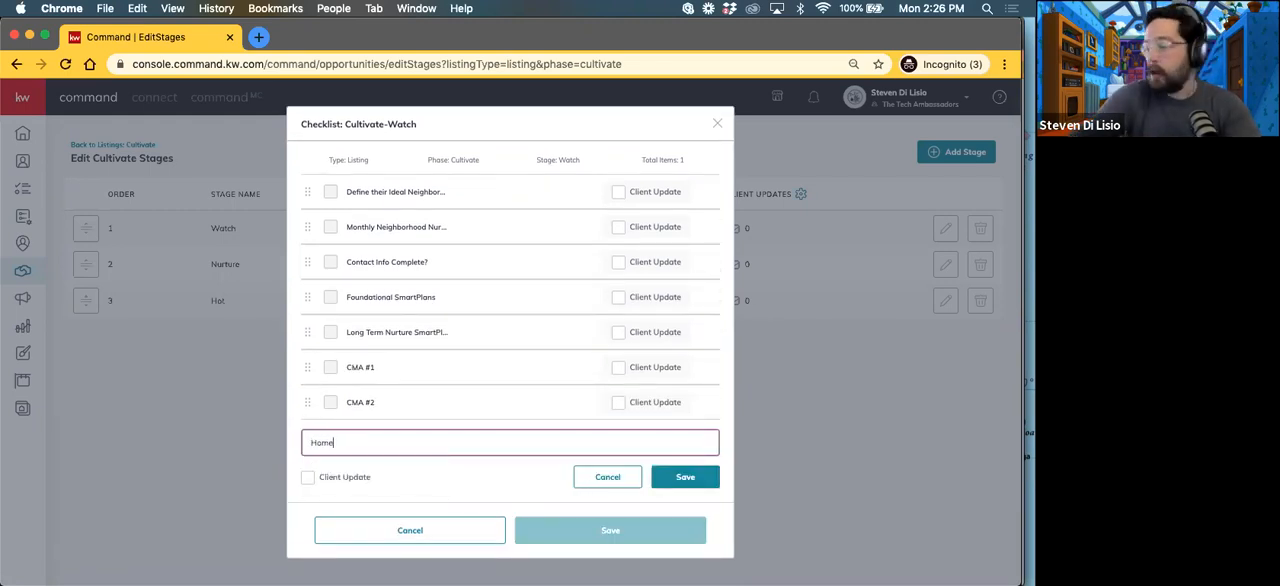
pyautogui.write('ot')
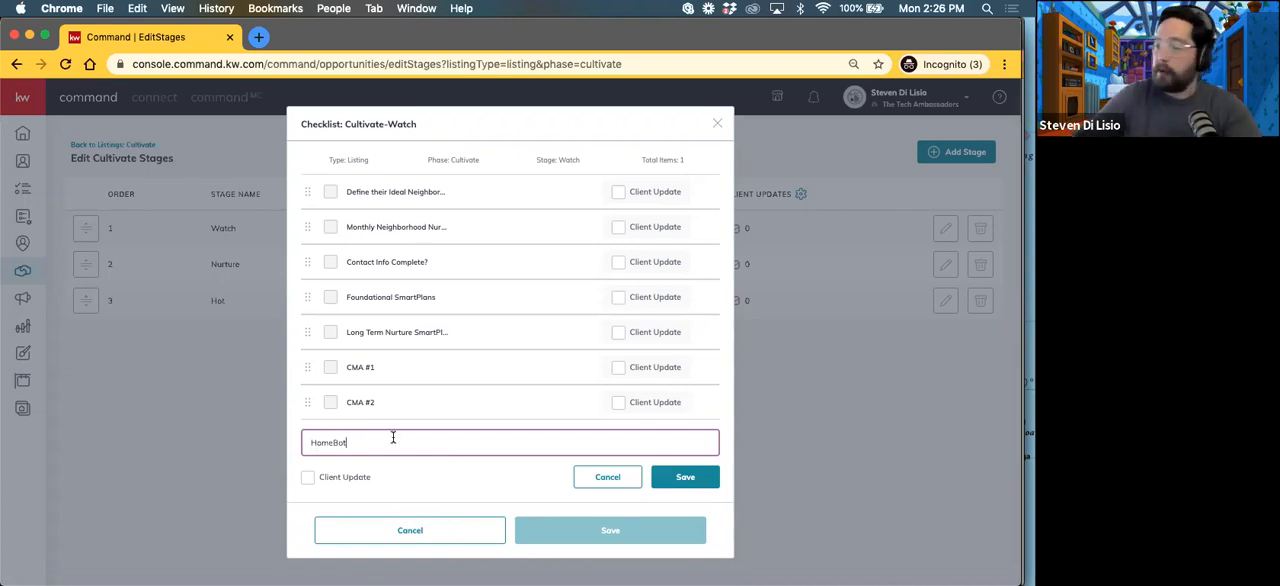
pyautogui.write(' Add')
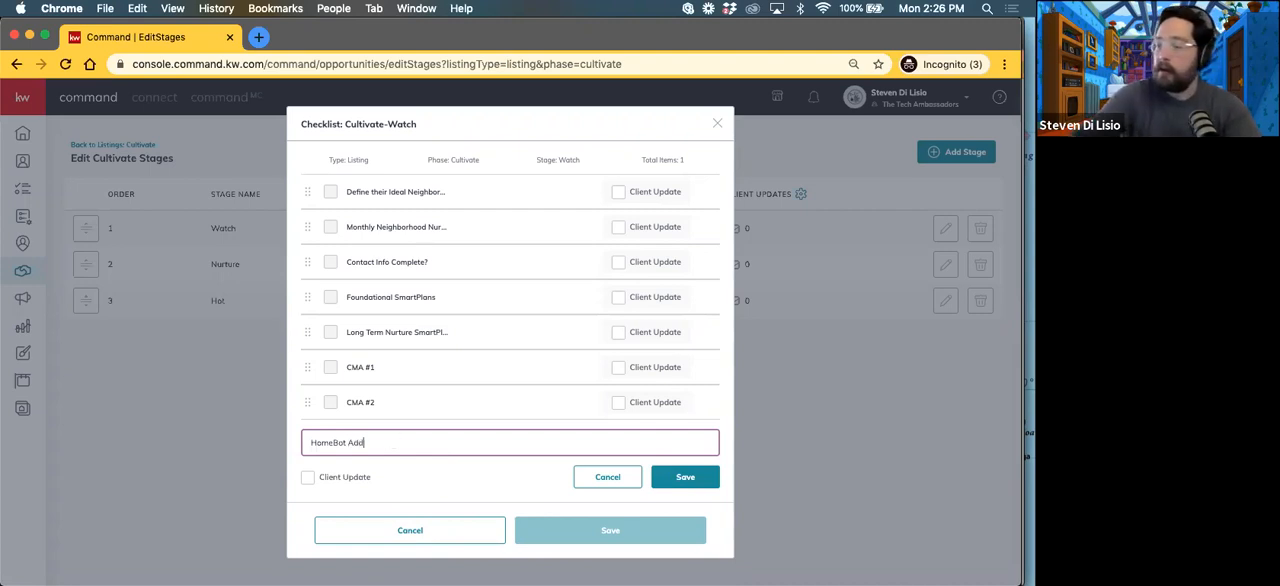
pyautogui.write('?')
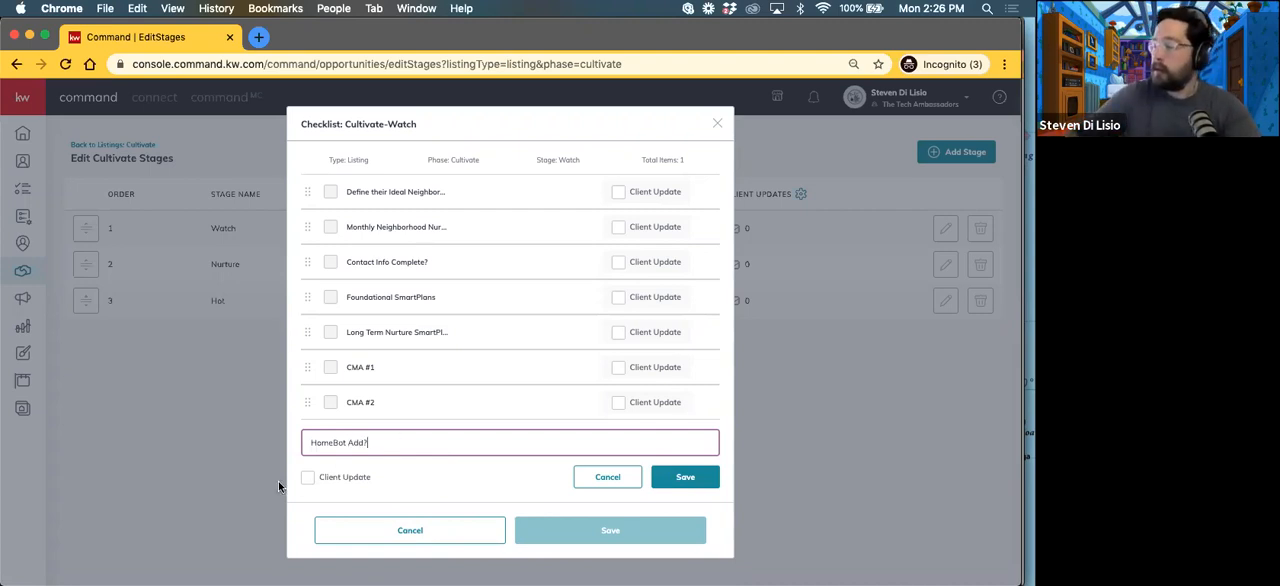
pyautogui.click(666, 479)
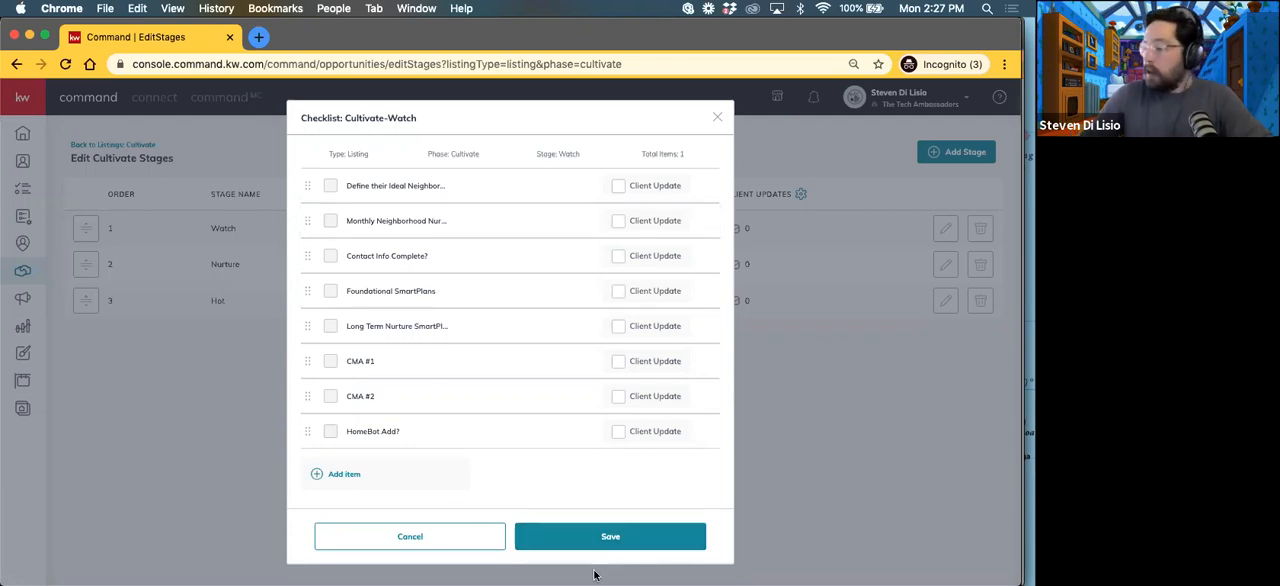
pyautogui.click(603, 536)
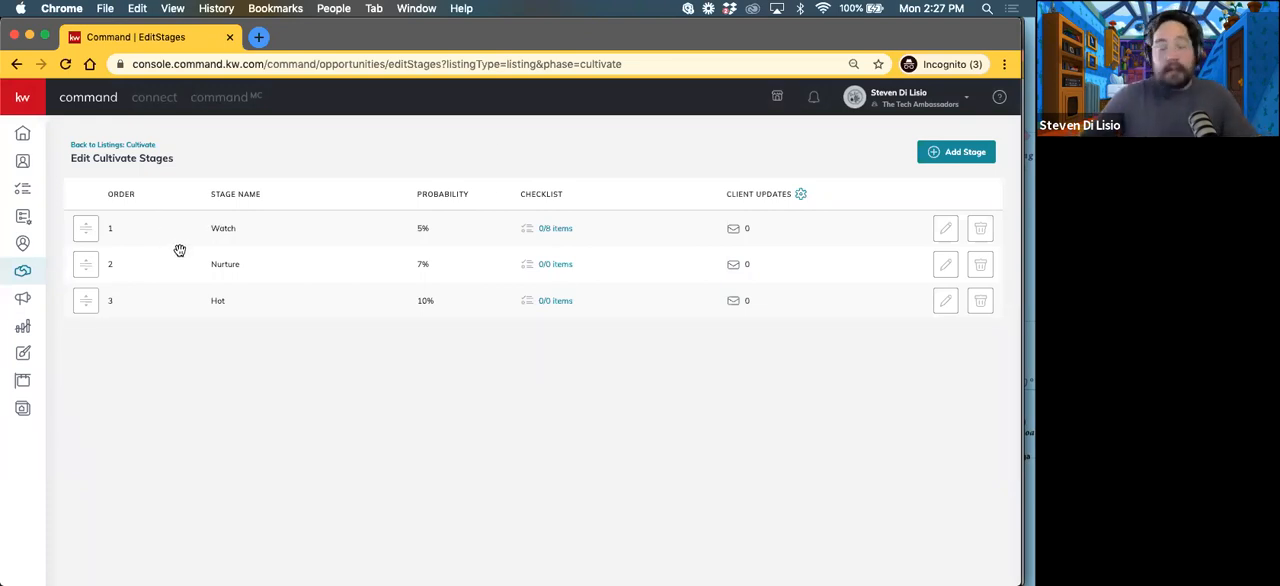
# Step: Open the Nurture stage's checklist and enter a new item named "Mid Term Nurture"
pyautogui.click(556, 265)
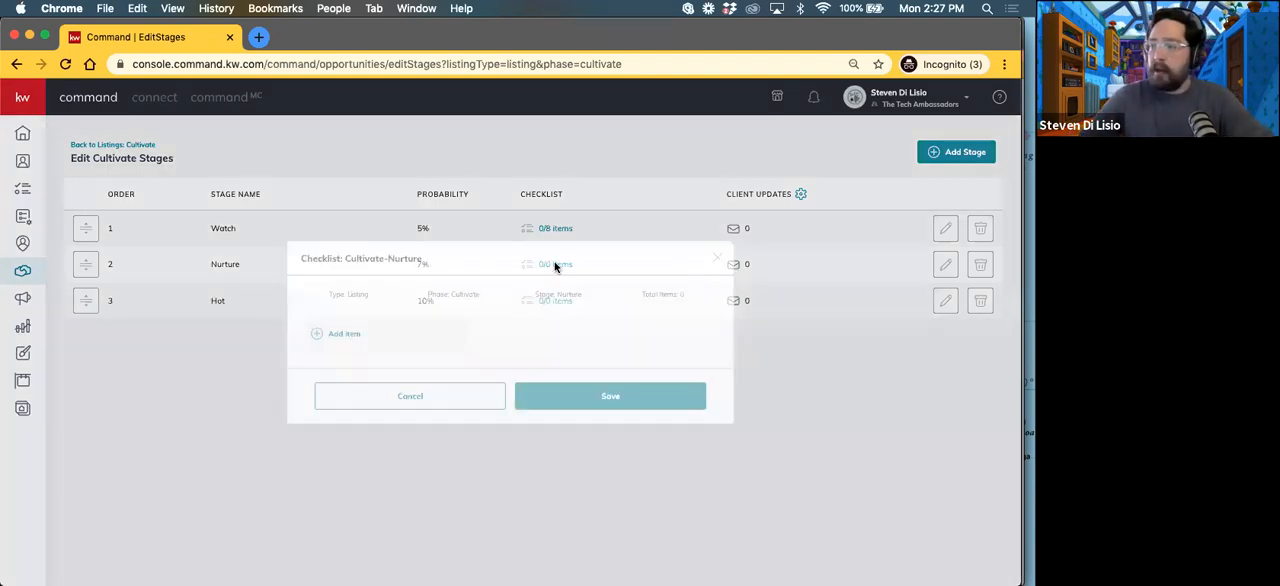
pyautogui.click(344, 333)
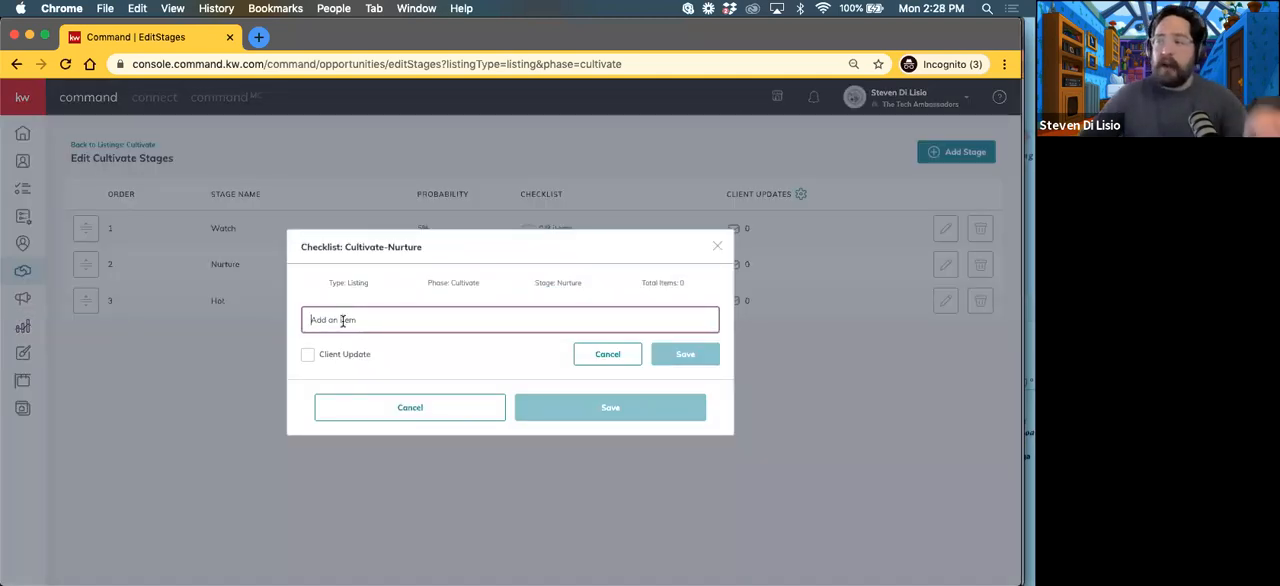
pyautogui.write('Mid')
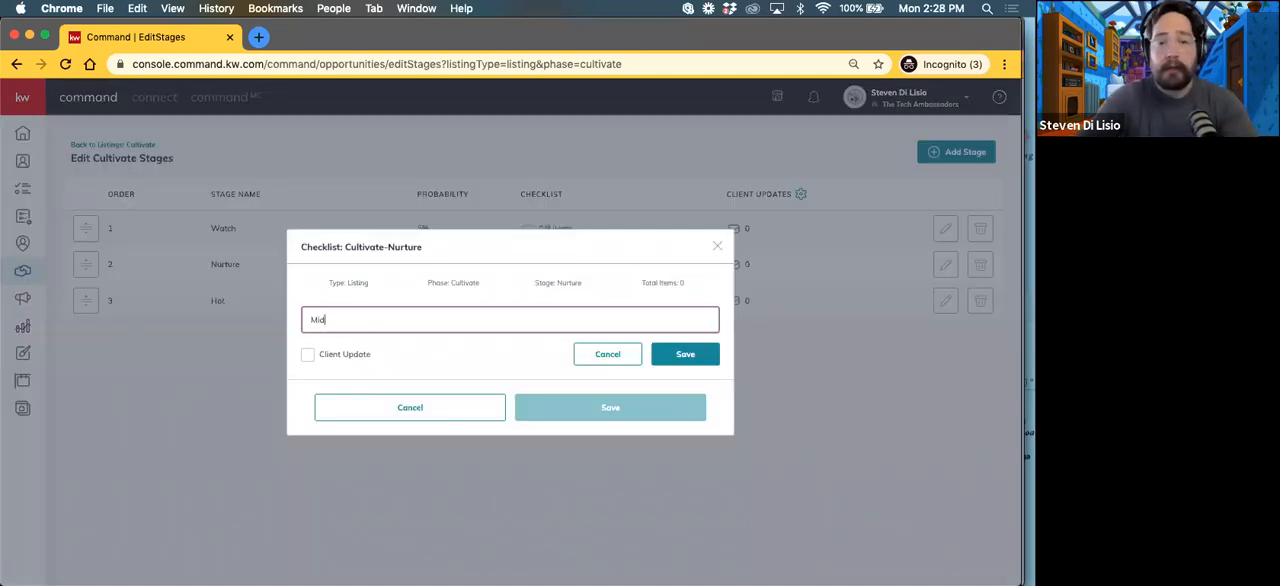
pyautogui.write(' Term')
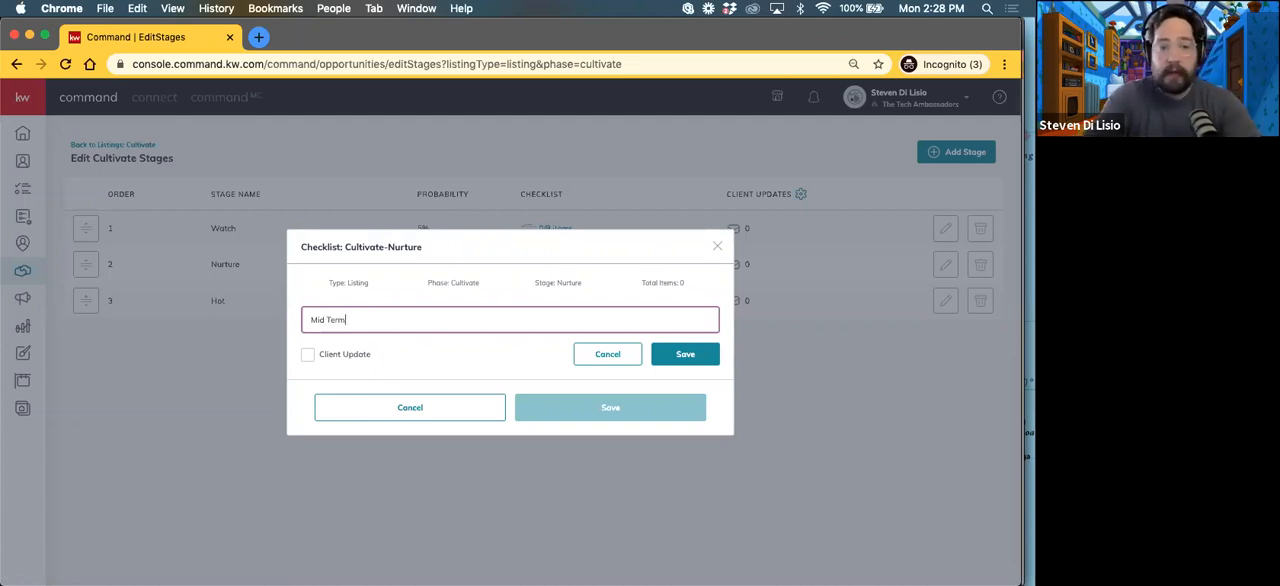
pyautogui.write(' Nurtur')
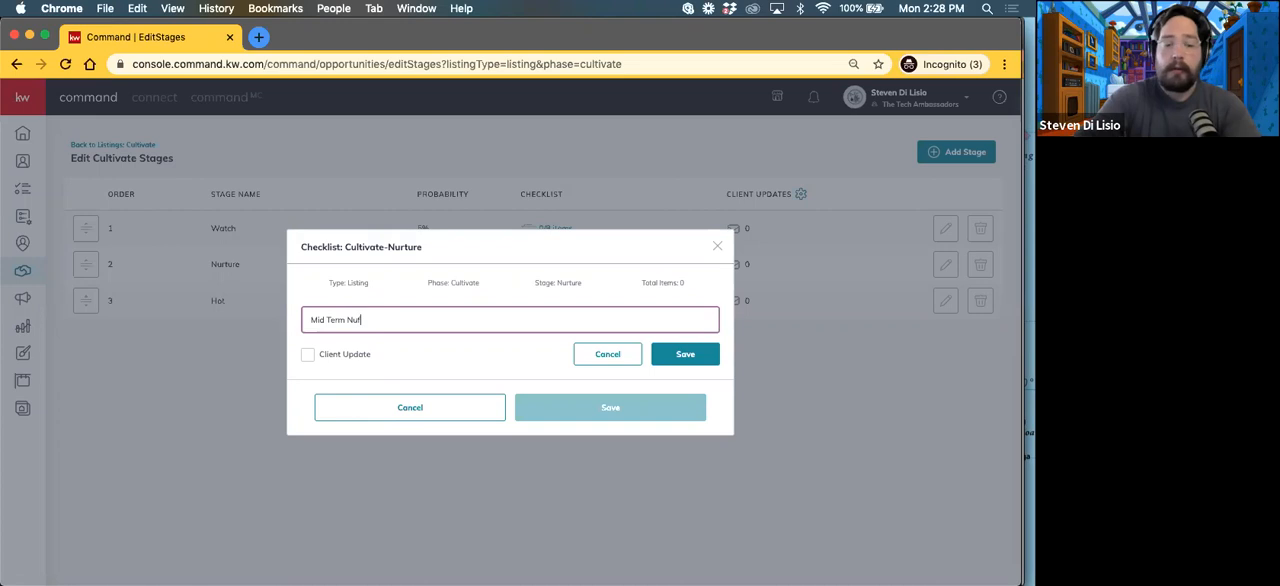
pyautogui.press('BackSpace')
pyautogui.press('BackSpace')
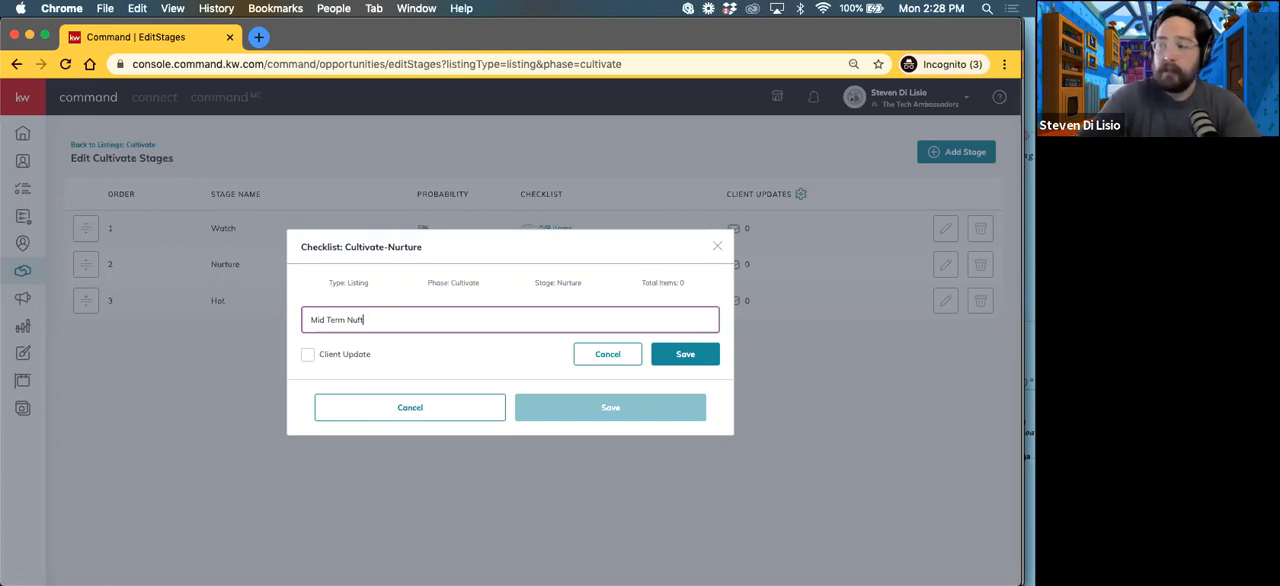
pyautogui.write('rture')
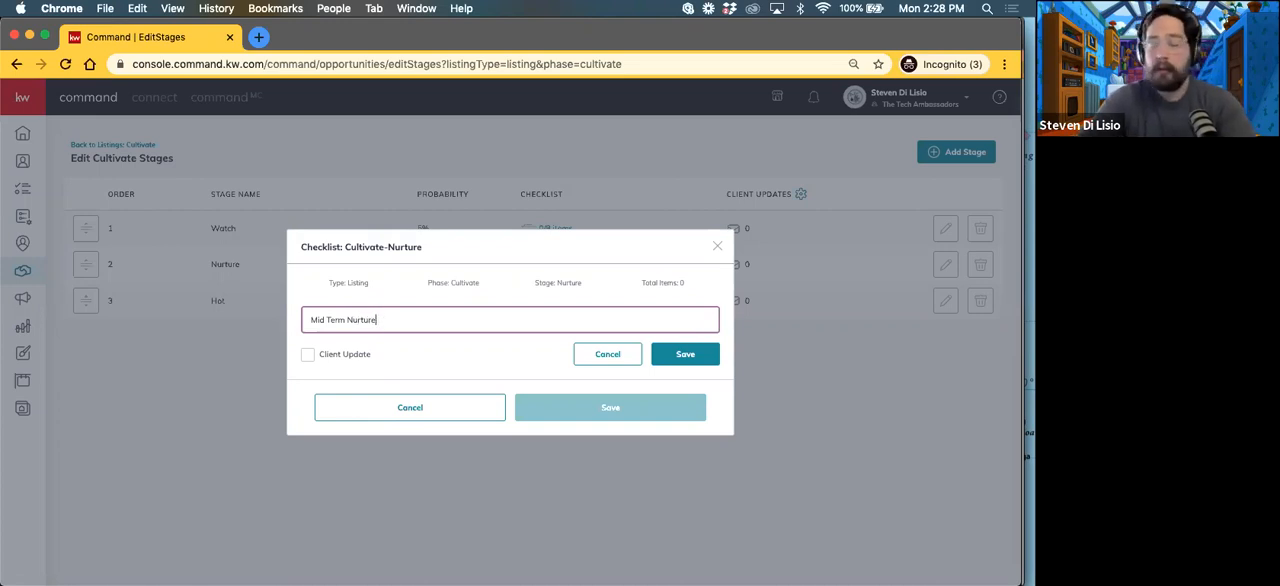
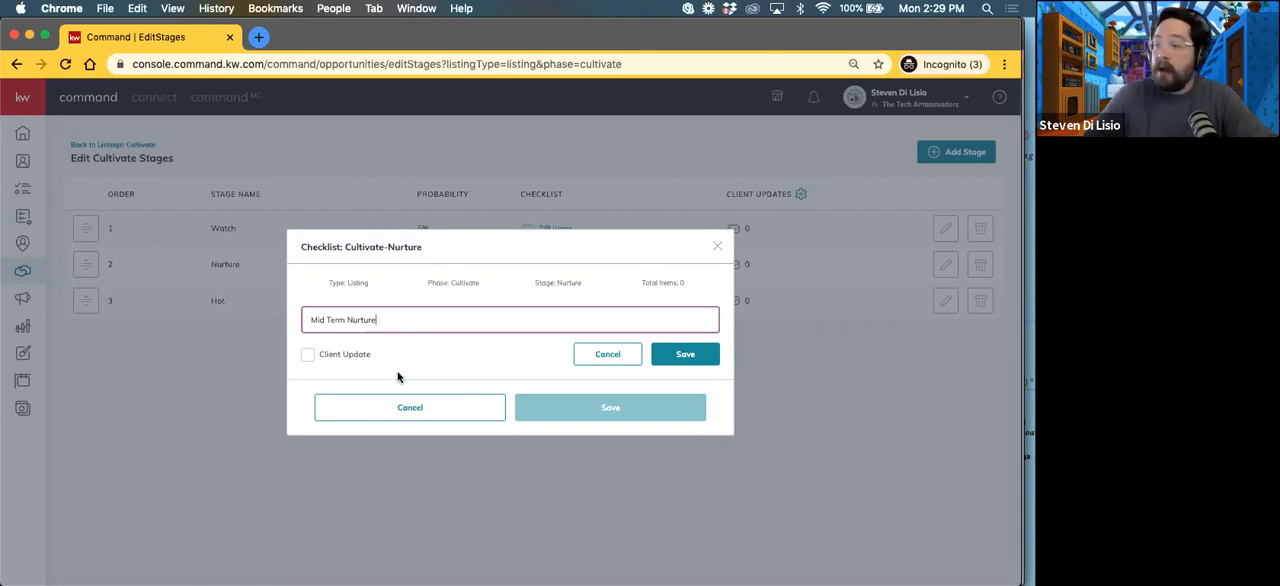
# Step: Save the "Mid Term Nurture" item and add the item "App Download?" to the Nurture checklist without marking either as a client update
pyautogui.click(695, 358)
pyautogui.click(340, 356)
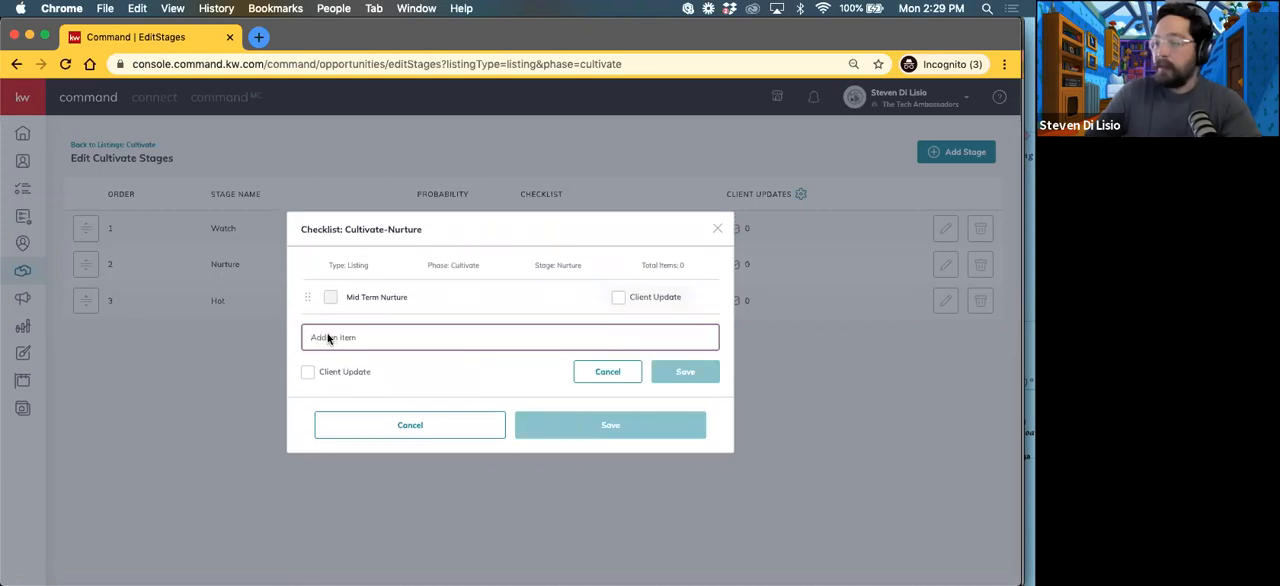
pyautogui.write('App')
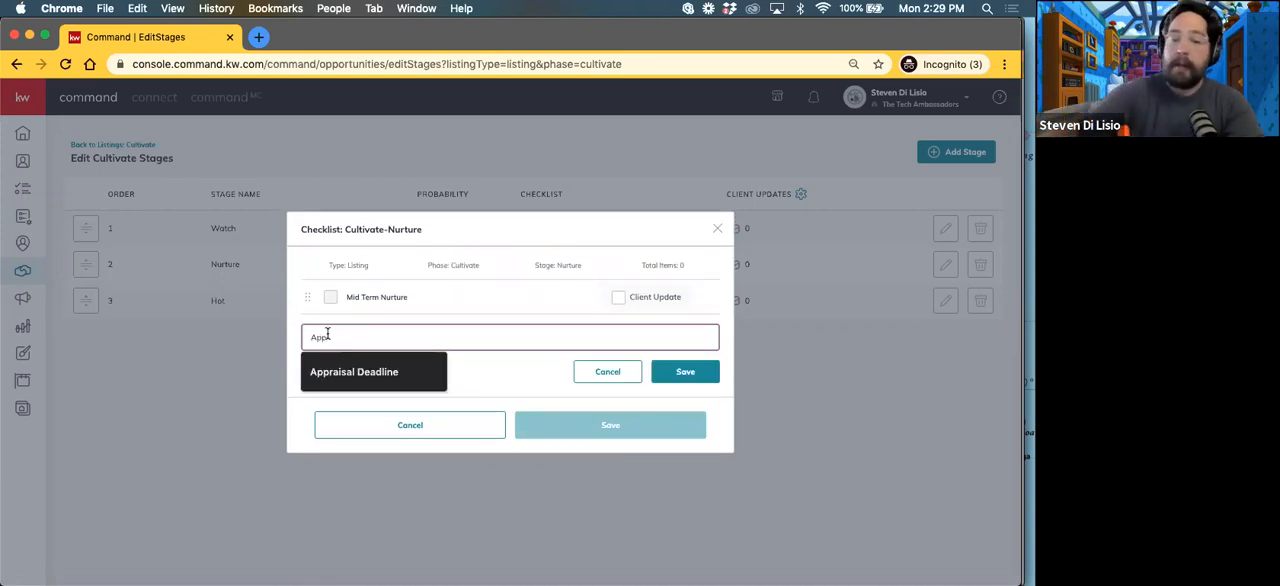
pyautogui.write(' Downloa')
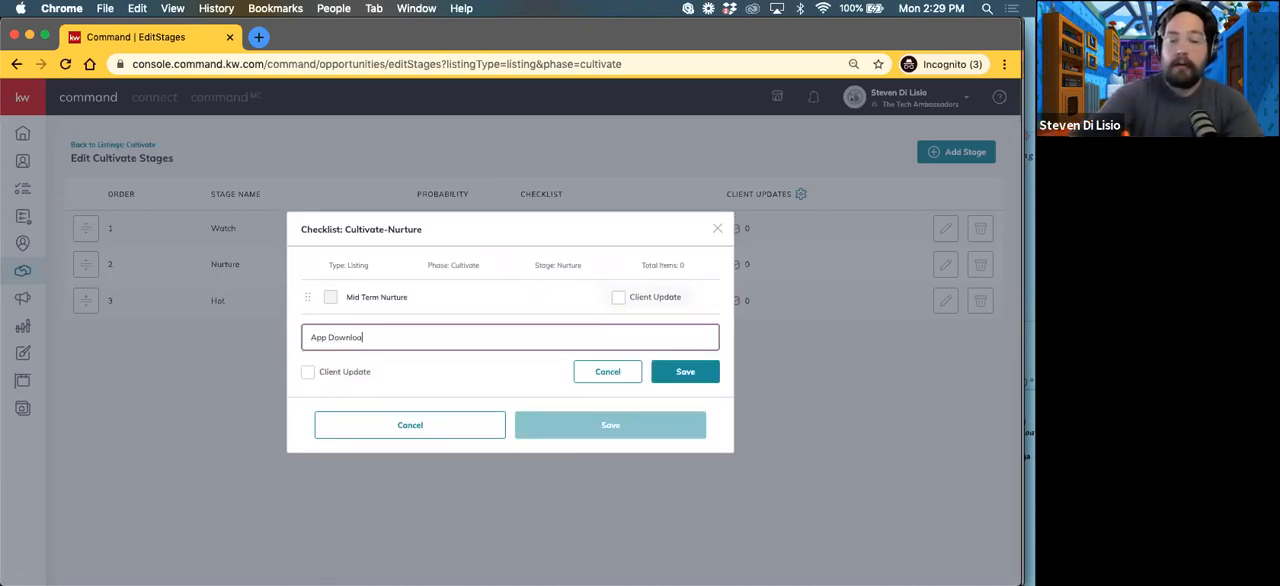
pyautogui.write('d?')
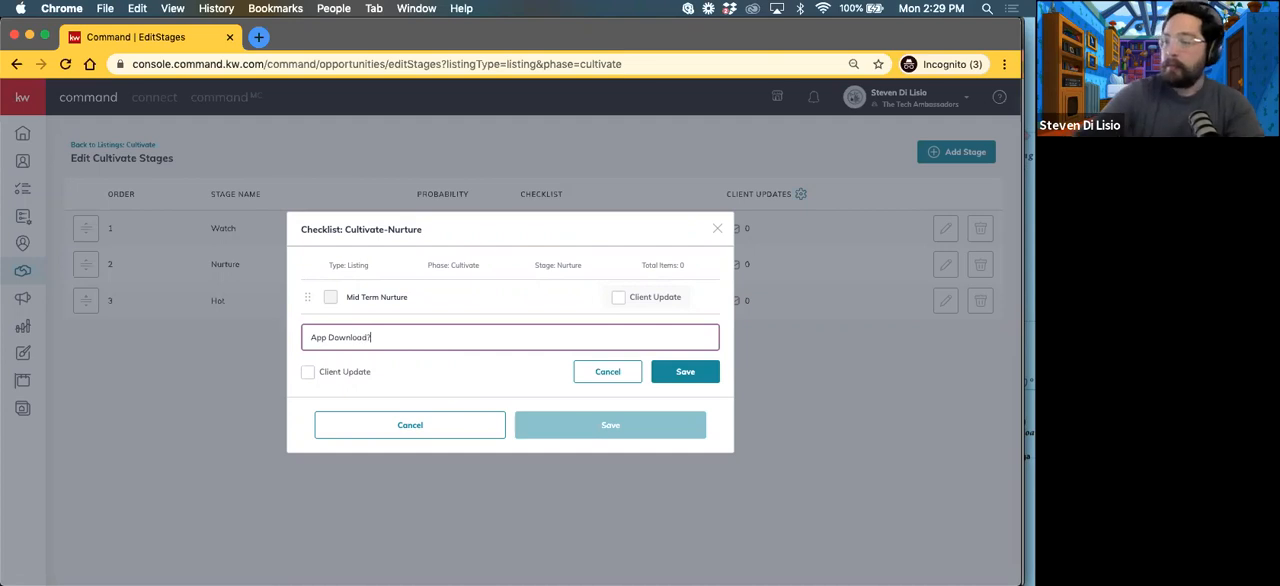
pyautogui.click(688, 370)
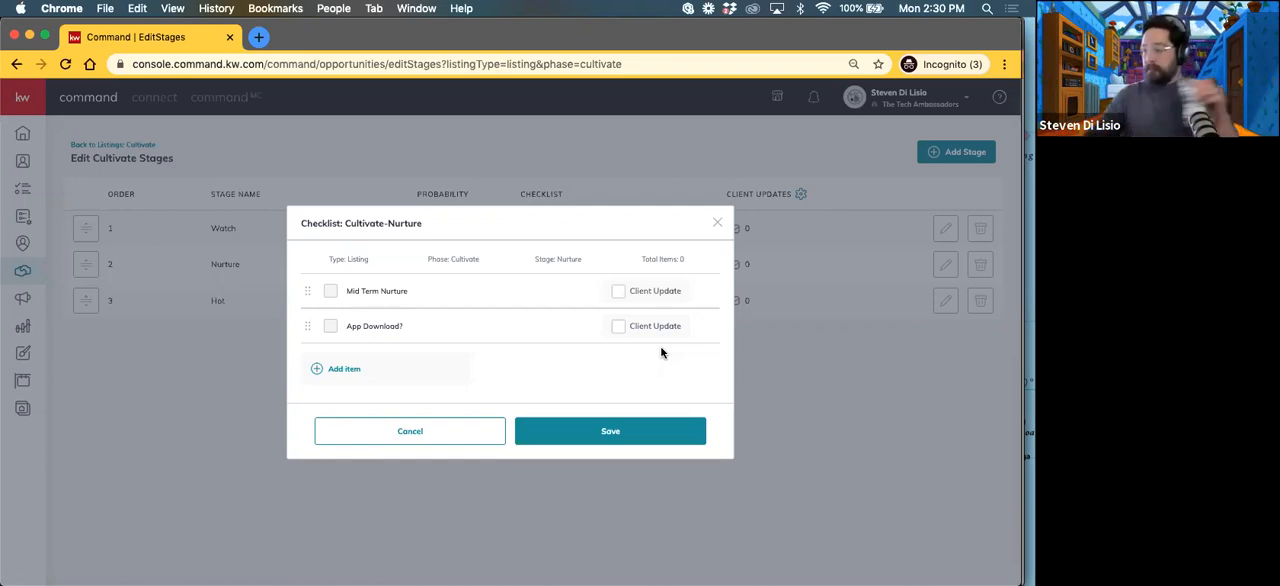
# Step: Add the item "Saved Saarch" to the Nurture checklist without marking it as a client update
pyautogui.click(358, 369)
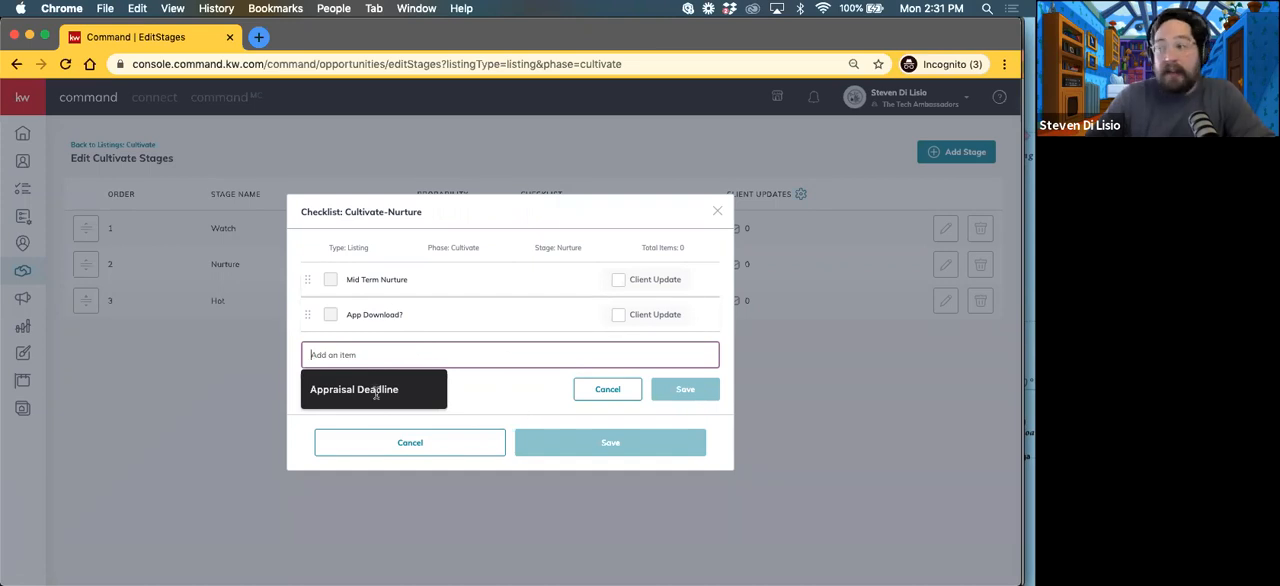
pyautogui.click(367, 377)
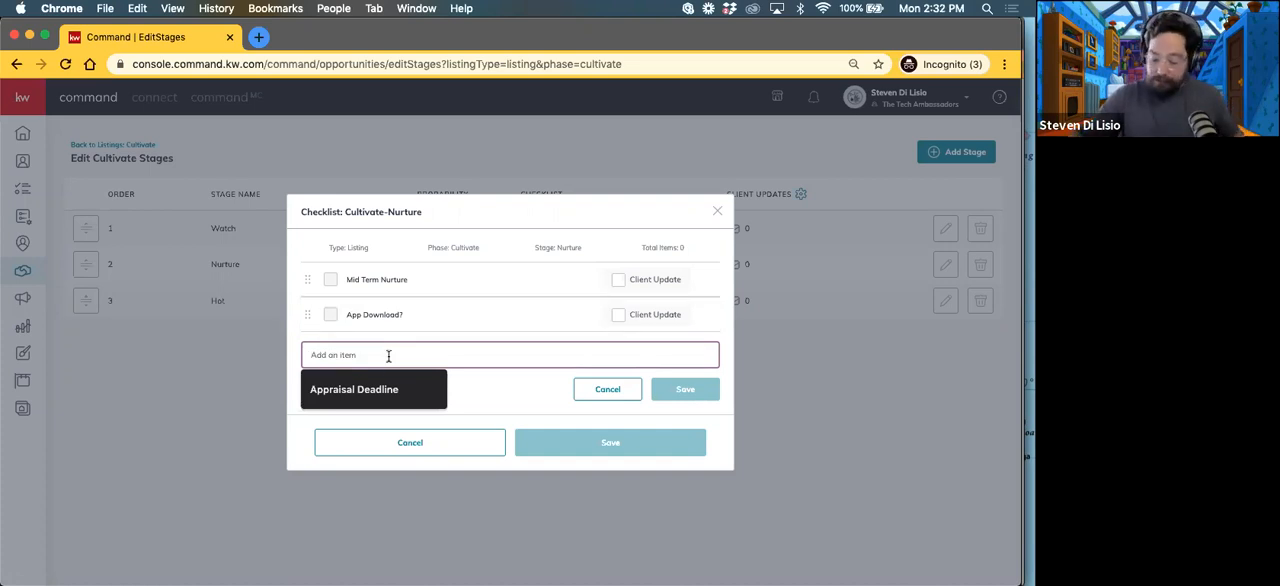
pyautogui.write('Saved Saverch')
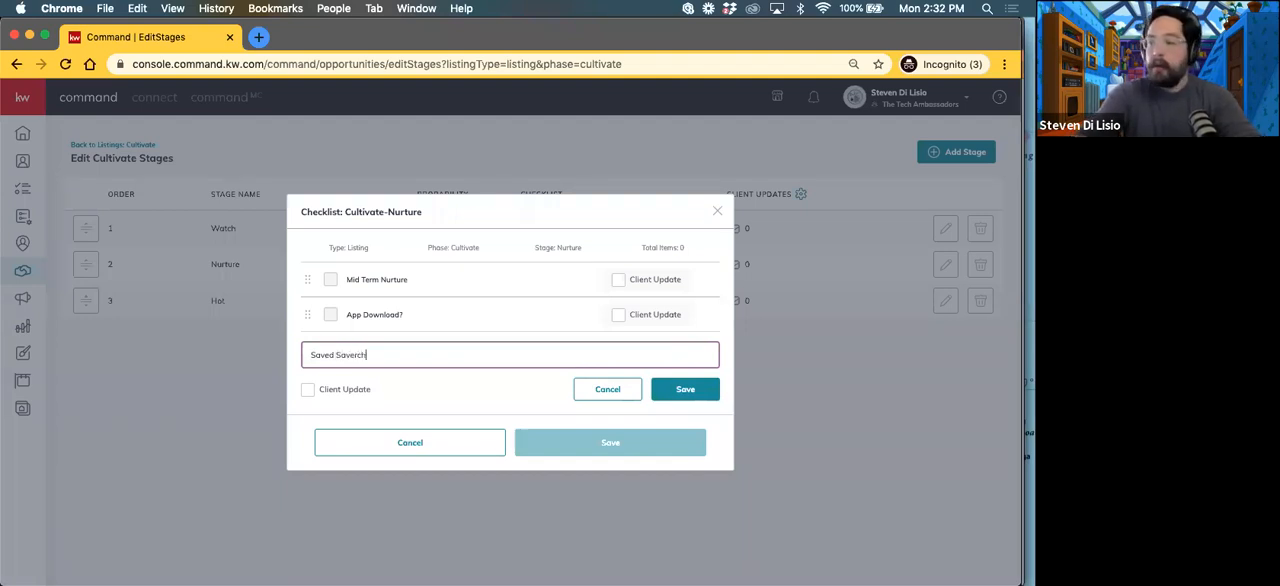
pyautogui.press('BackSpace')
pyautogui.press('BackSpace')
pyautogui.press('BackSpace')
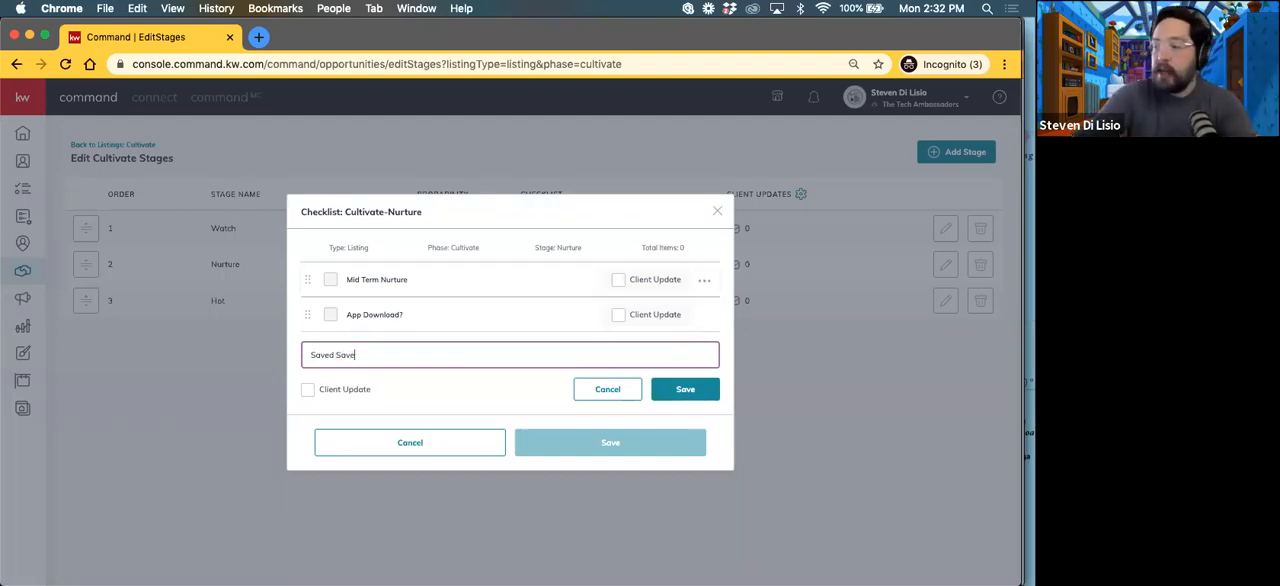
pyautogui.press('BackSpace')
pyautogui.press('BackSpace')
pyautogui.write('earch')
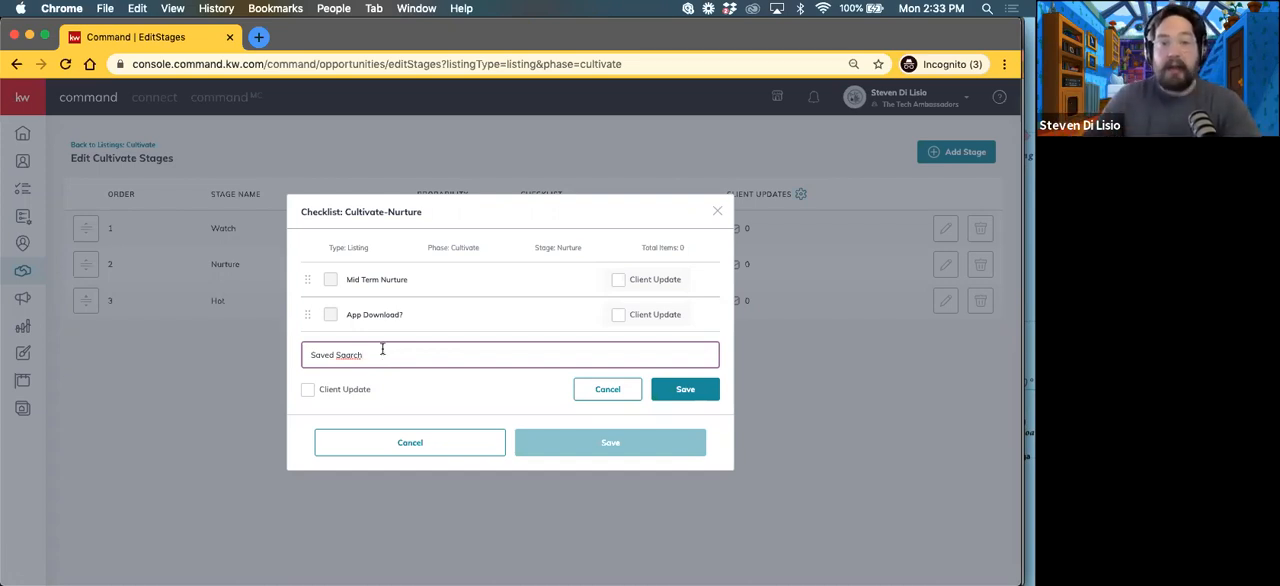
pyautogui.click(704, 396)
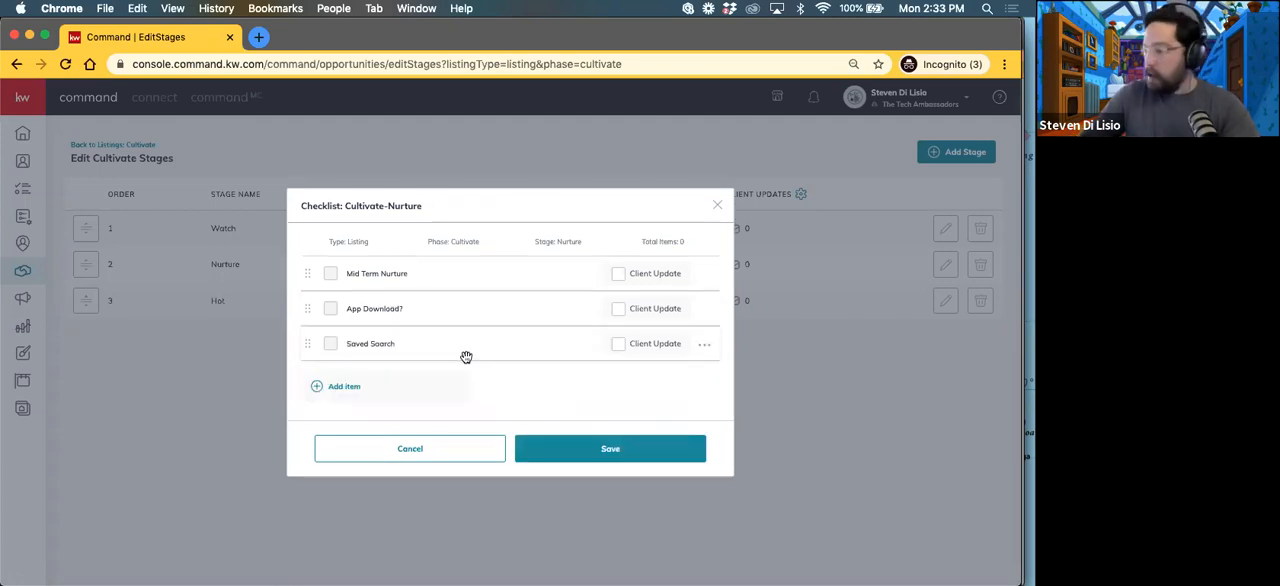
# Step: Add the item "Contract: Seller Agency" to the Nurture checklist without marking it as a client update, and save the checklist
pyautogui.click(344, 387)
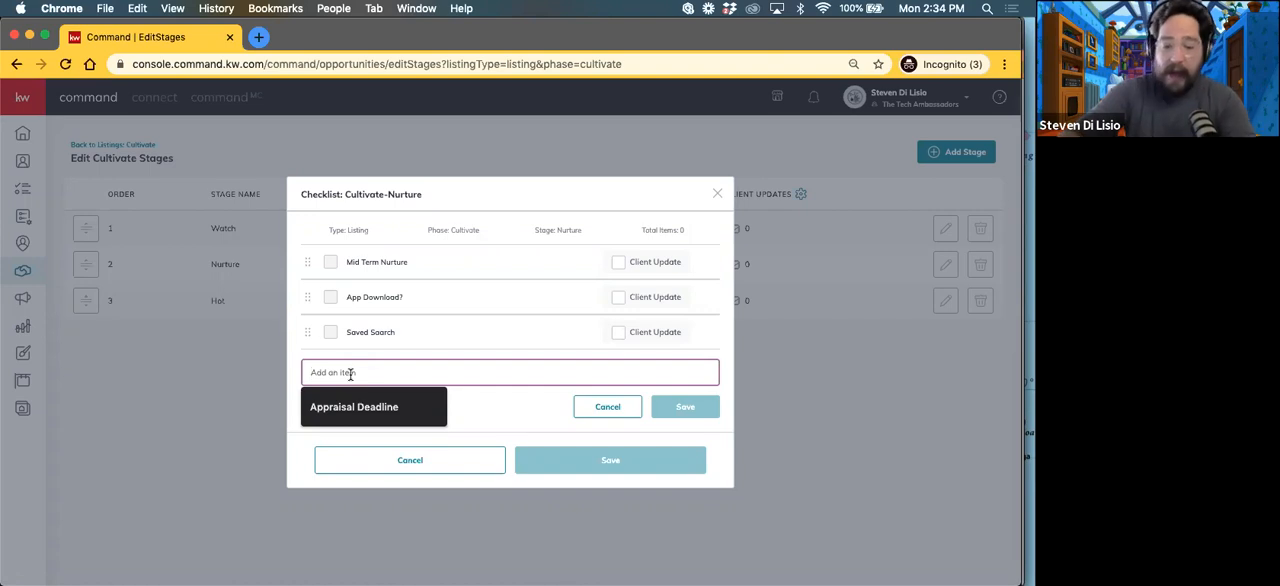
pyautogui.write('C')
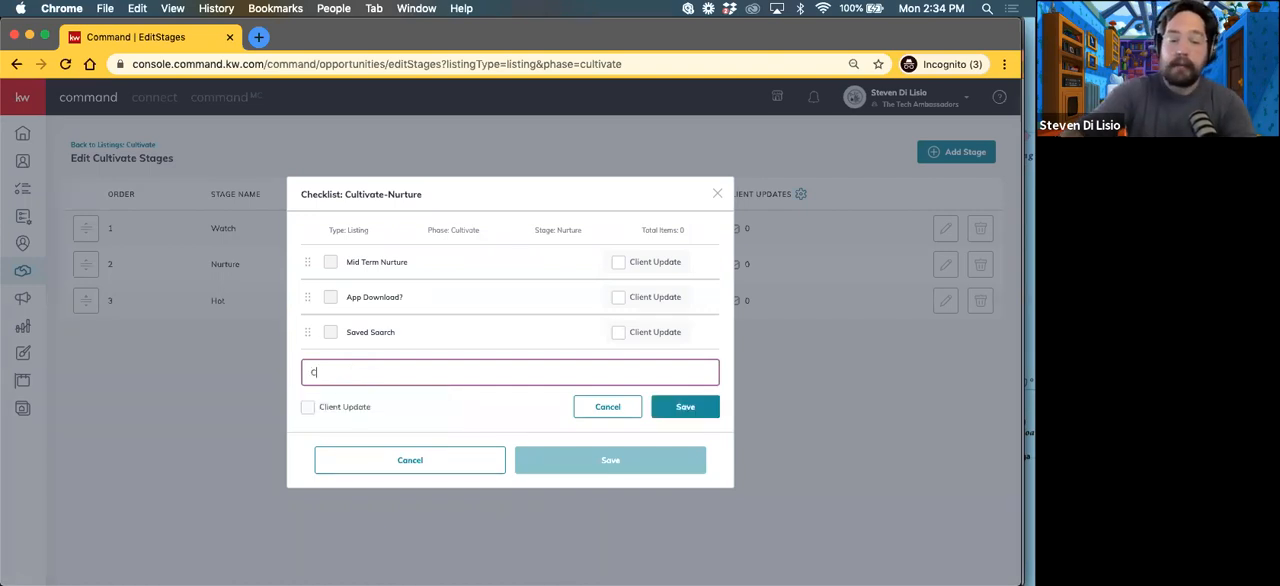
pyautogui.write('ontract')
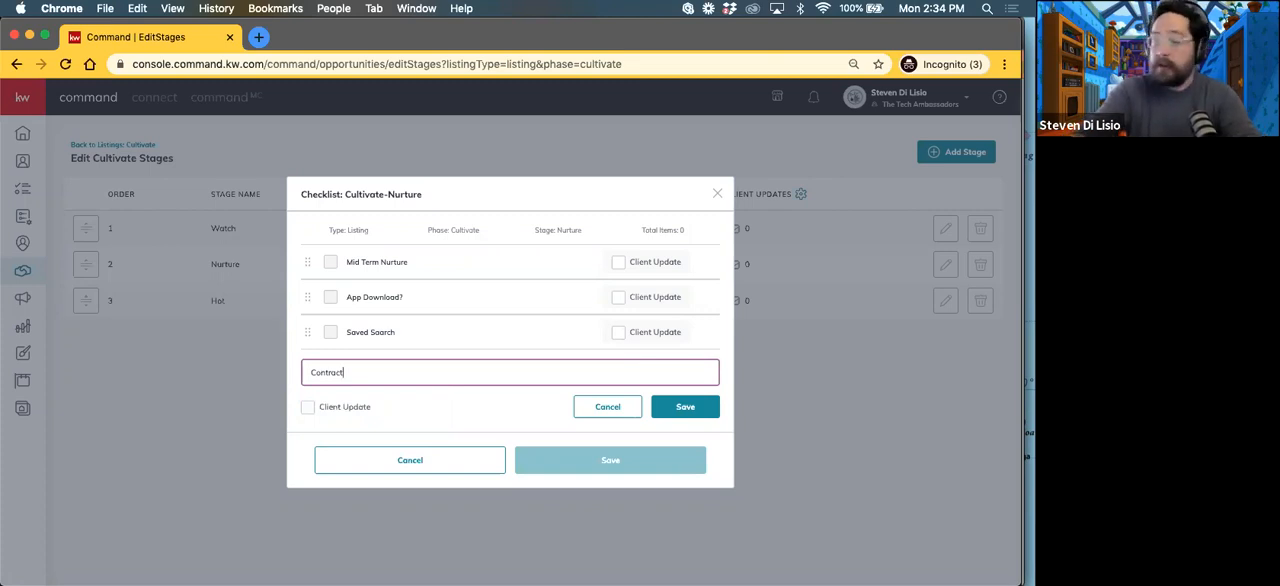
pyautogui.write(': Seller')
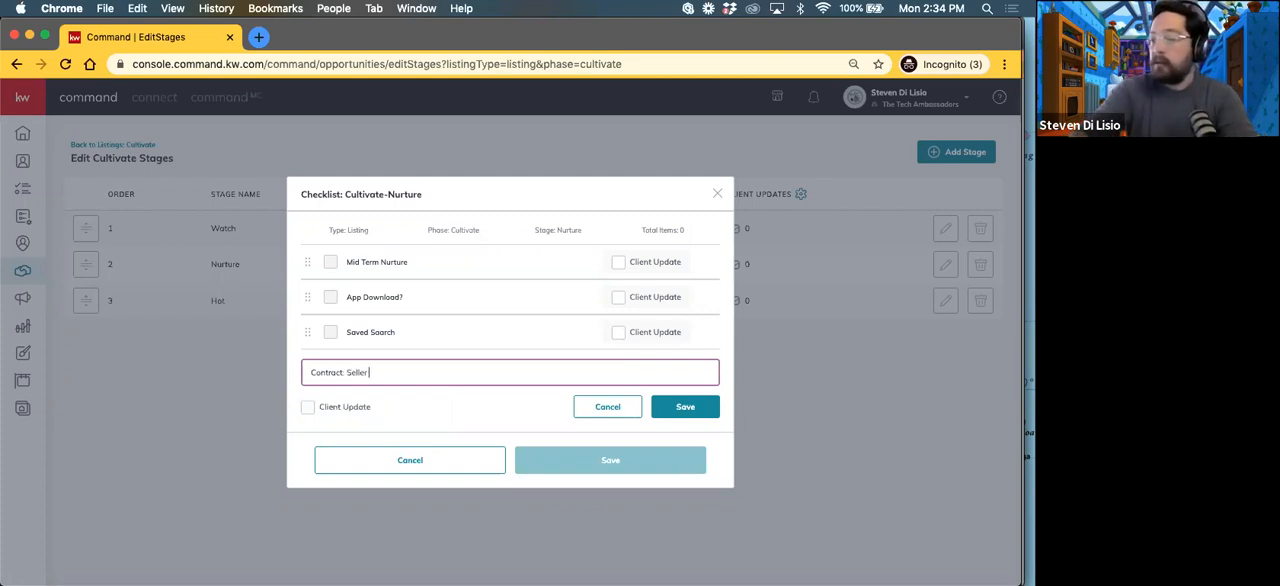
pyautogui.write(' Agency')
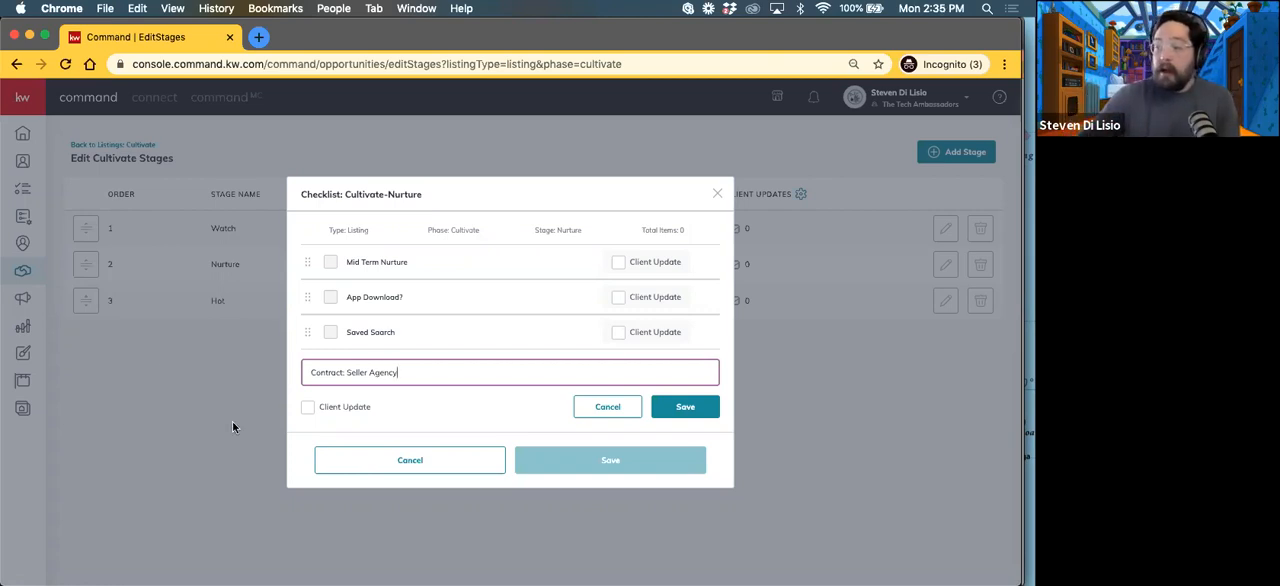
pyautogui.moveTo(398, 371); pyautogui.dragTo(306, 371)
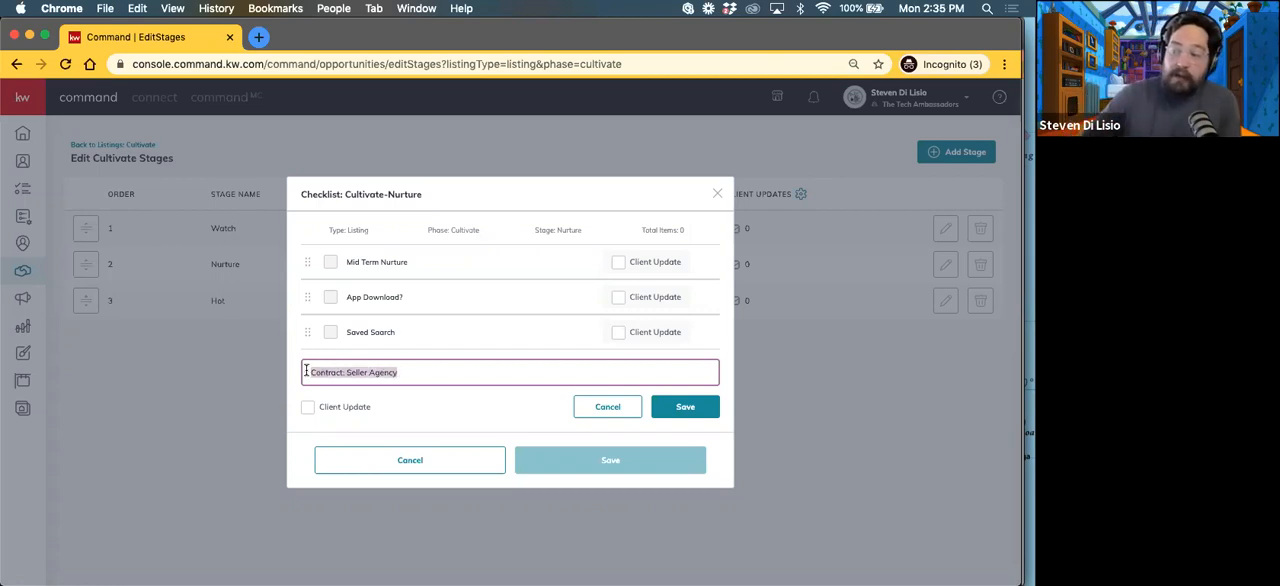
pyautogui.click(663, 408)
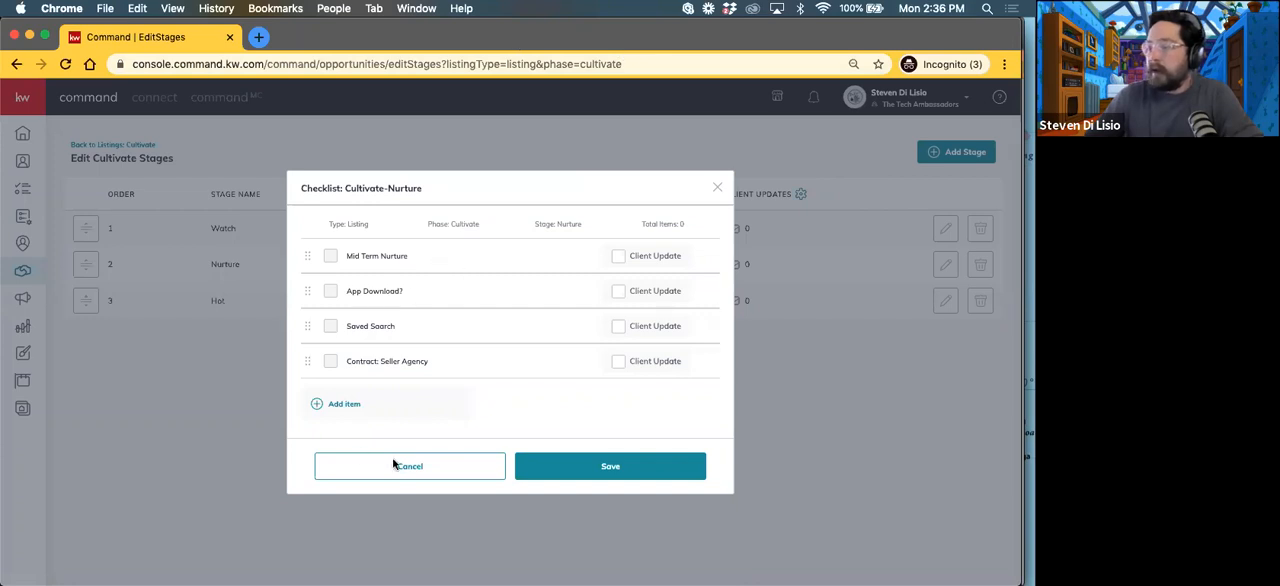
pyautogui.click(612, 470)
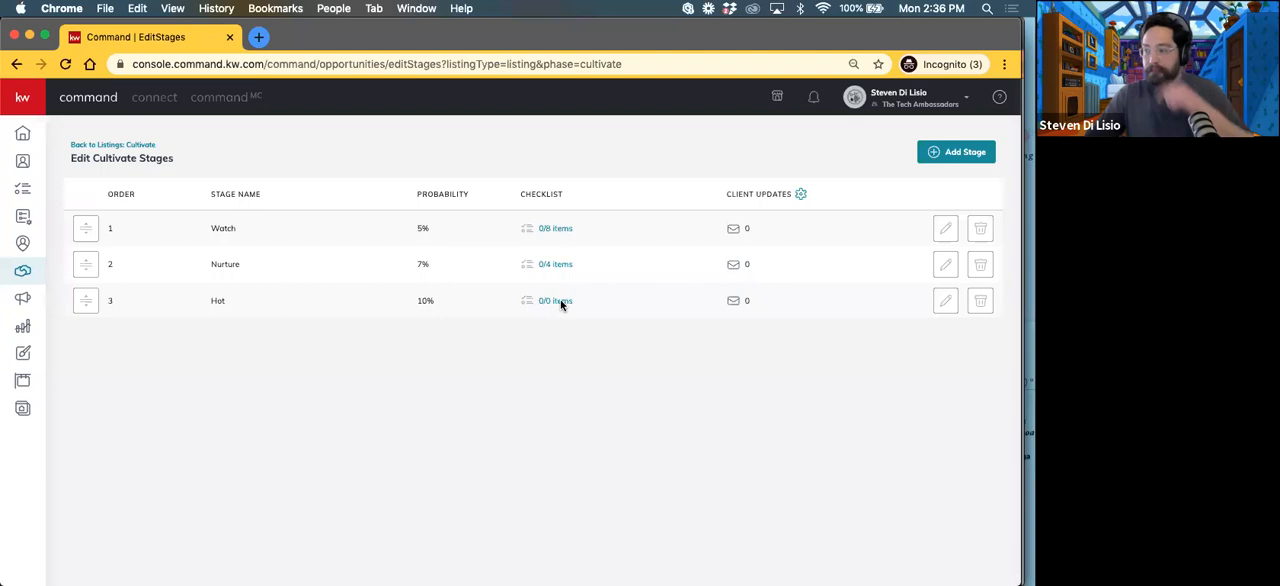
# Step: Open the Hot stage's checklist and add the item "App?" without marking it as a client update
pyautogui.click(561, 302)
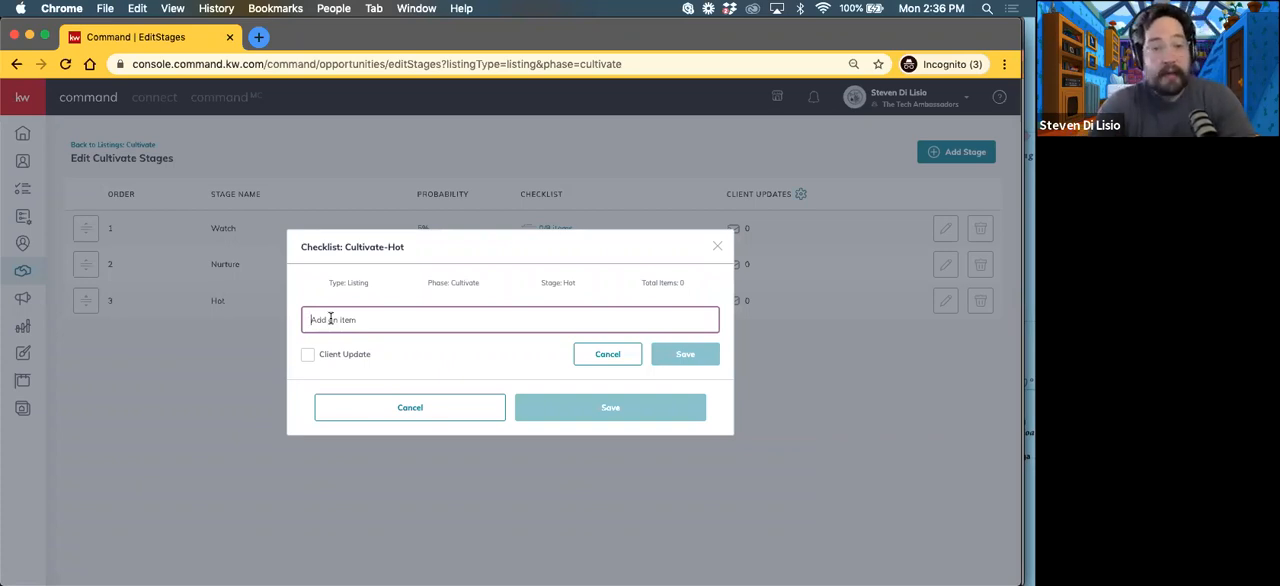
pyautogui.write('App')
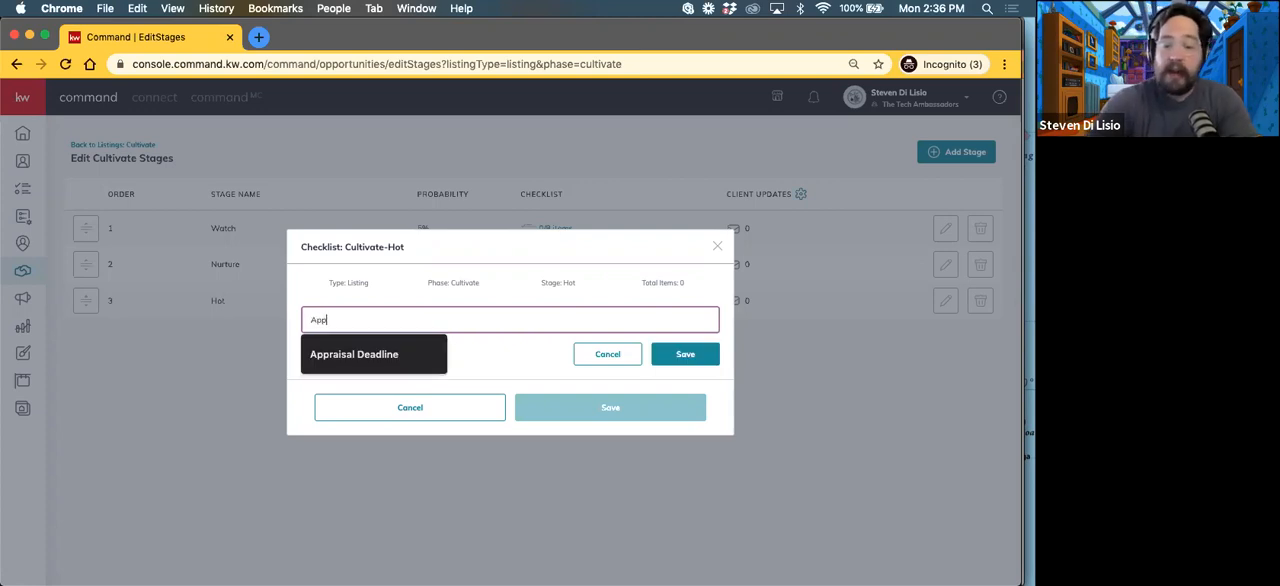
pyautogui.write('o')
pyautogui.press('BackSpace')
pyautogui.write('t')
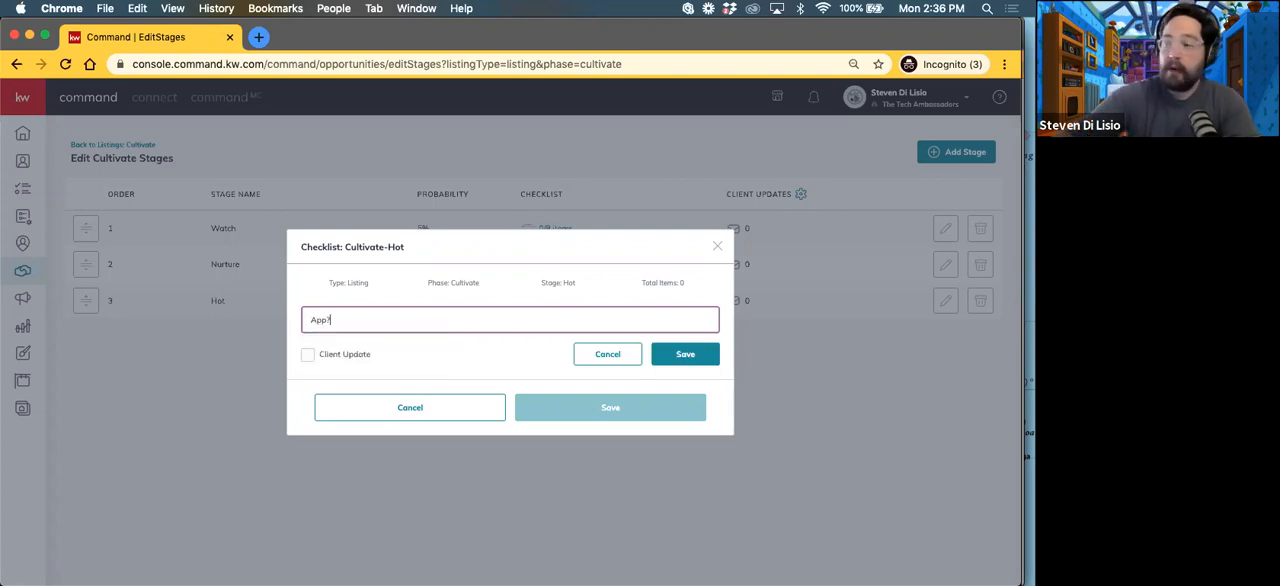
pyautogui.click(685, 354)
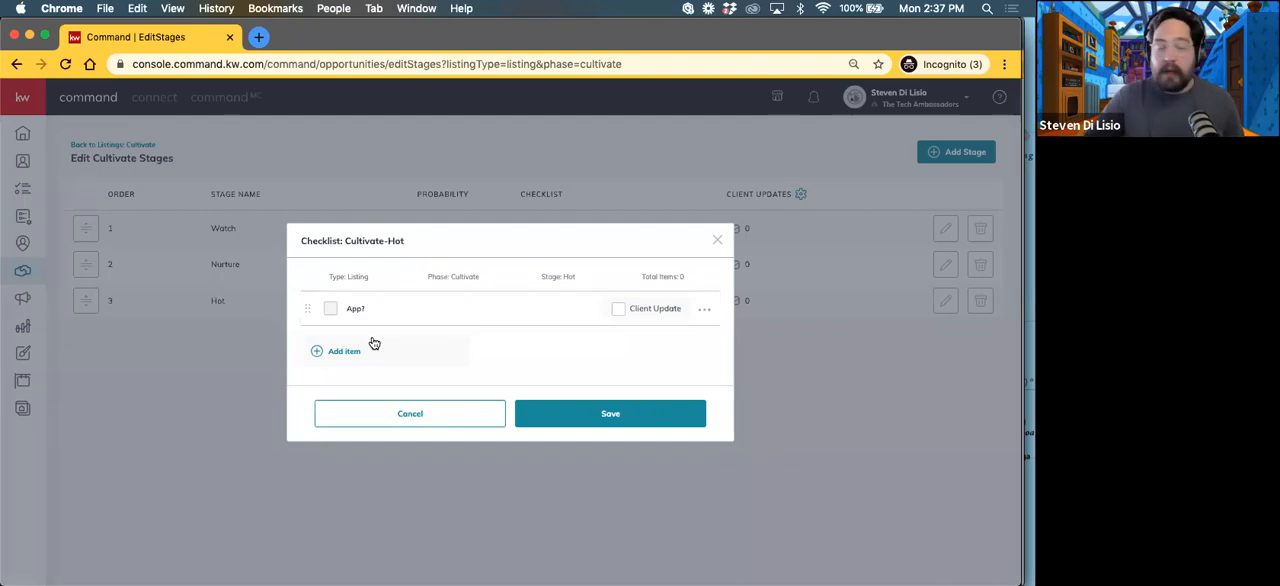
# Step: Add the item "Bi Weekly NN SmartPlan" to the Hot checklist without marking it as a client update
pyautogui.click(340, 354)
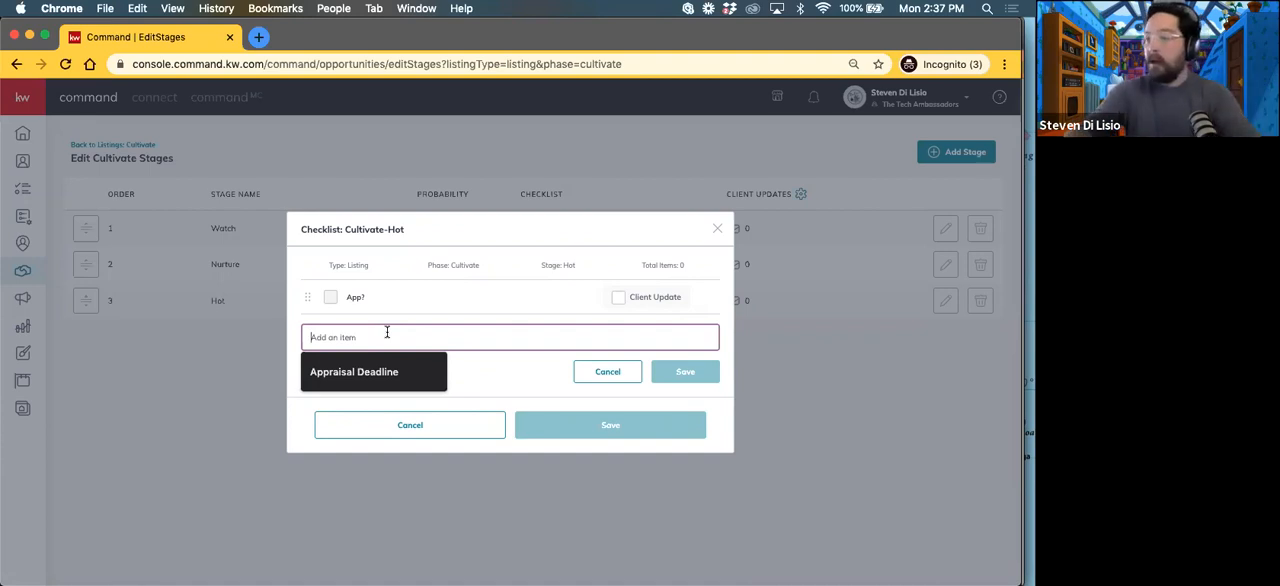
pyautogui.write('Bi')
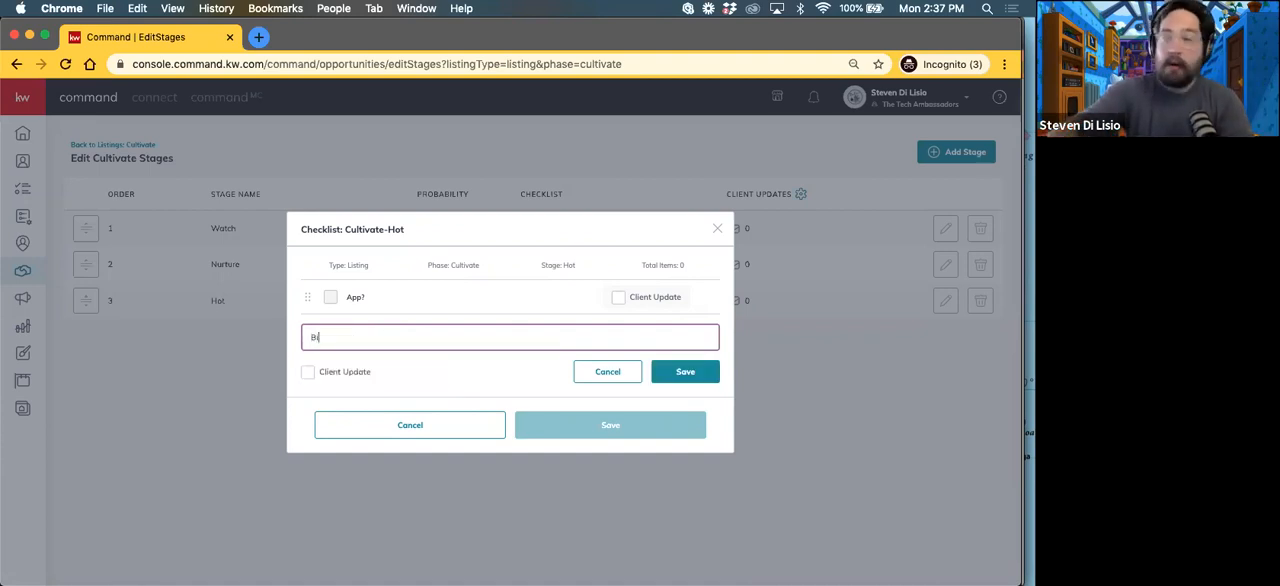
pyautogui.write(' Weekly NN SmartPlan')
pyautogui.click(684, 371)
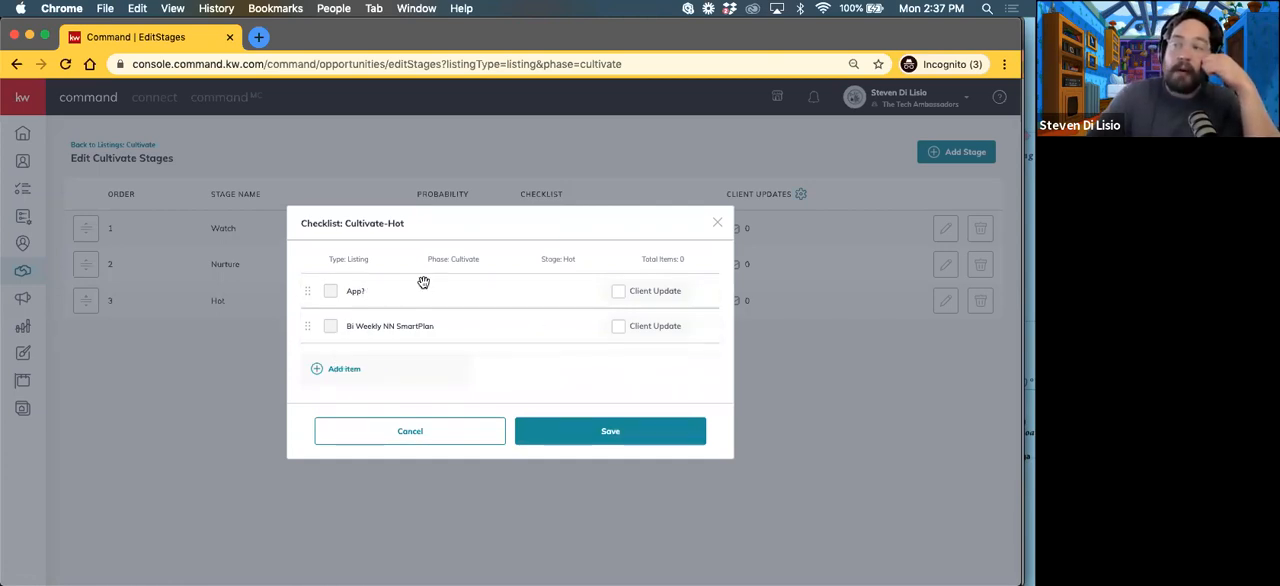
# Step: Add the item "CMA" to the Hot checklist without marking it as a client update
pyautogui.click(367, 374)
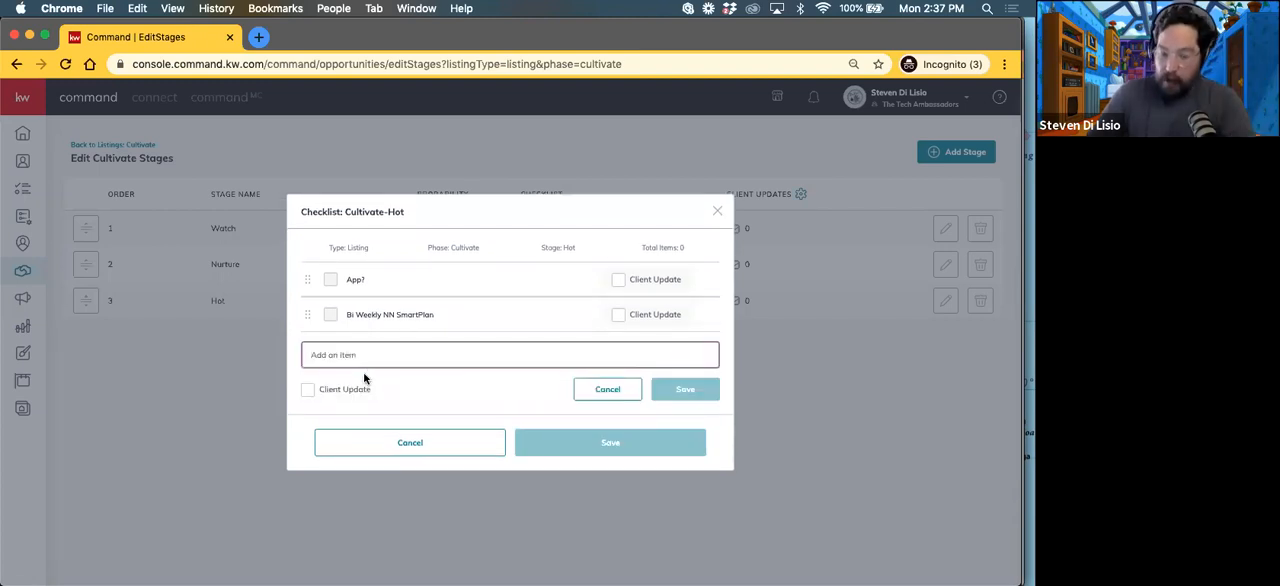
pyautogui.click(367, 358)
pyautogui.write('CMA')
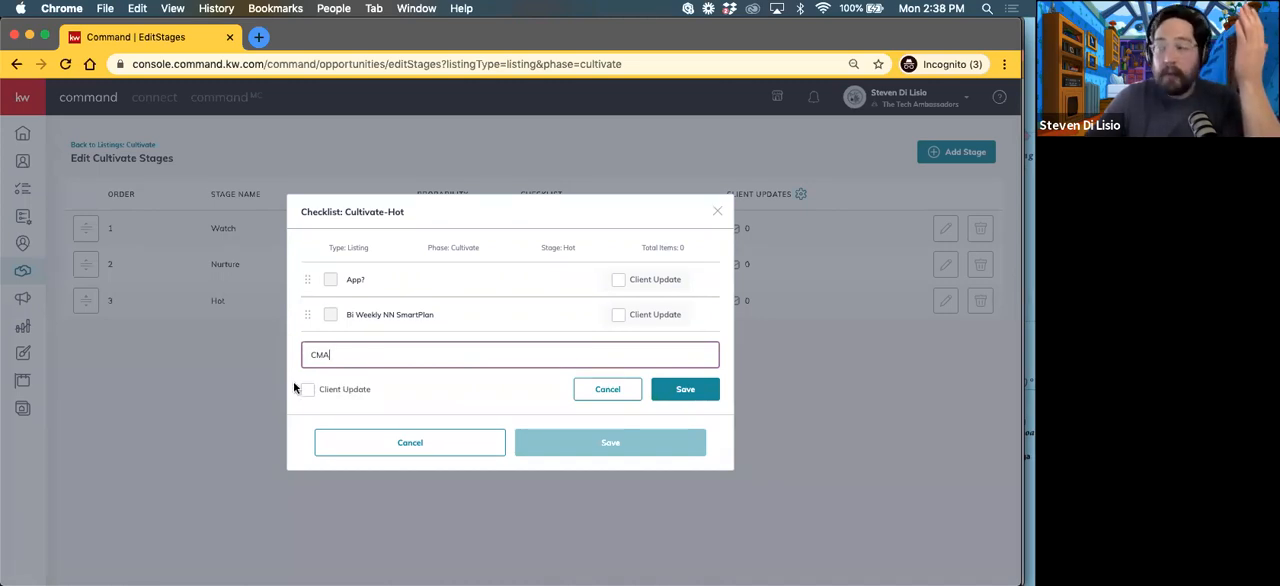
pyautogui.click(686, 386)
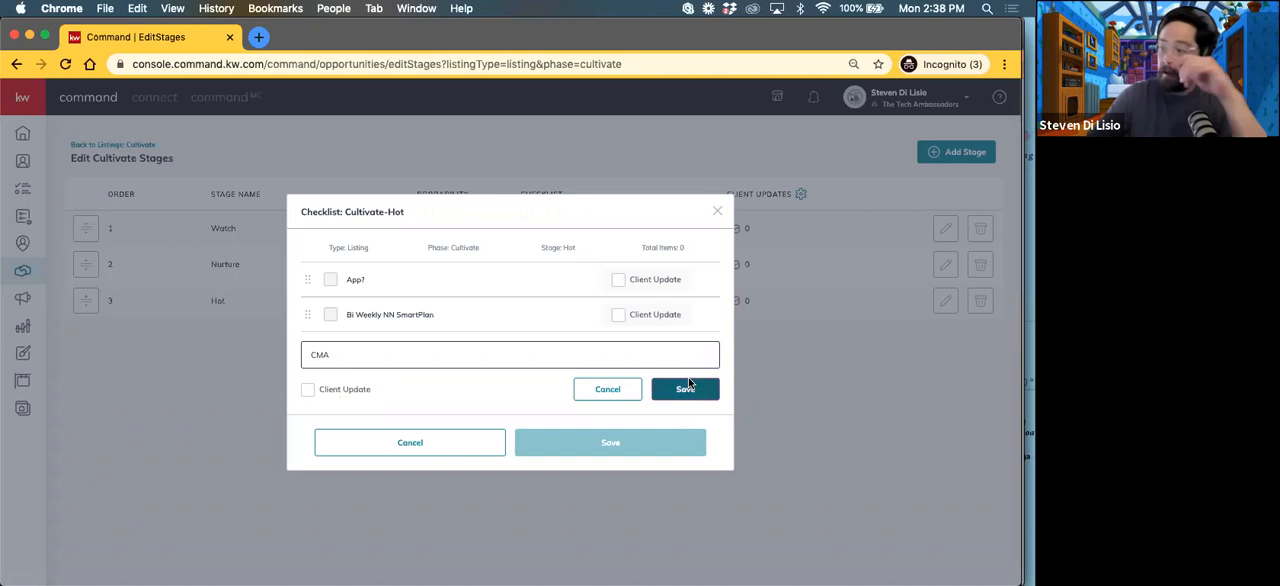
# Step: Add the item "Contract: Seller Agency?" to the Hot checklist without marking it as a client update
pyautogui.click(340, 386)
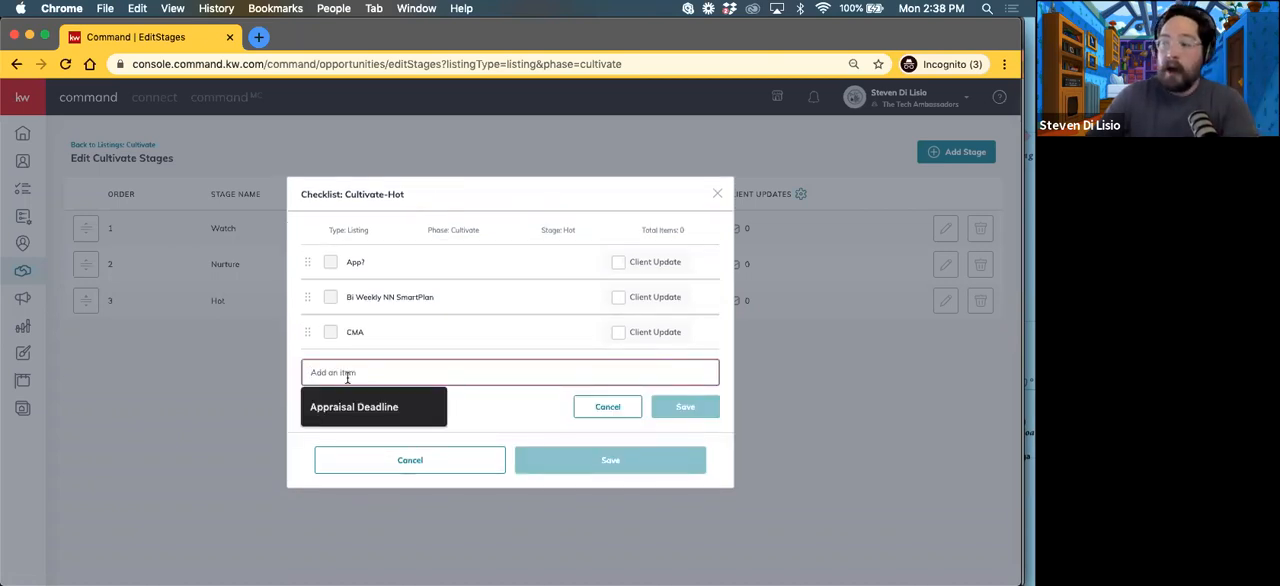
pyautogui.write('Contract: Seller Agency?')
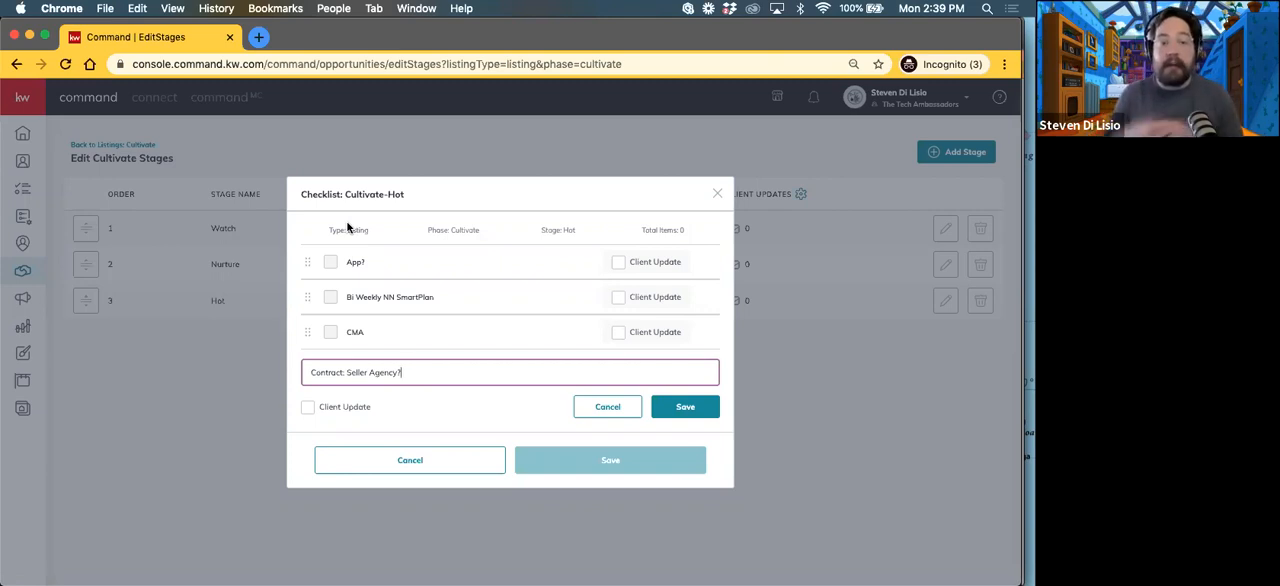
pyautogui.click(699, 411)
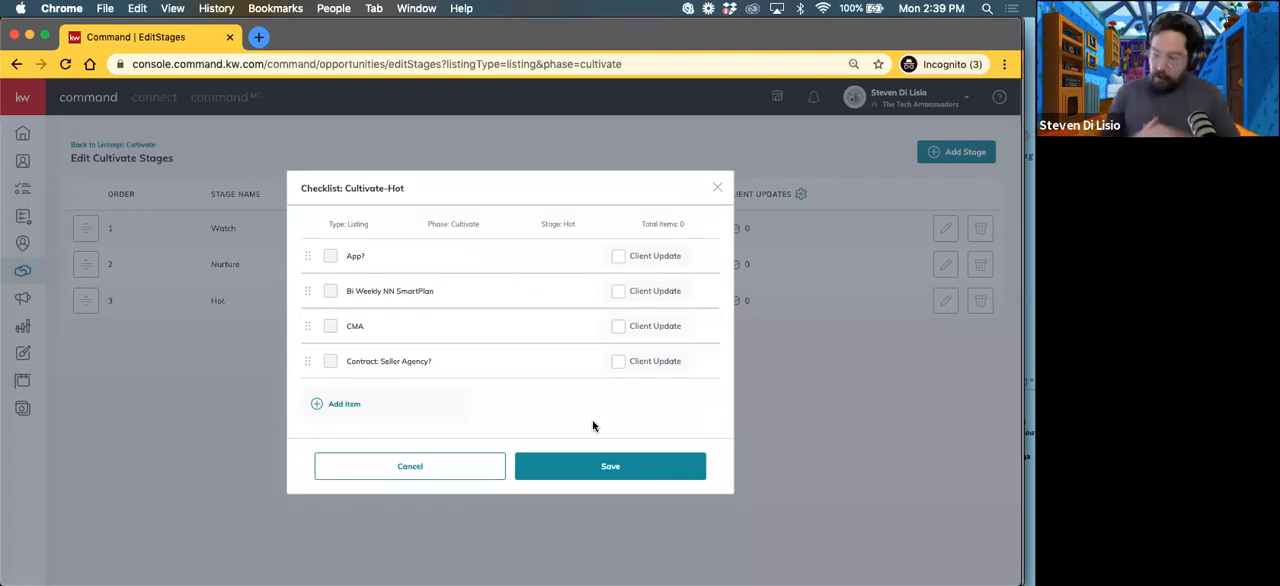
# Step: Add the item "Lender?" to the Hot checklist without marking it as a client update
pyautogui.click(347, 407)
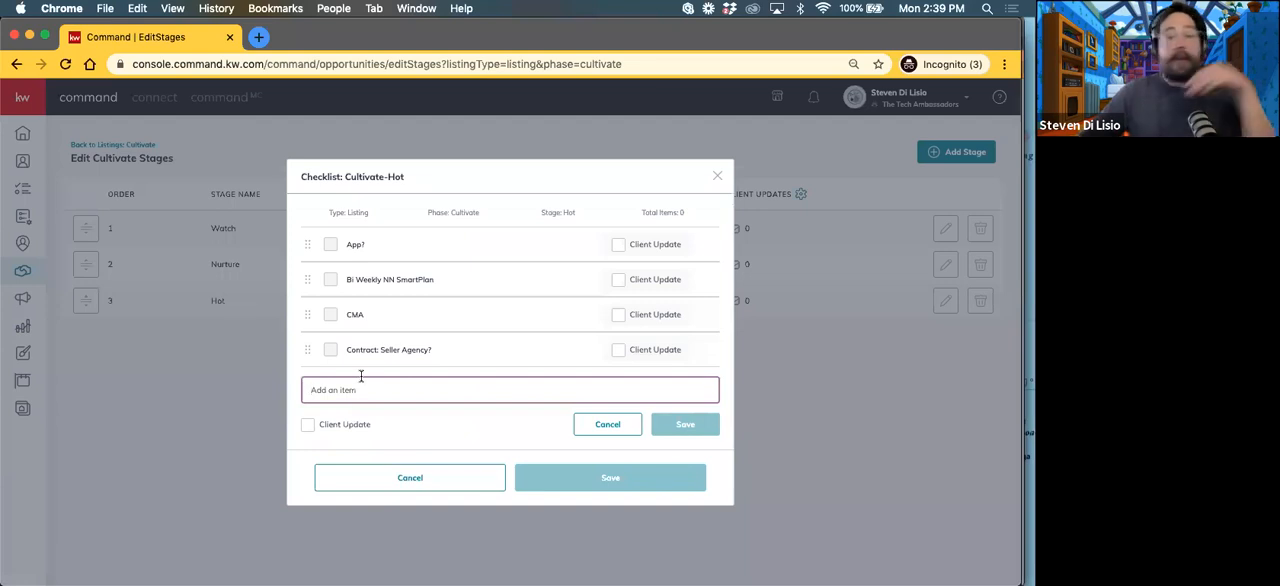
pyautogui.click(361, 388)
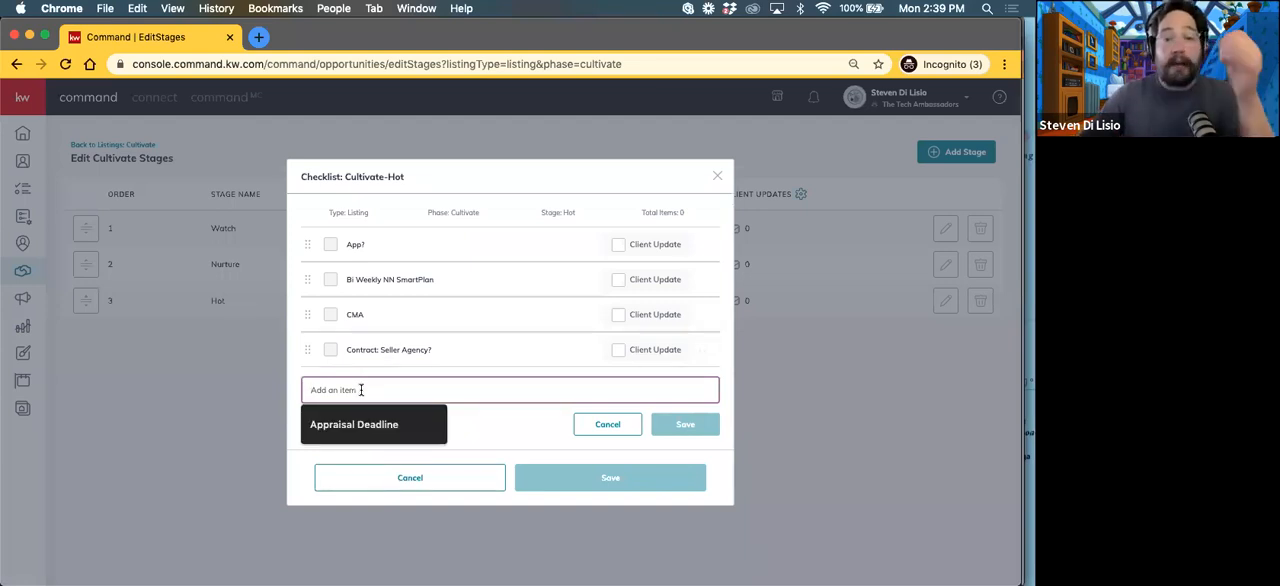
pyautogui.write('Lender?')
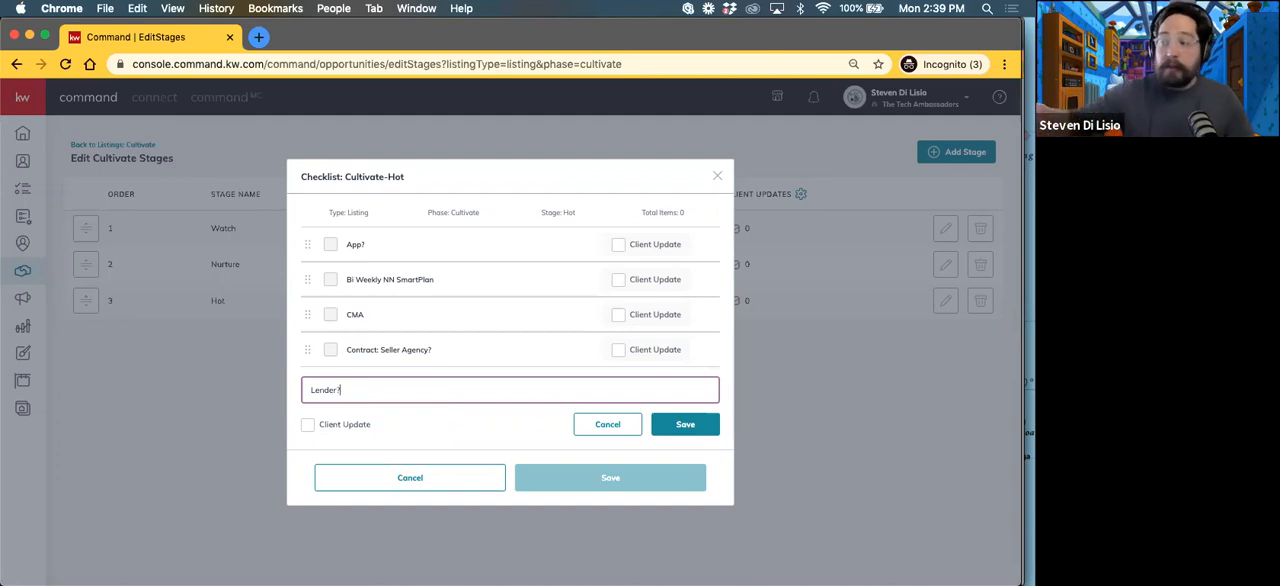
pyautogui.click(689, 426)
# Step: Add the item "Buyer Opportunity" to the Hot checklist without marking it as a client update
pyautogui.click(340, 421)
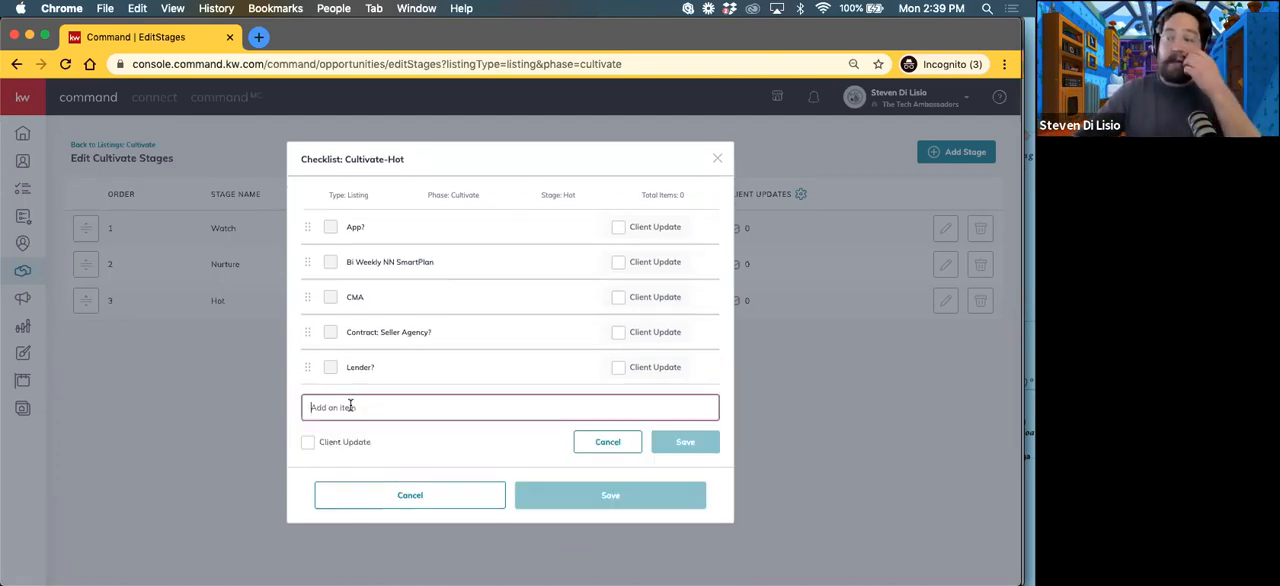
pyautogui.click(362, 410)
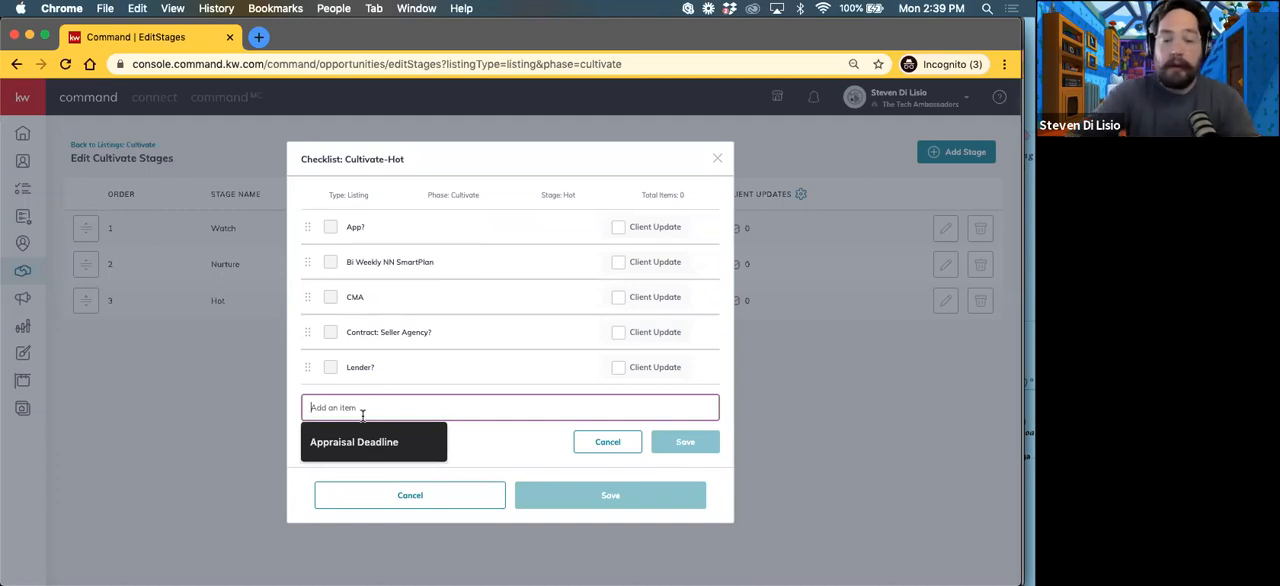
pyautogui.write('Buyer O')
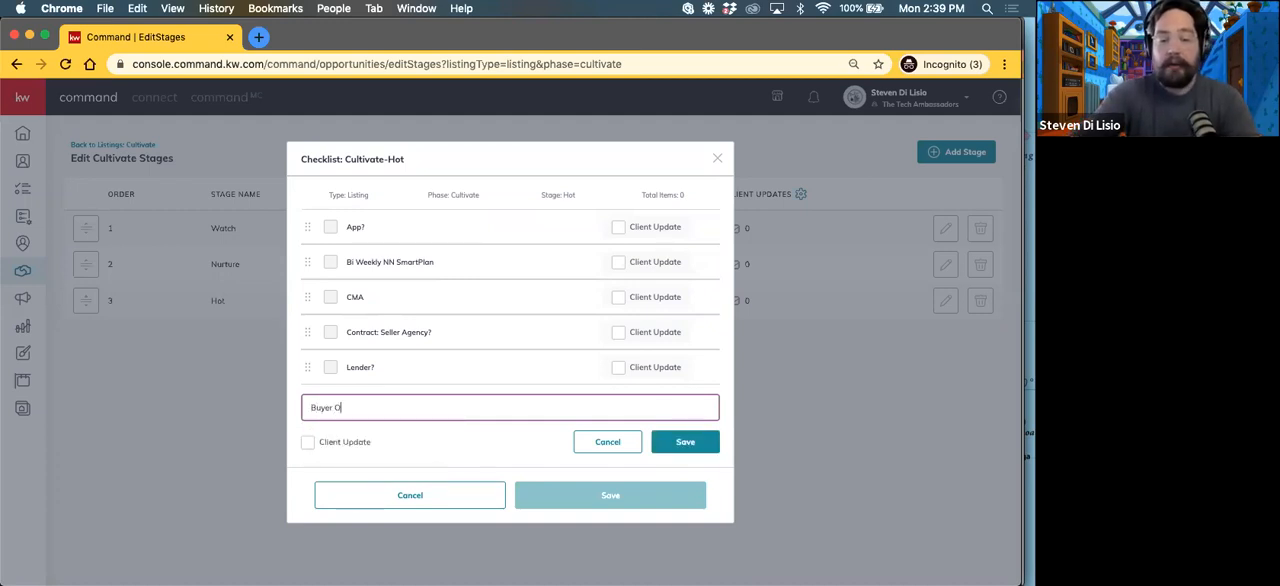
pyautogui.write('pportunity')
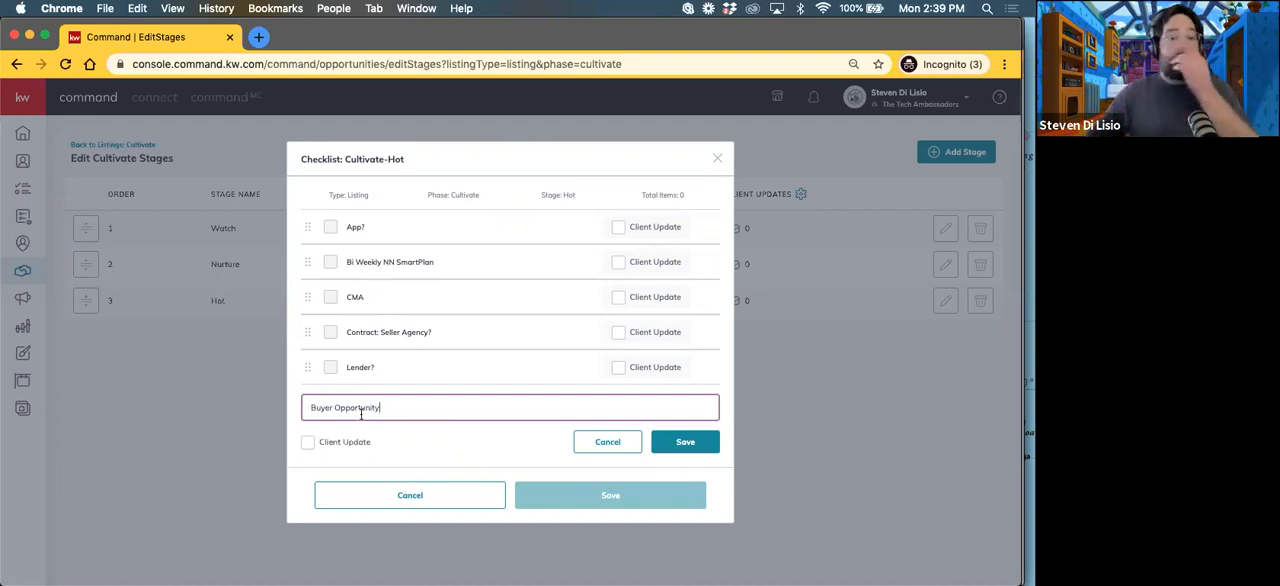
pyautogui.click(685, 447)
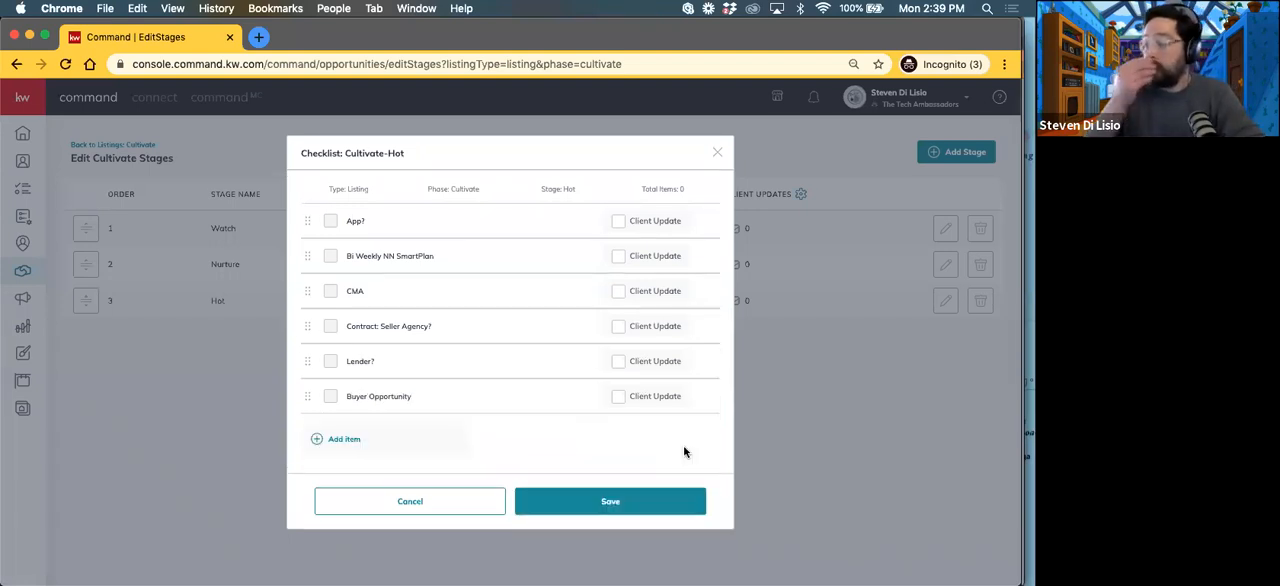
# Step: Save the Hot stage's checklist and return to the Cultivate listings board
pyautogui.click(628, 504)
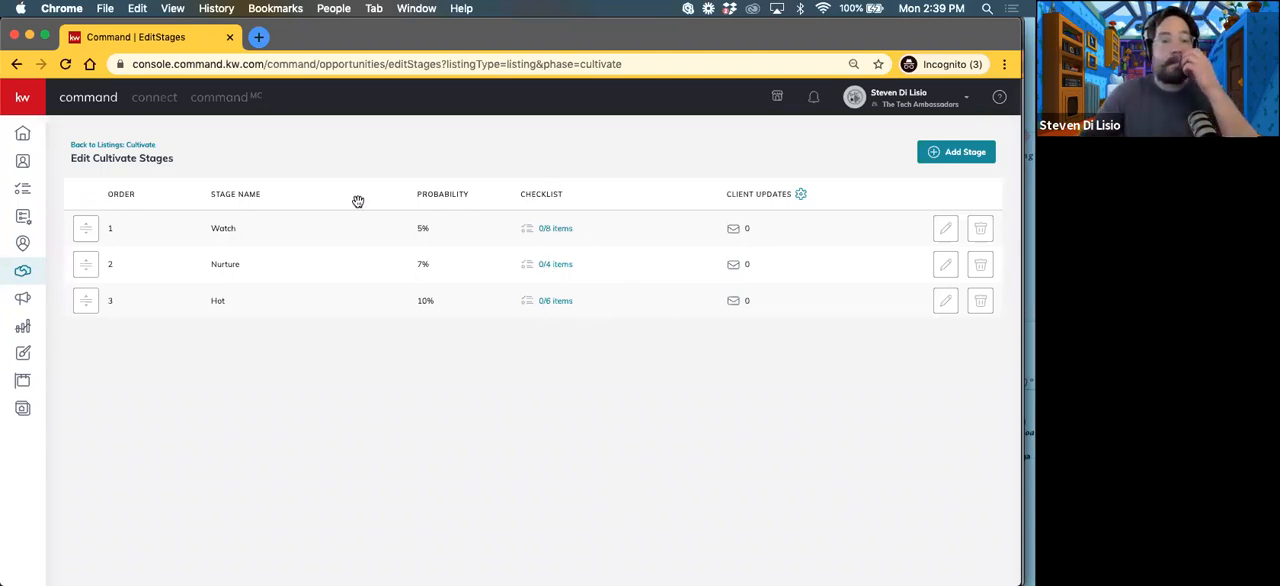
pyautogui.click(120, 146)
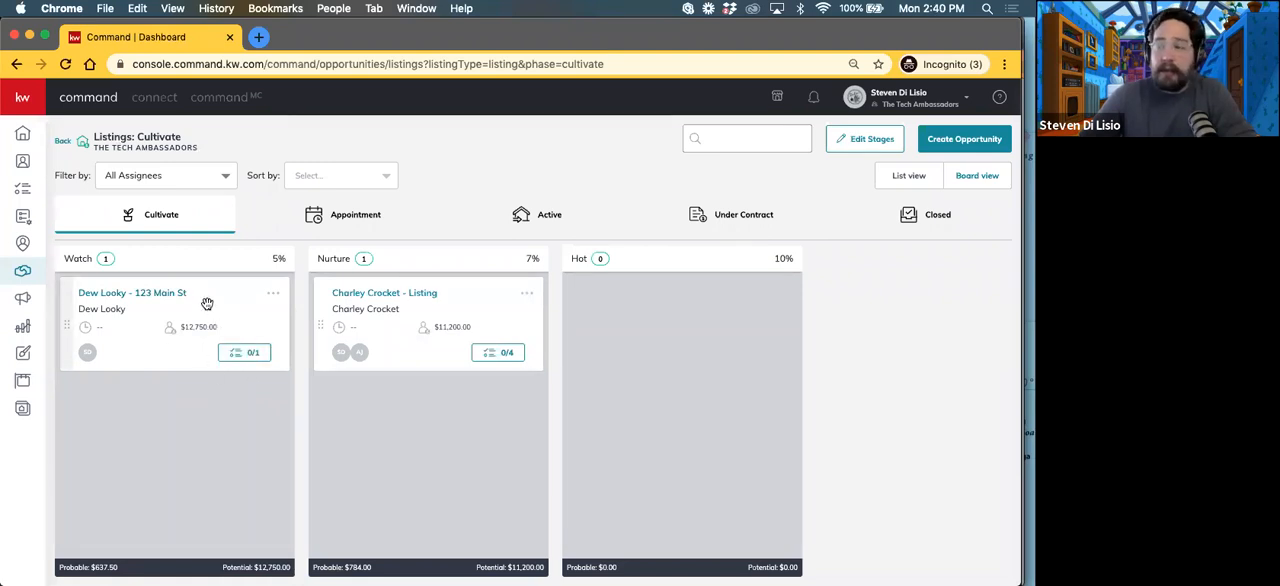
# Step: Move the client's listing card from the Watch stage to Nurture and back to Watch
pyautogui.moveTo(204, 304); pyautogui.dragTo(458, 398)
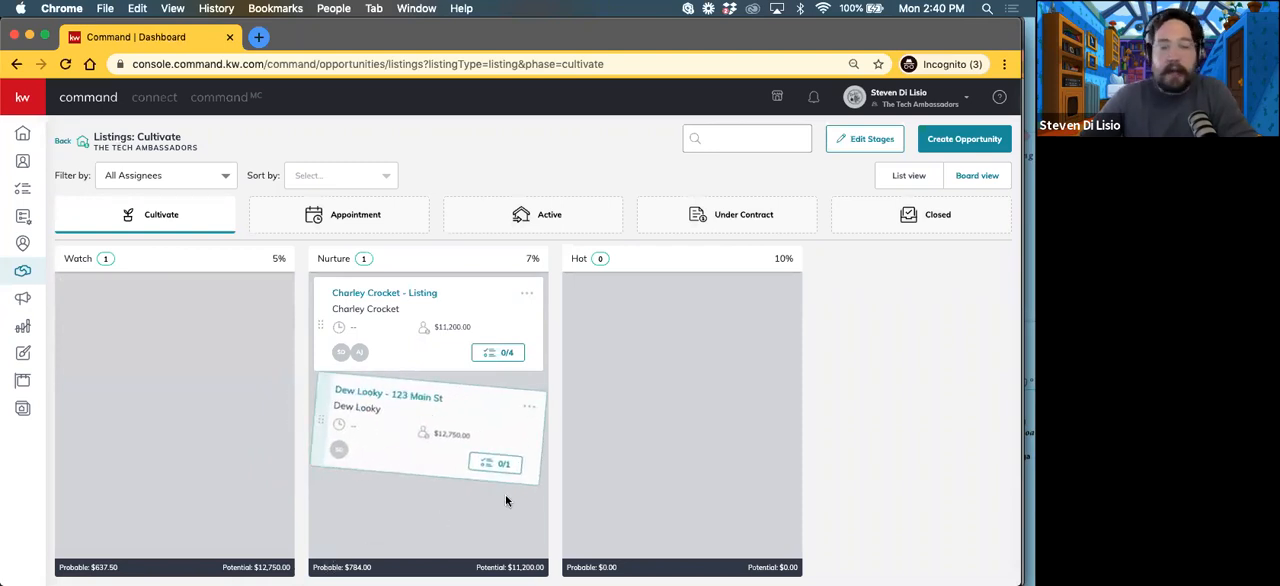
pyautogui.moveTo(505, 492); pyautogui.dragTo(505, 491)
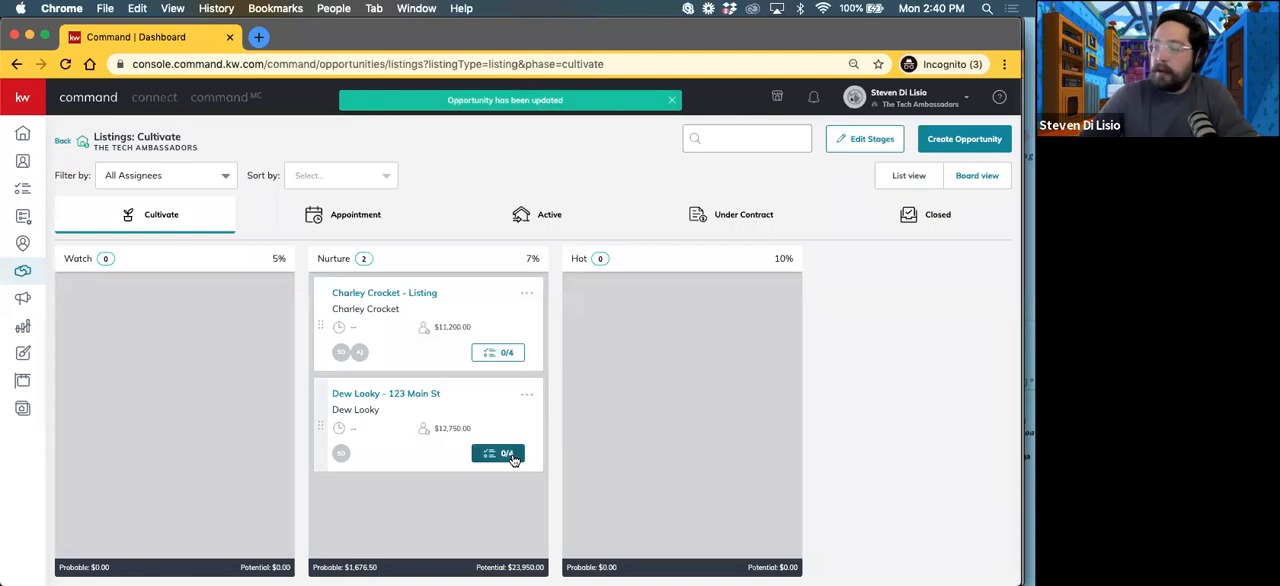
pyautogui.moveTo(321, 419); pyautogui.dragTo(70, 322)
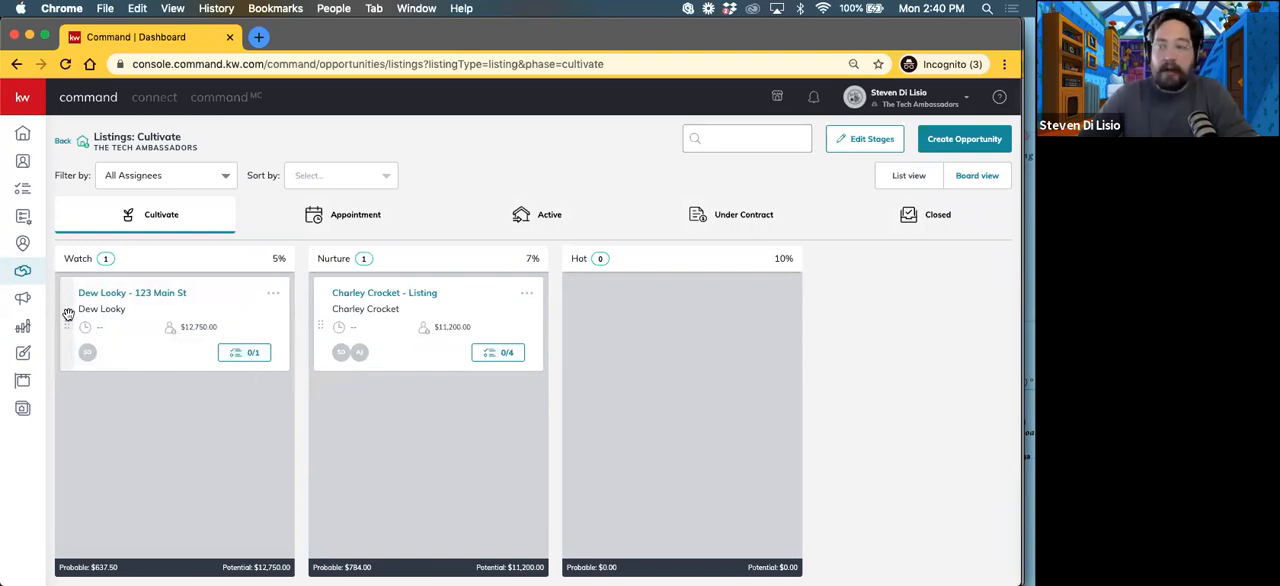
# Step: Move the client's listing card from the Watch stage to Hot and open its checklist
pyautogui.moveTo(66, 315); pyautogui.dragTo(452, 372)
pyautogui.moveTo(582, 310); pyautogui.dragTo(583, 331)
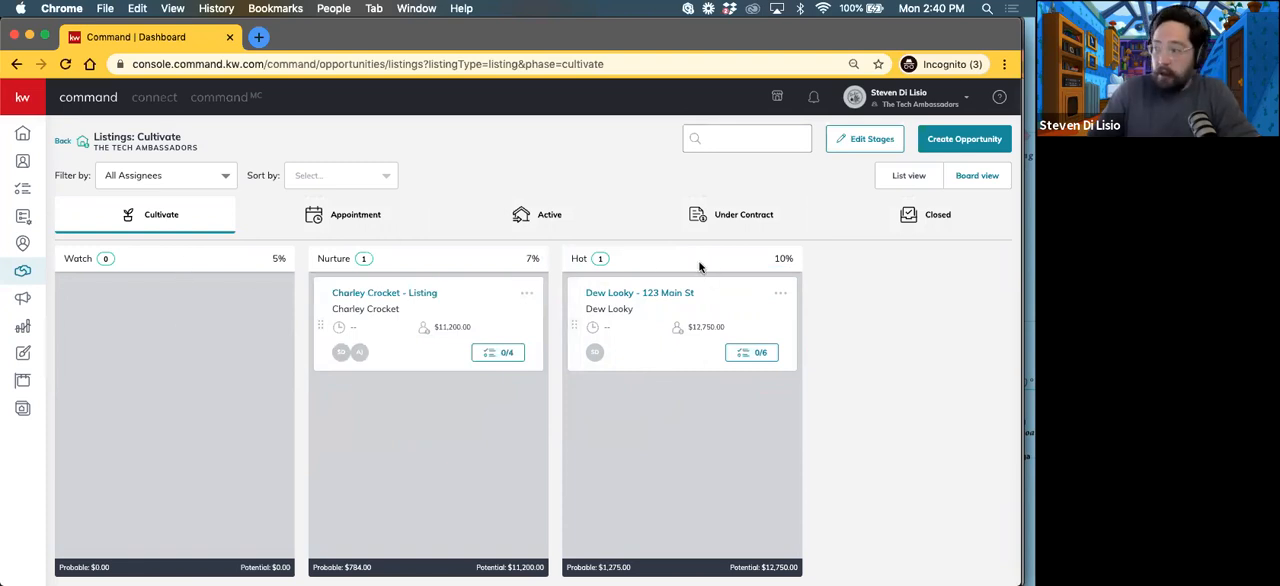
pyautogui.click(757, 355)
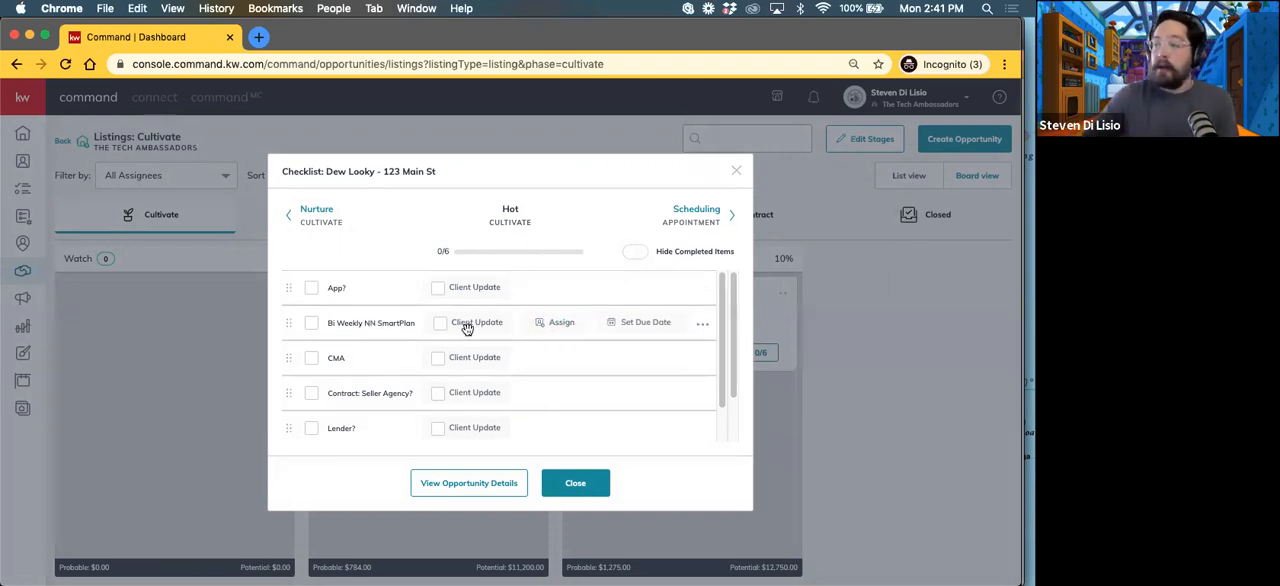
# Step: Set the due date of the "App?" checklist item to January 11, 2021 at 2:41 PM
pyautogui.click(632, 289)
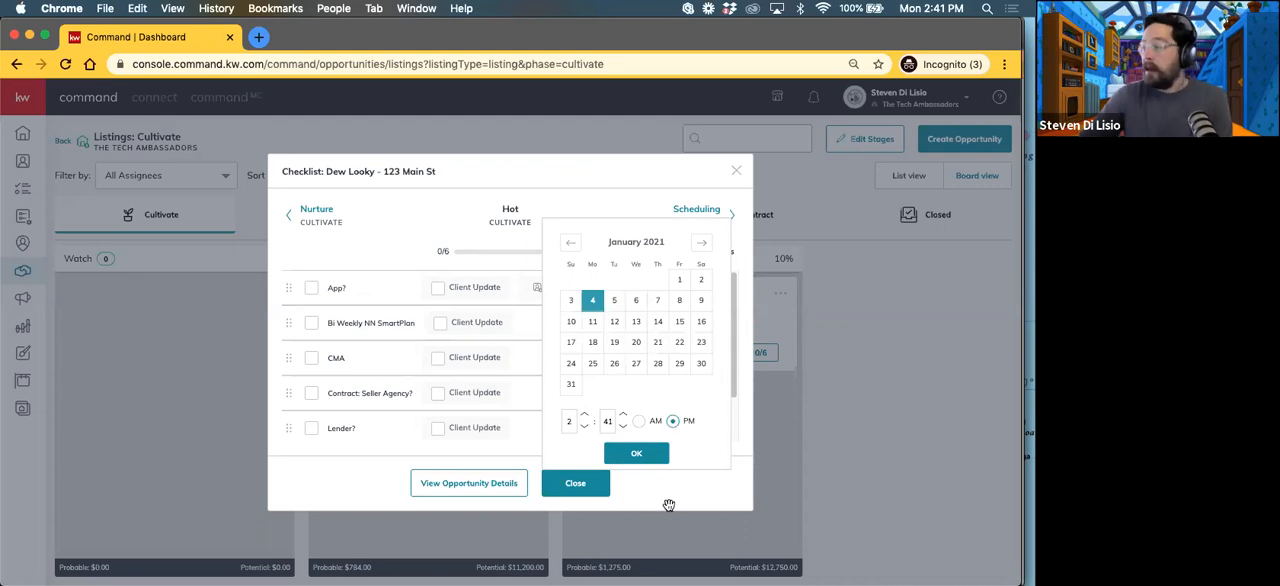
pyautogui.click(636, 454)
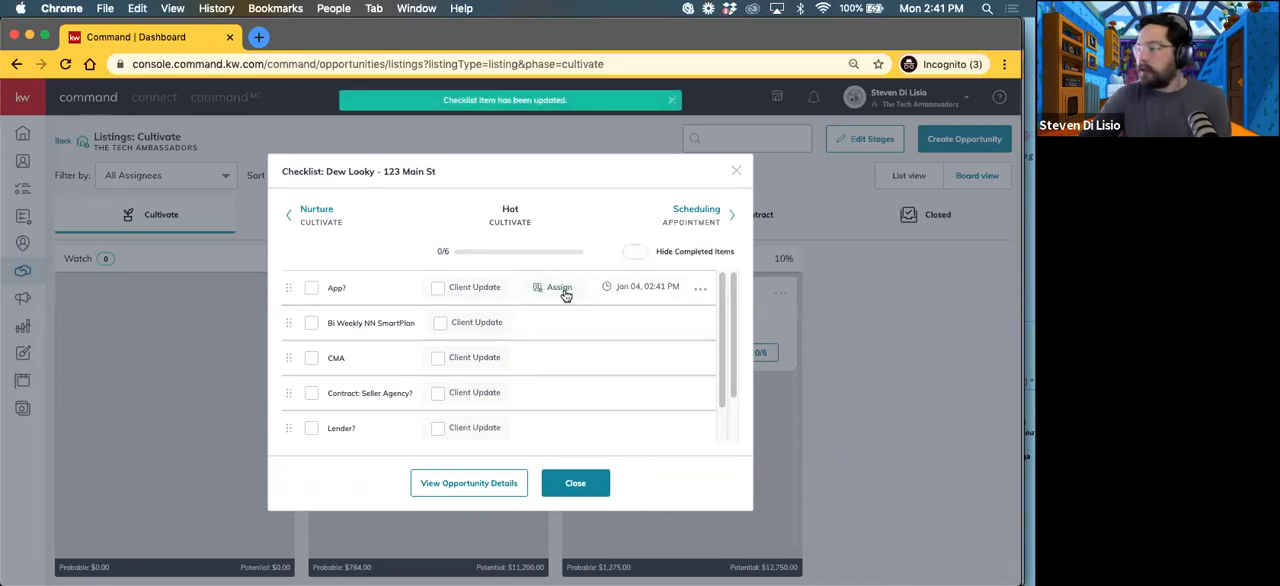
pyautogui.click(644, 290)
pyautogui.click(592, 321)
pyautogui.click(643, 452)
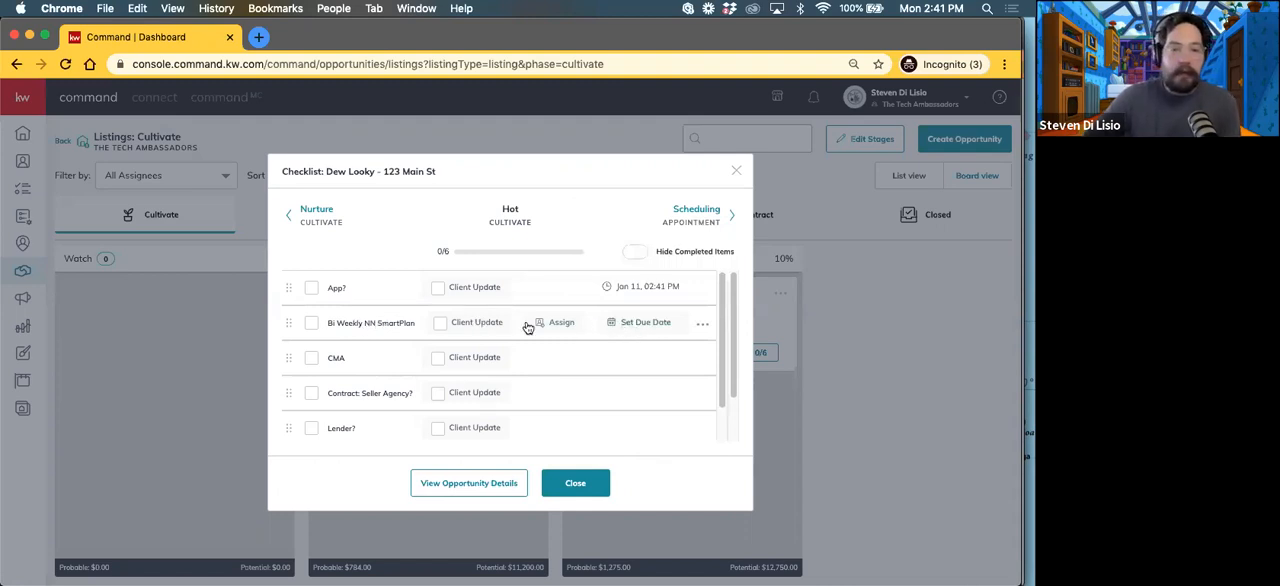
# Step: Set the due date of the "Bi Weekly NN SmartPlan" item to January 8, 2021 at 2:41 PM
pyautogui.click(652, 324)
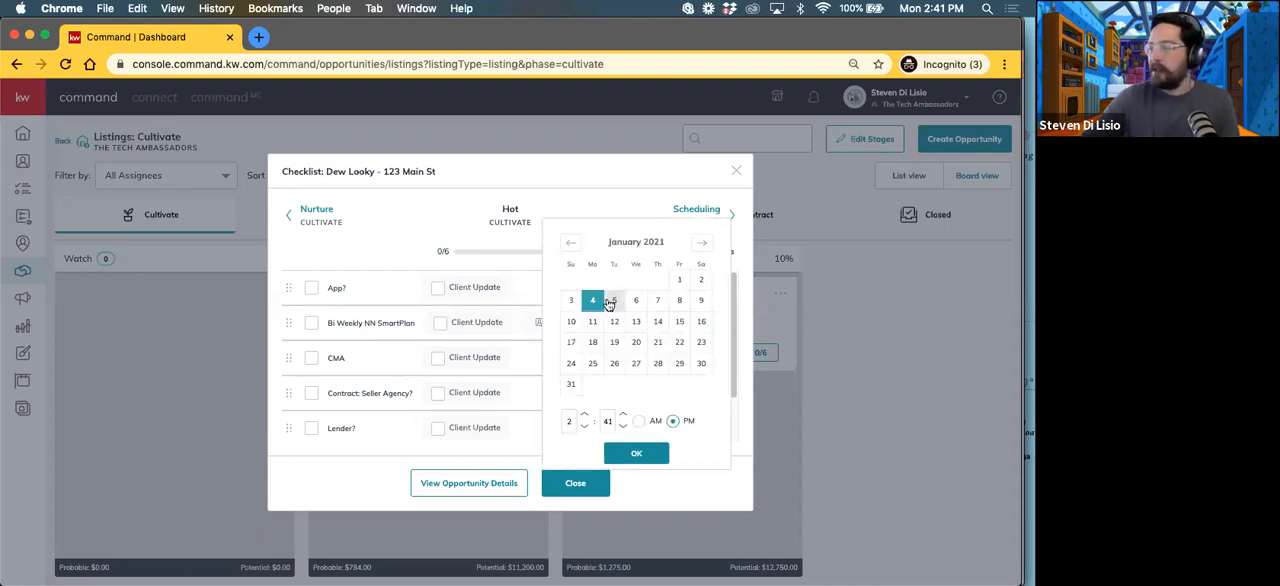
pyautogui.click(682, 302)
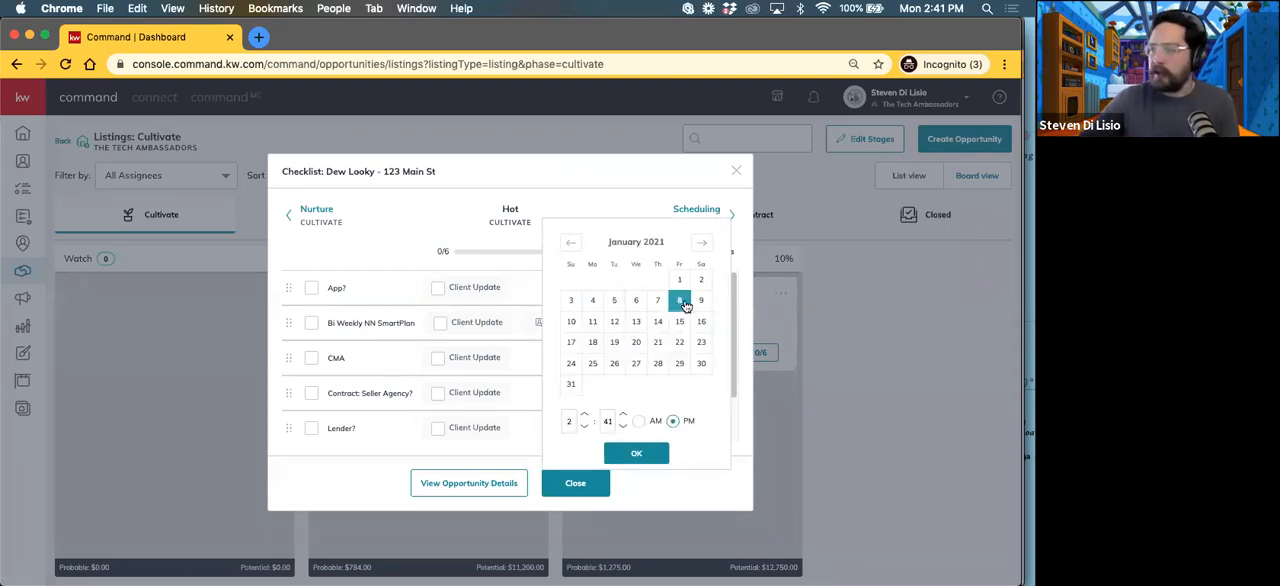
pyautogui.click(645, 456)
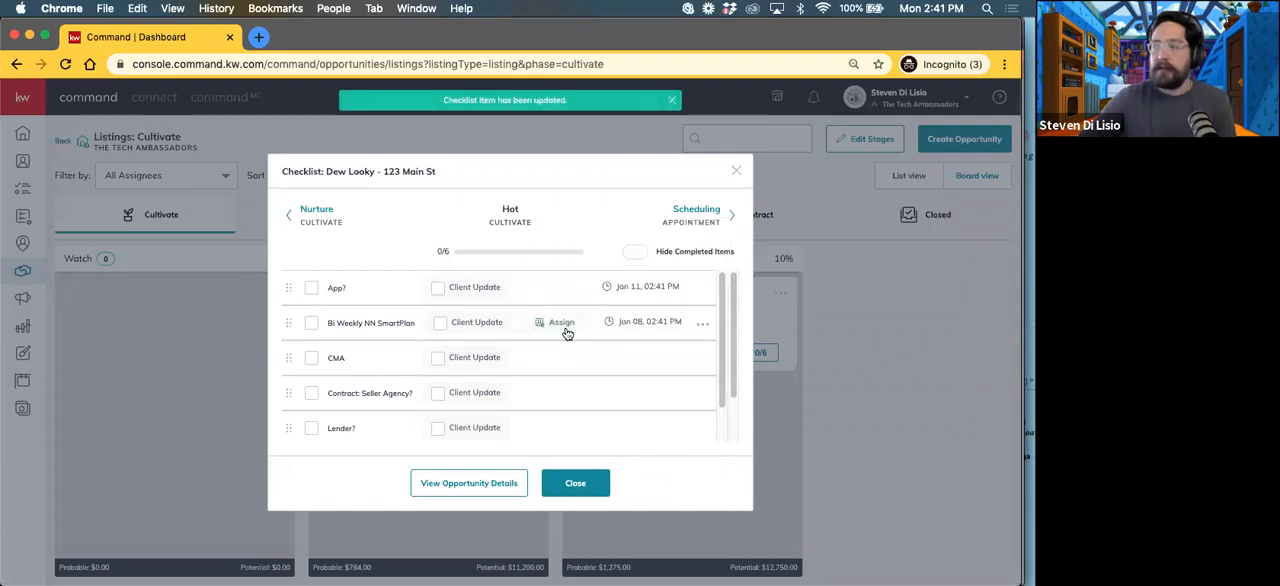
# Step: View the assignee choices for "Bi Weekly NN SmartPlan" and the due date picker for "CMA", and close the listing's checklist
pyautogui.click(561, 323)
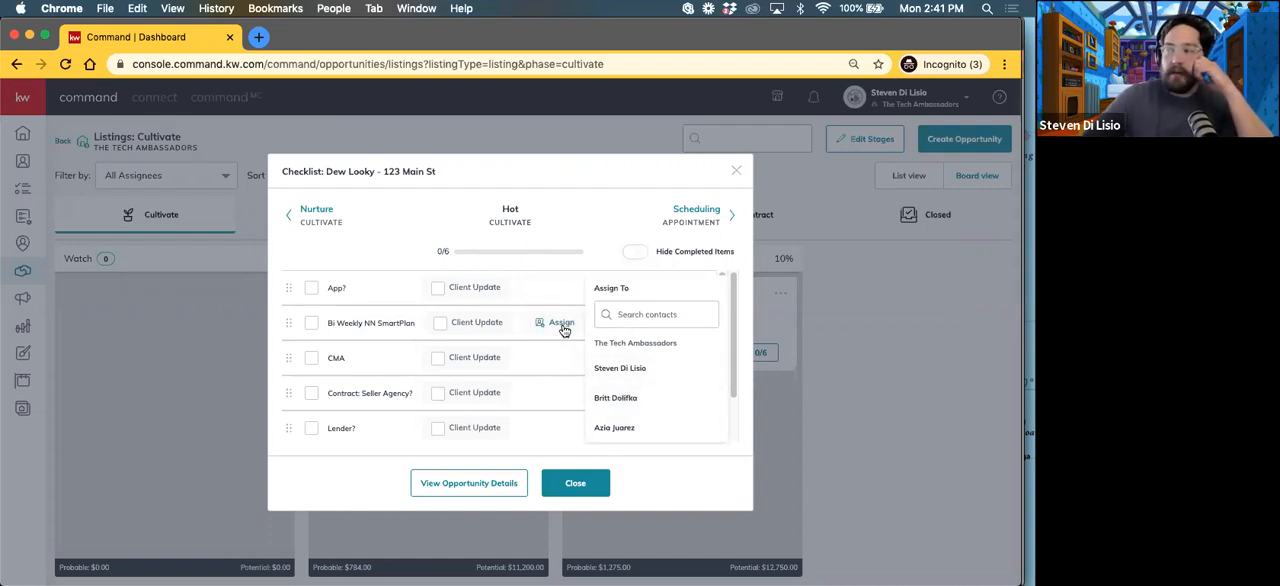
pyautogui.click(532, 270)
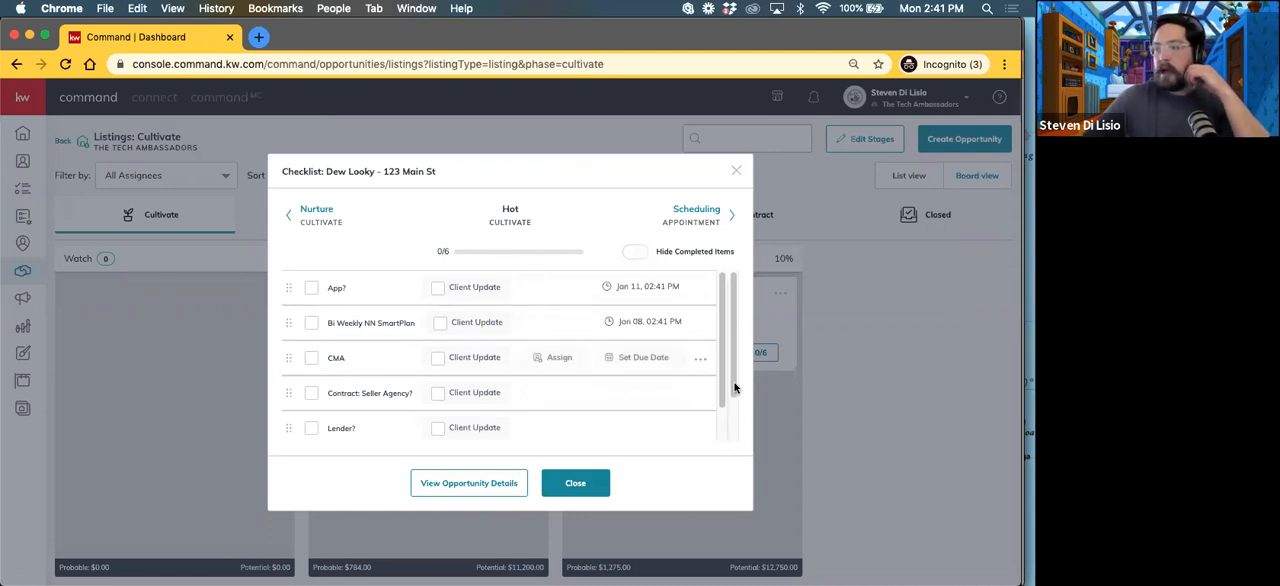
pyautogui.click(640, 358)
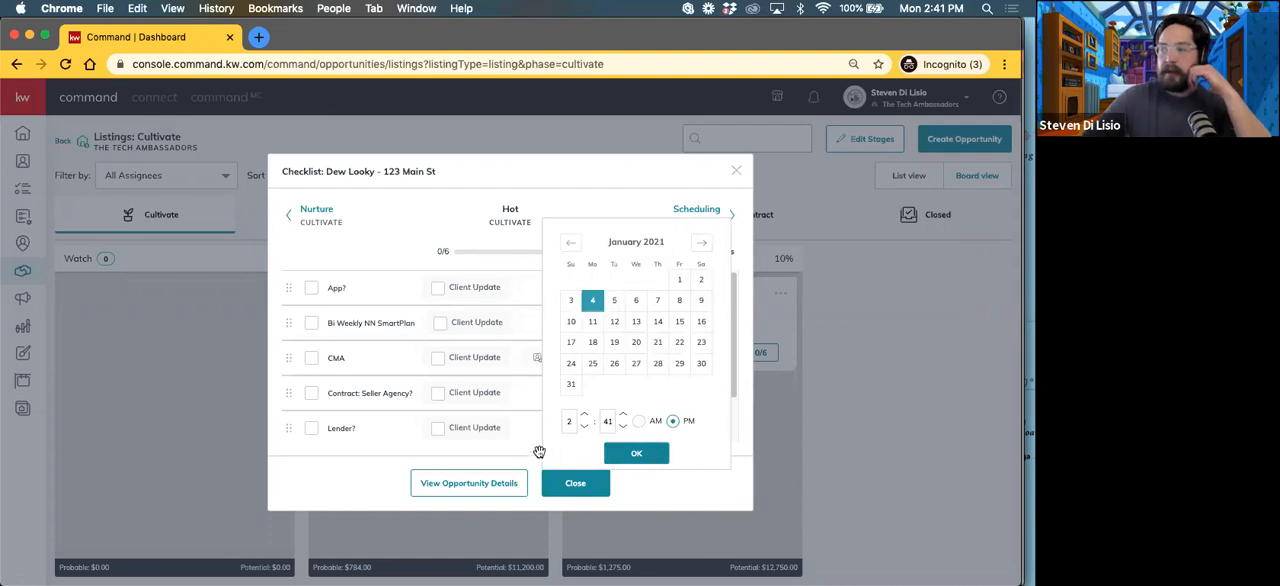
pyautogui.click(513, 388)
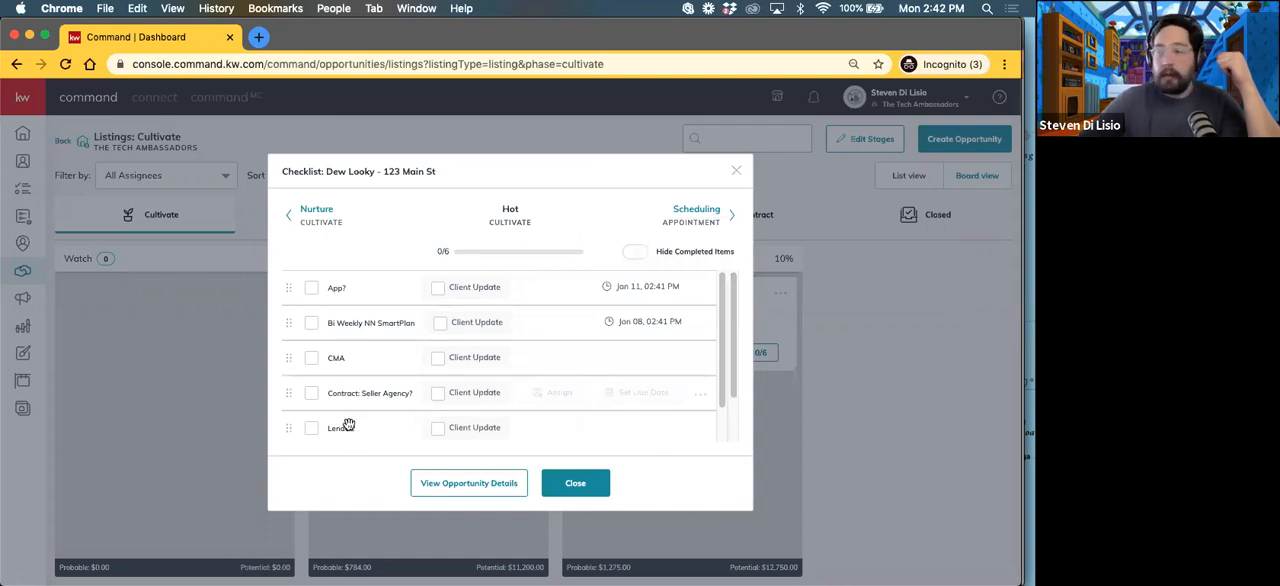
pyautogui.scroll(-1, 390, 390)
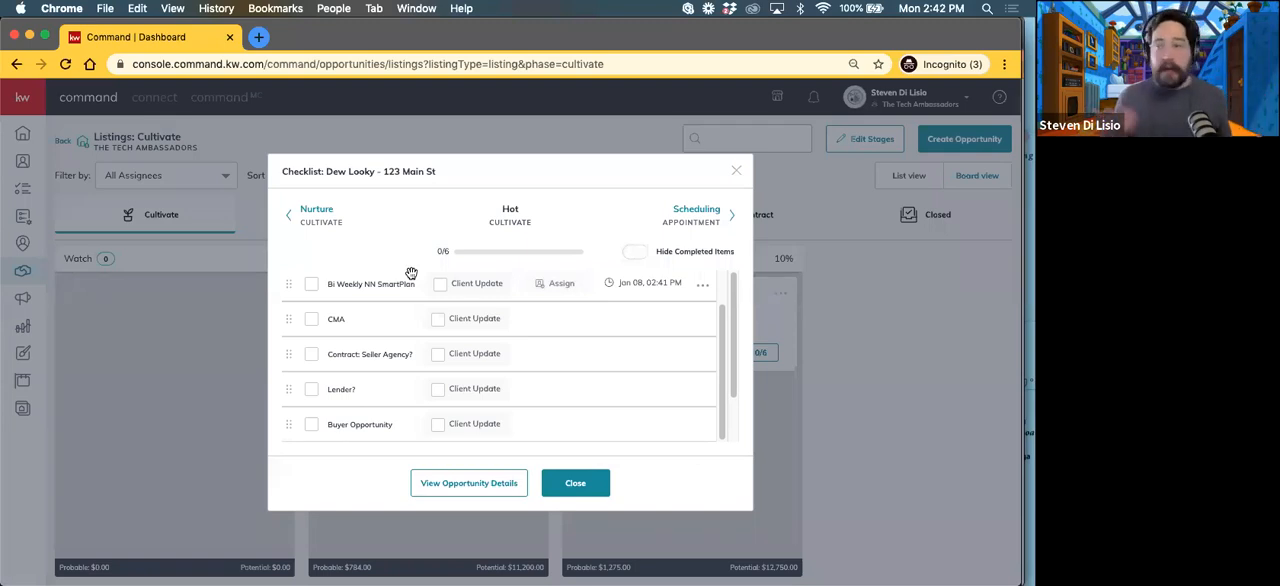
pyautogui.click(573, 484)
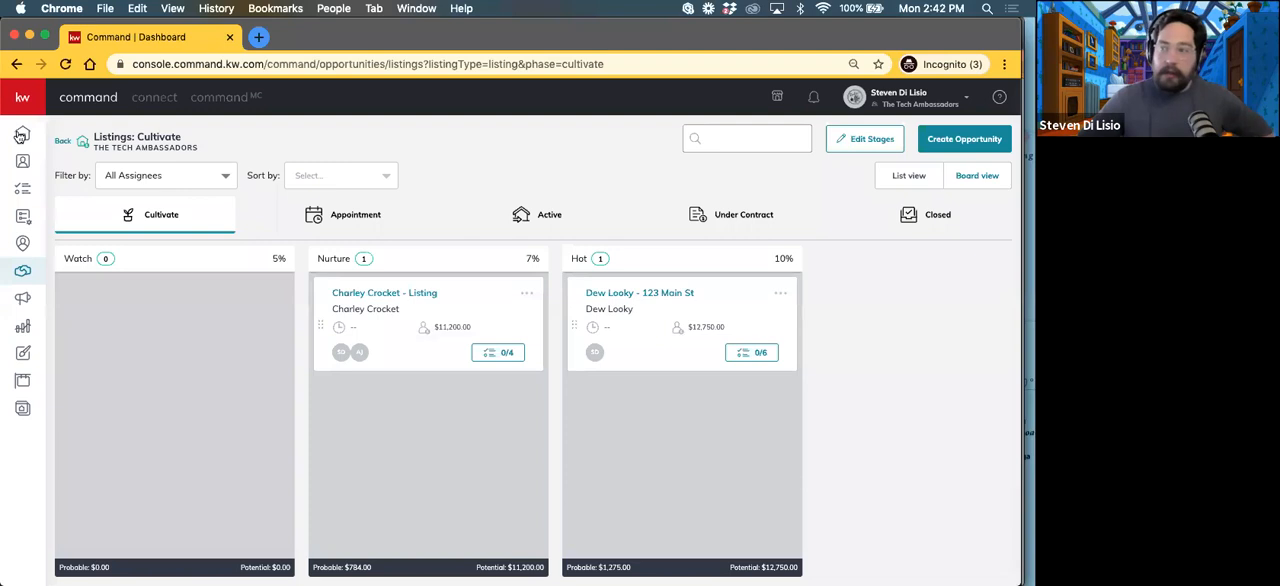
# Step: Open the opportunity tasks in the task manager and widen the Task column to fit the full task names
pyautogui.click(21, 192)
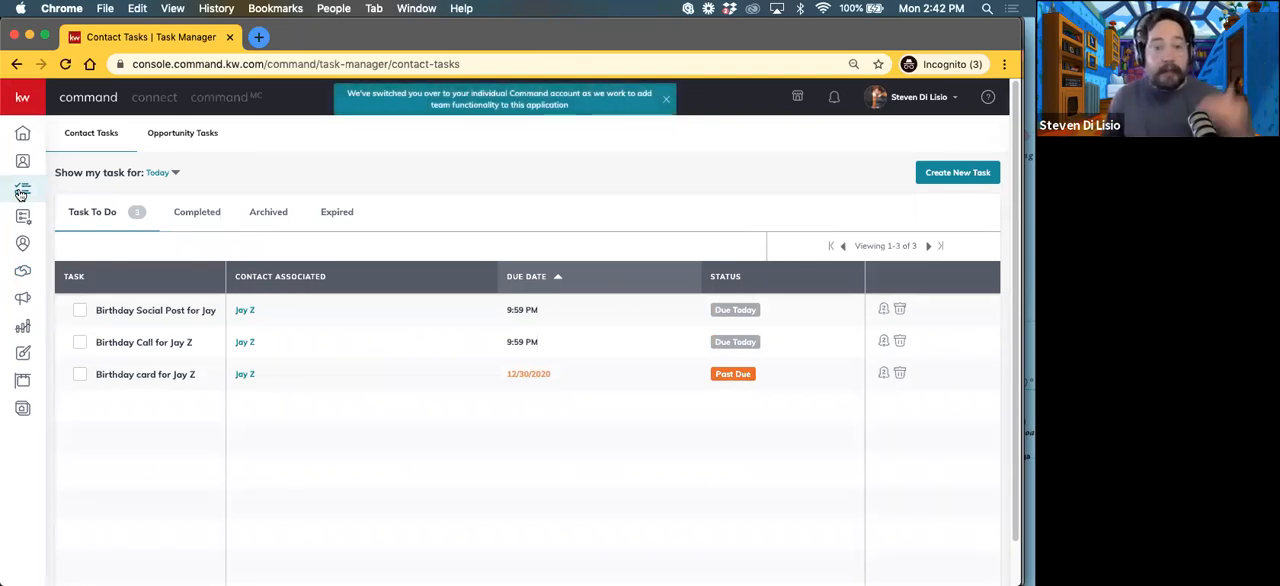
pyautogui.click(194, 140)
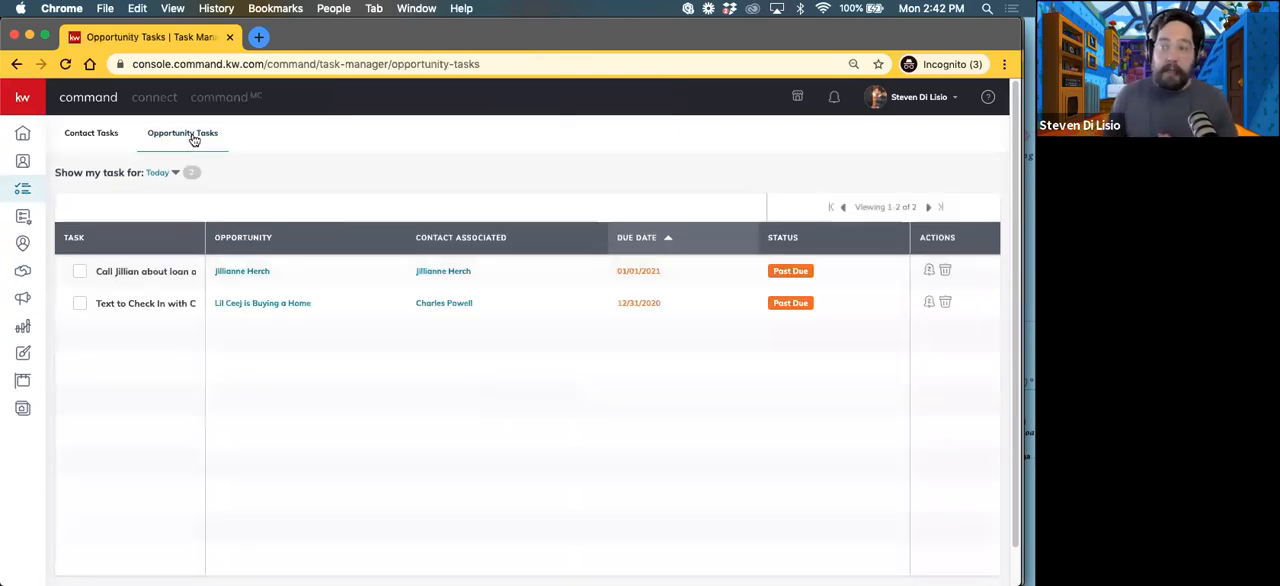
pyautogui.moveTo(207, 237); pyautogui.dragTo(299, 239)
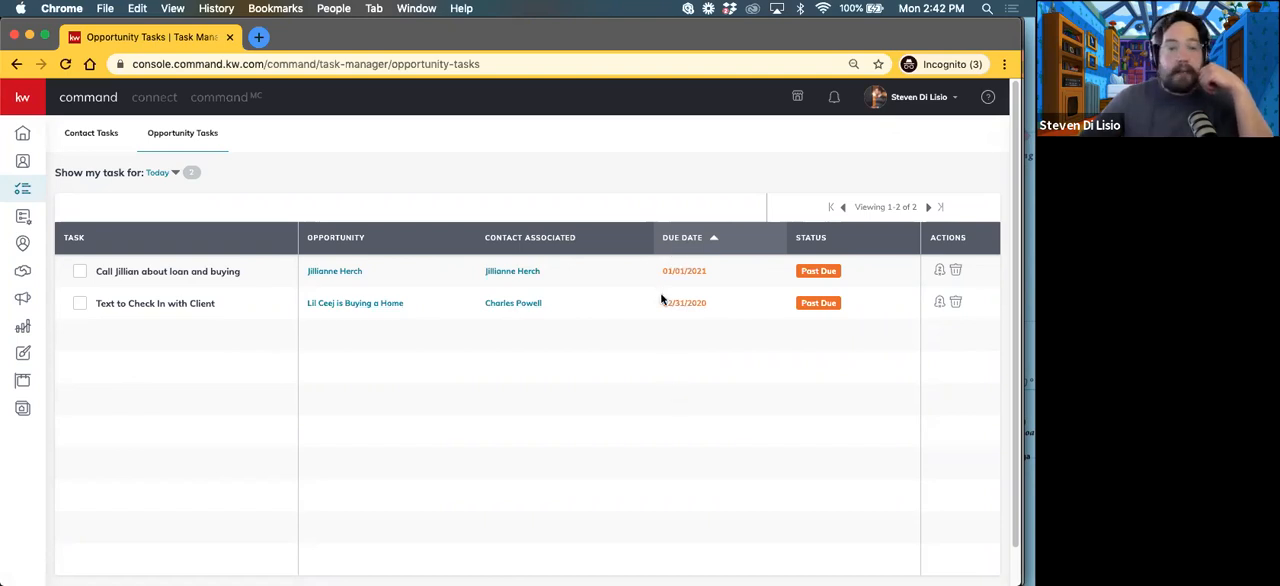
# Step: Snooze the "Text to Check In with Client" task until the specific date January 5, 2021 2:42 PM
pyautogui.click(939, 301)
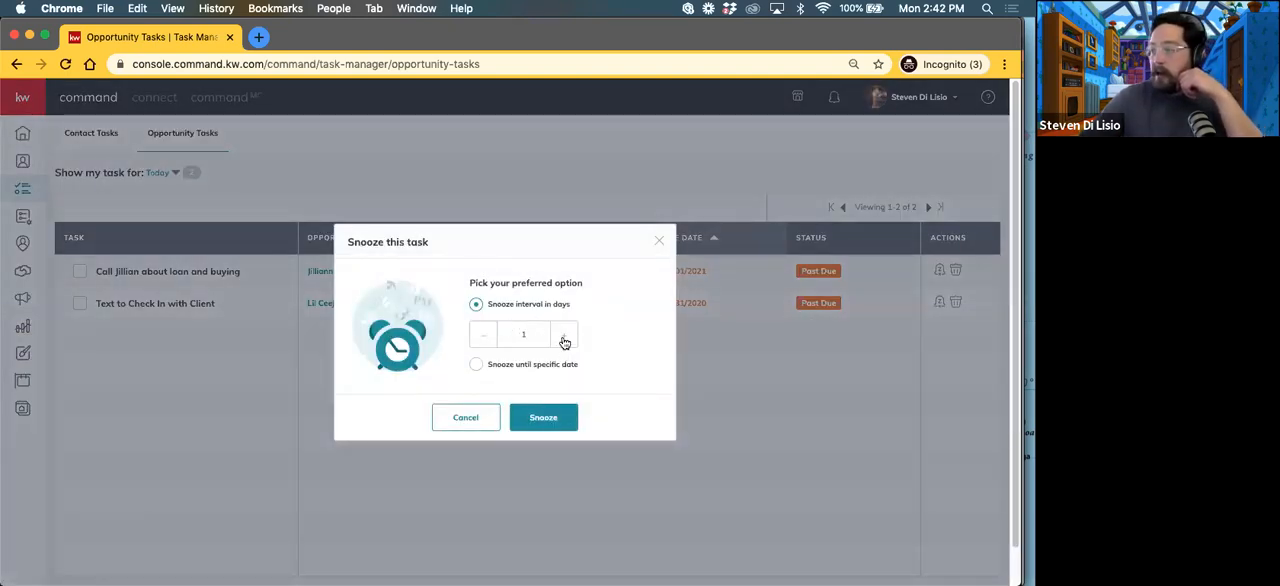
pyautogui.click(476, 364)
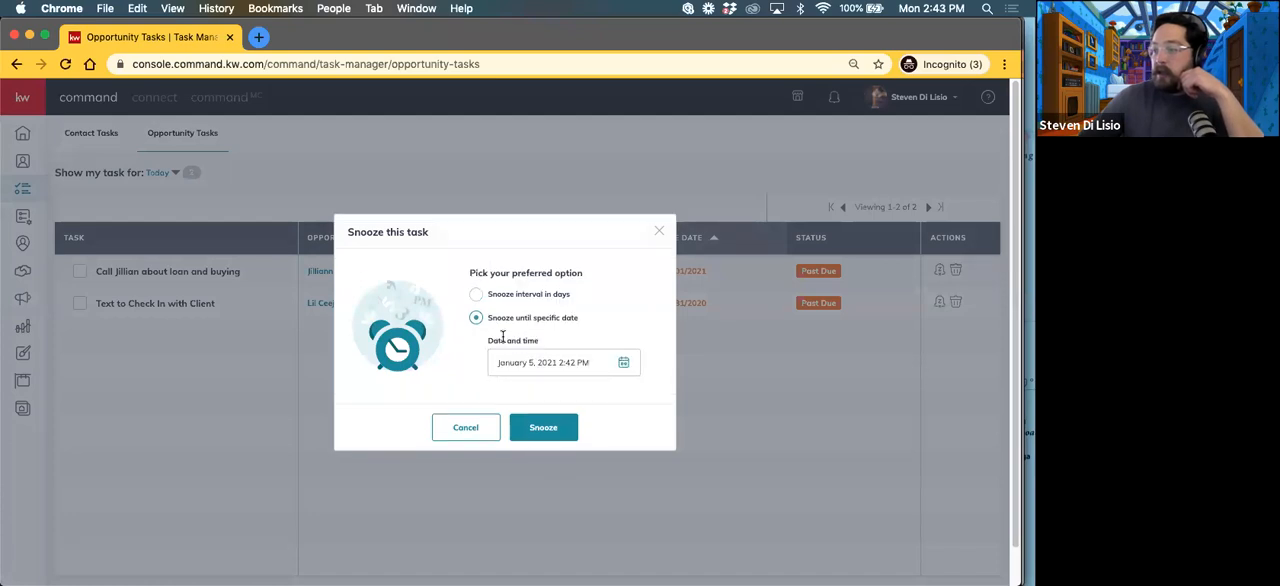
pyautogui.click(540, 429)
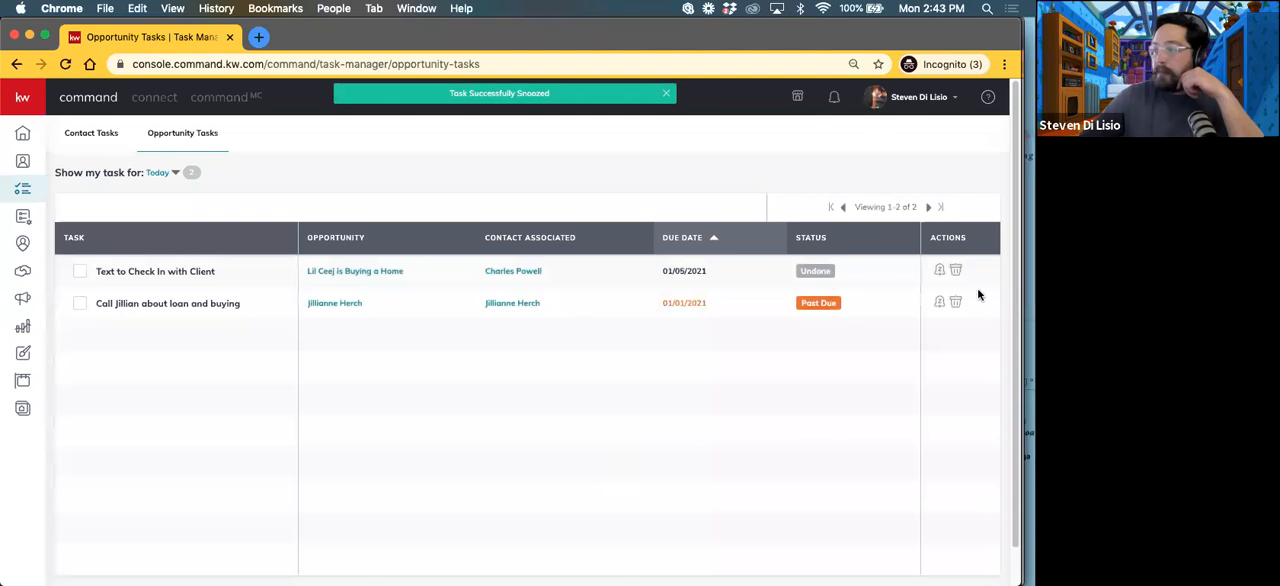
# Step: Snooze the past-due call task about the loan and buying by an interval of 1 day
pyautogui.click(939, 301)
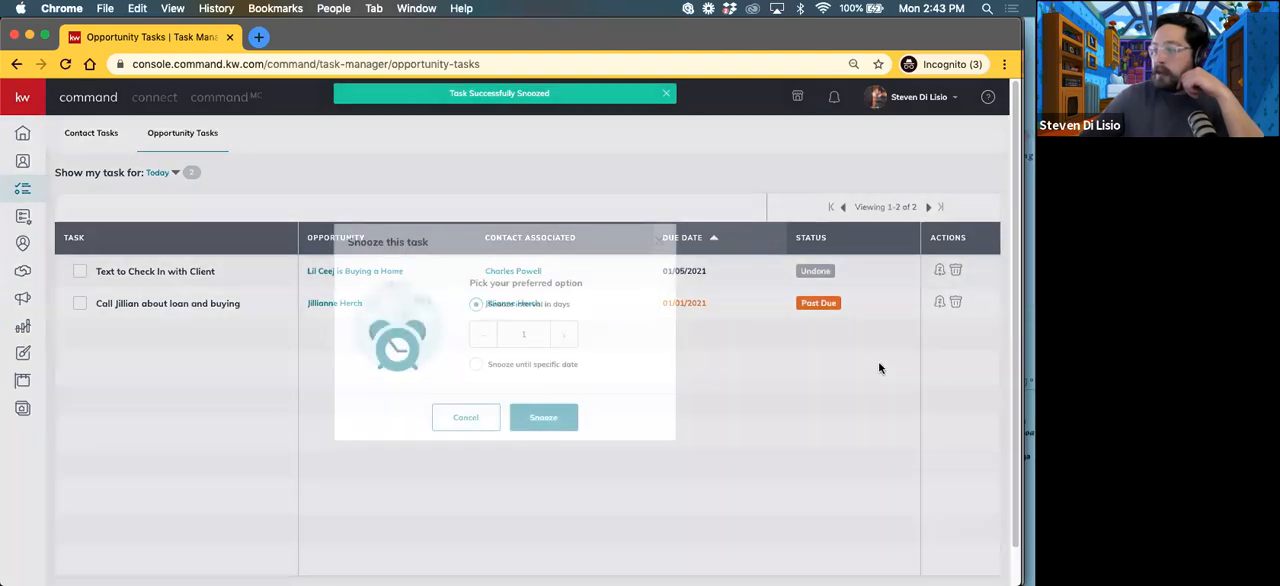
pyautogui.click(537, 425)
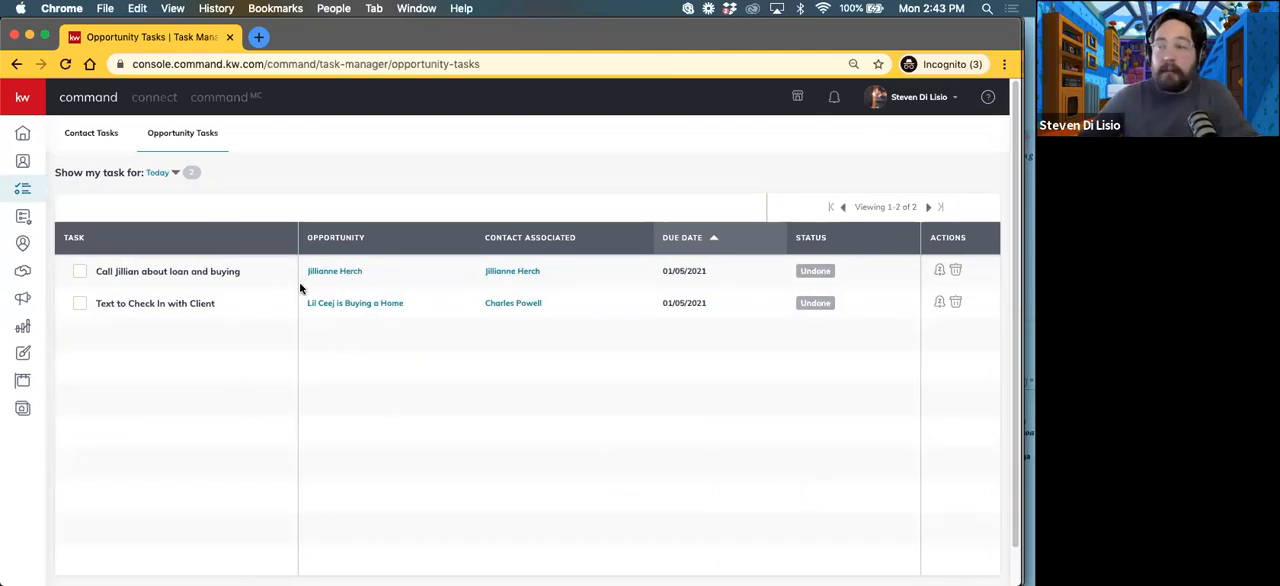
# Step: Filter the opportunity tasks by Next 7 Days, Past 30 Days and Next 30 Days in turn
pyautogui.click(158, 174)
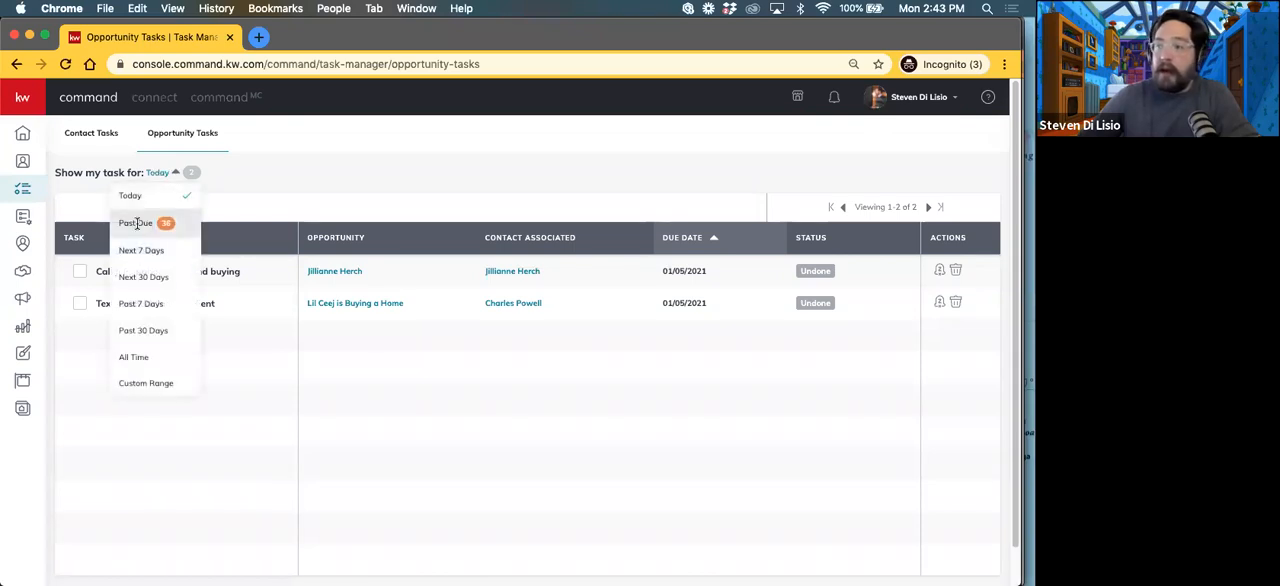
pyautogui.click(139, 250)
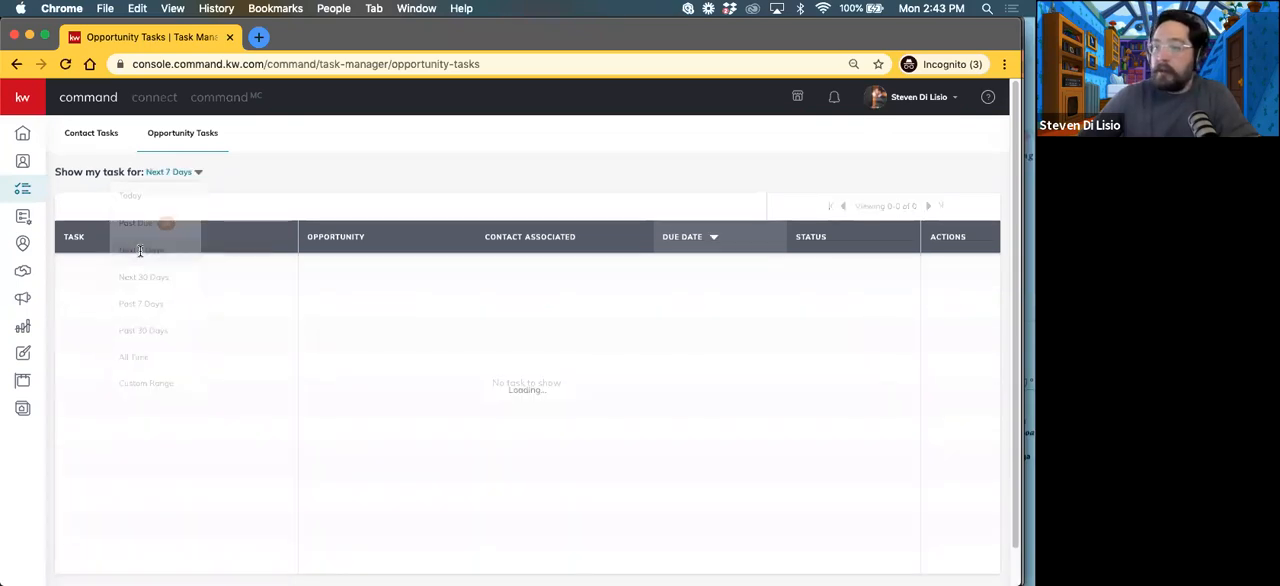
pyautogui.click(183, 174)
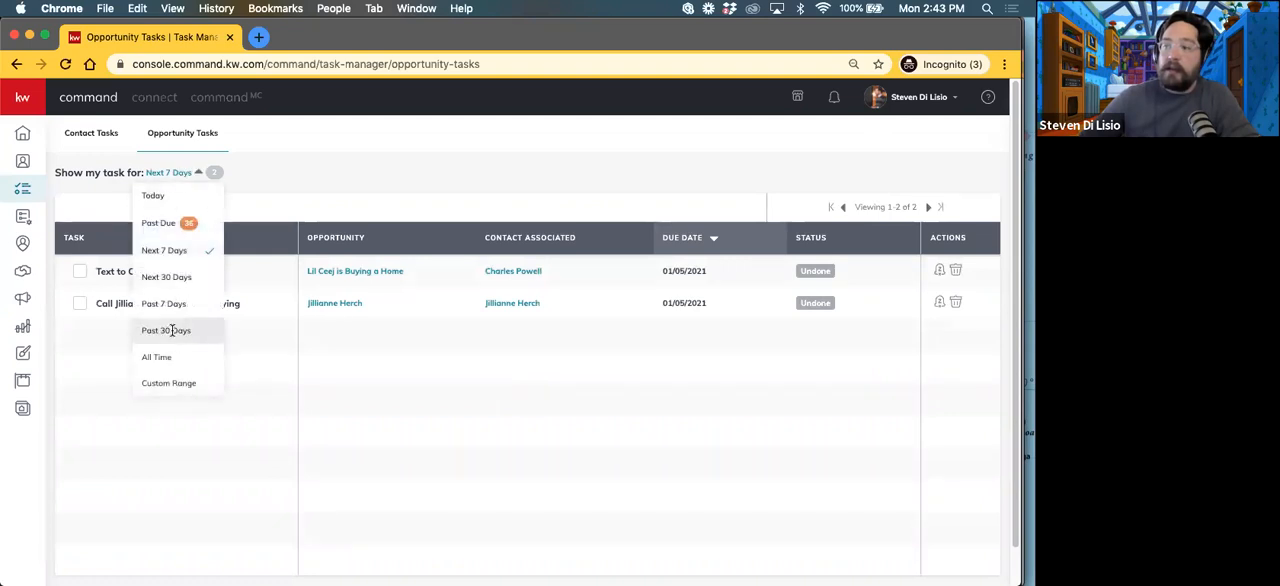
pyautogui.click(172, 332)
pyautogui.click(169, 170)
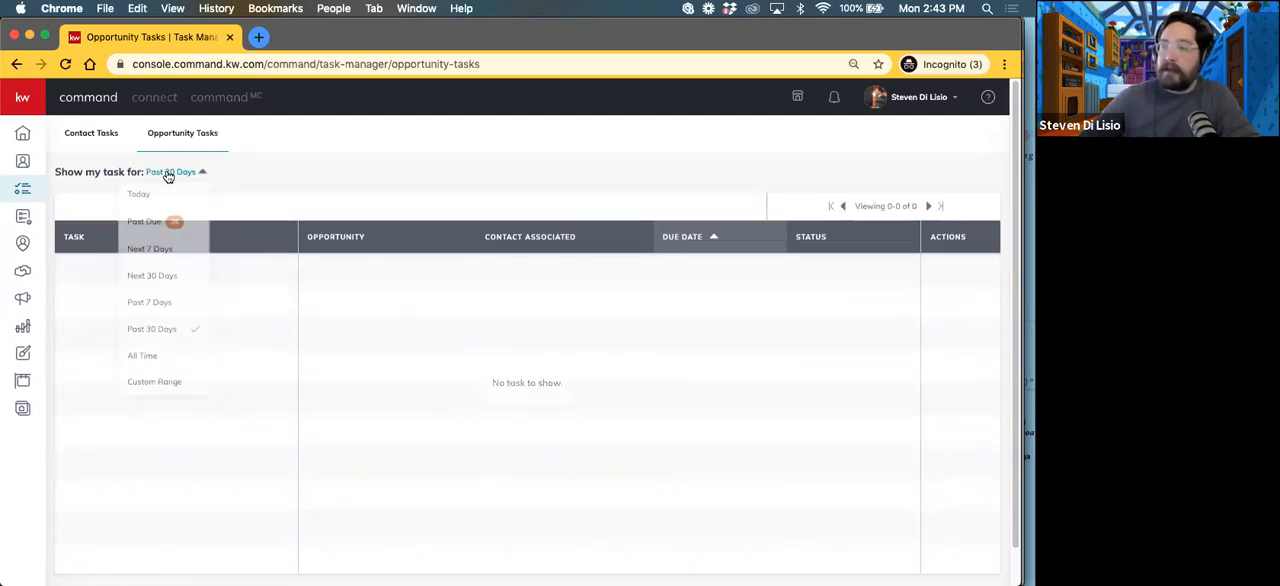
pyautogui.click(162, 274)
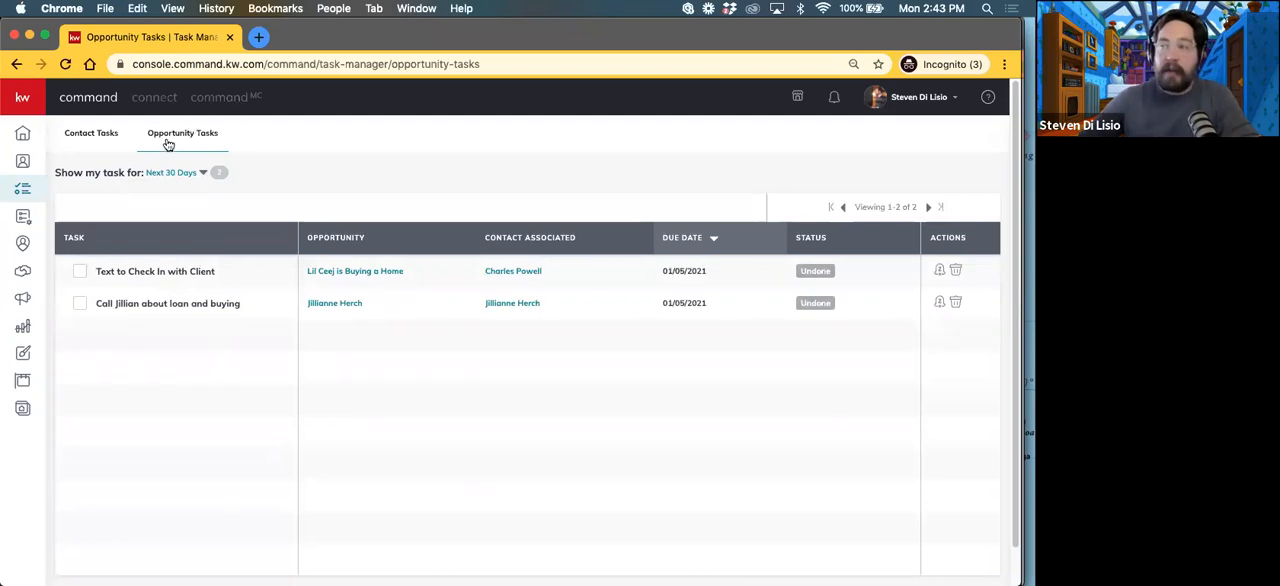
# Step: Compare the contact tasks and opportunity tasks lists, and check the combined task list on the home dashboard
pyautogui.click(88, 139)
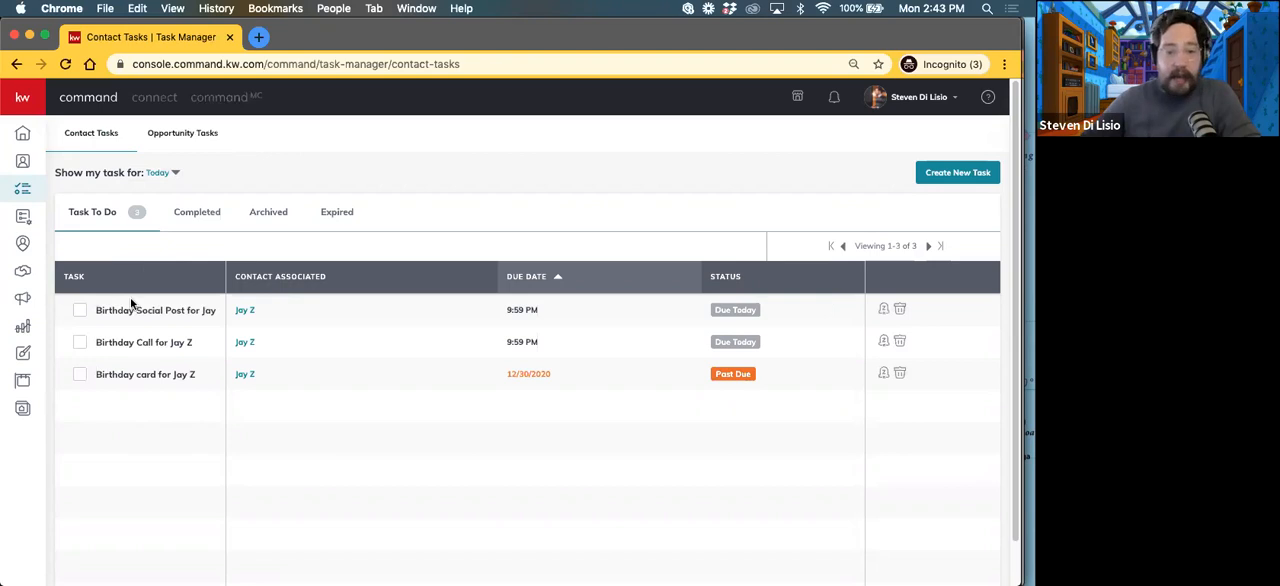
pyautogui.click(209, 139)
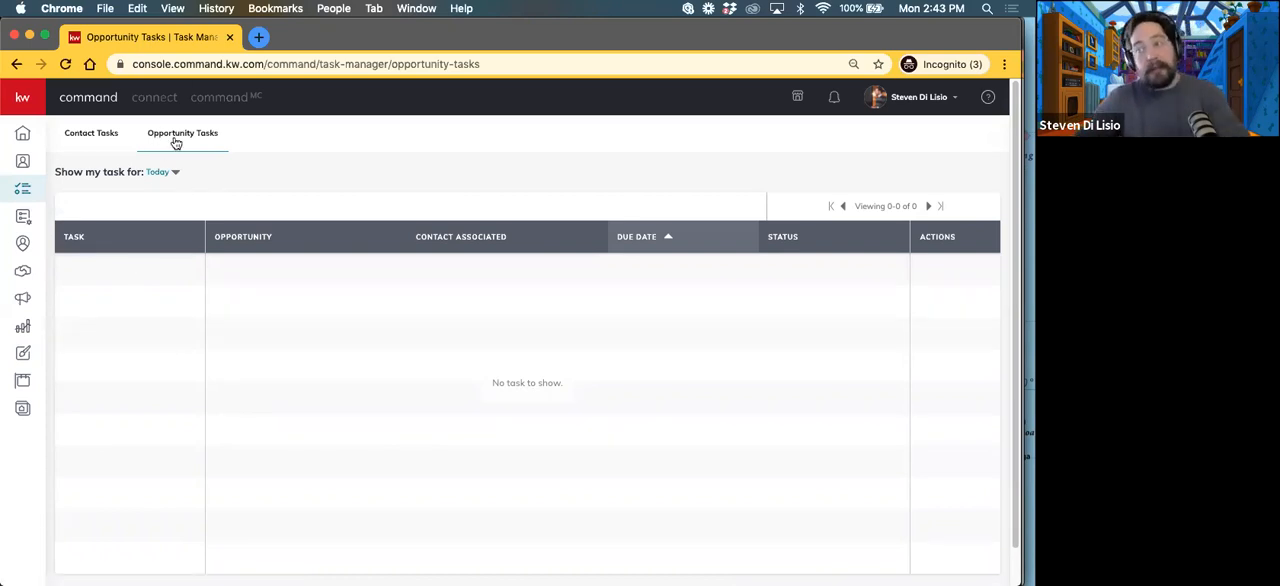
pyautogui.click(22, 133)
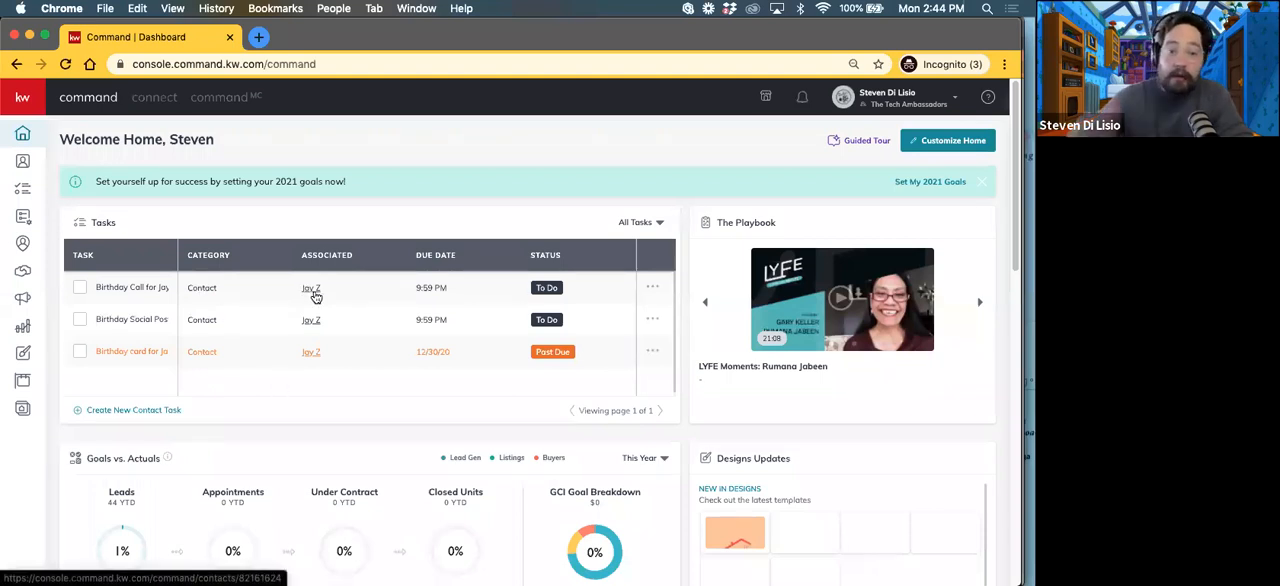
pyautogui.moveTo(391, 372)
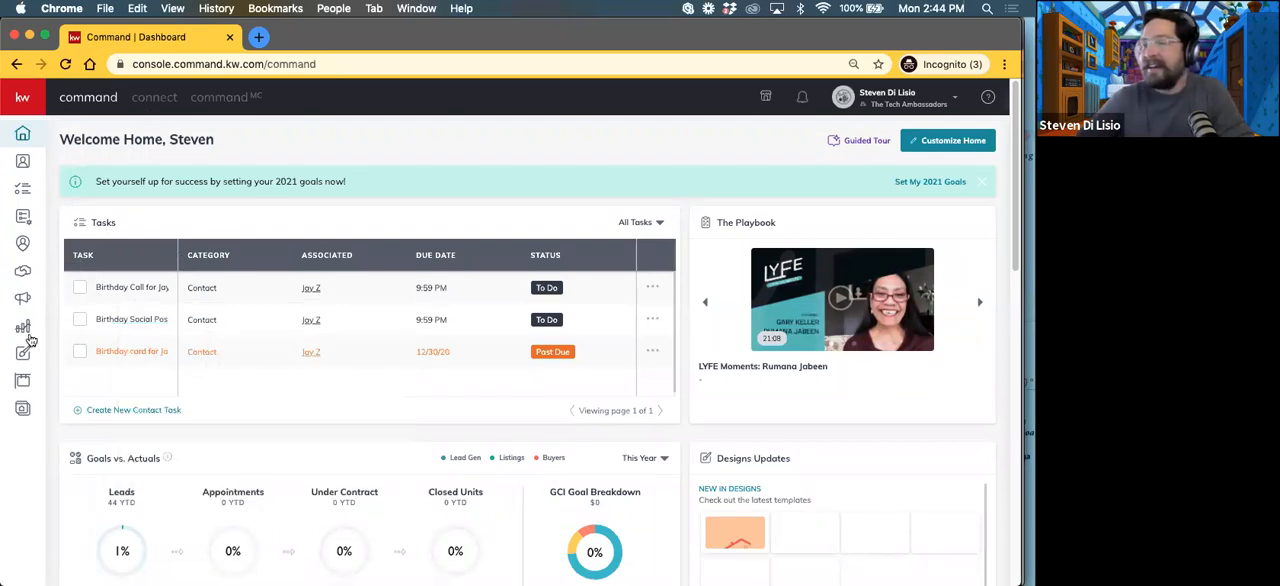
# Step: Open the listing in the Hot stage of the team's Cultivate pipeline and examine its details
pyautogui.click(22, 270)
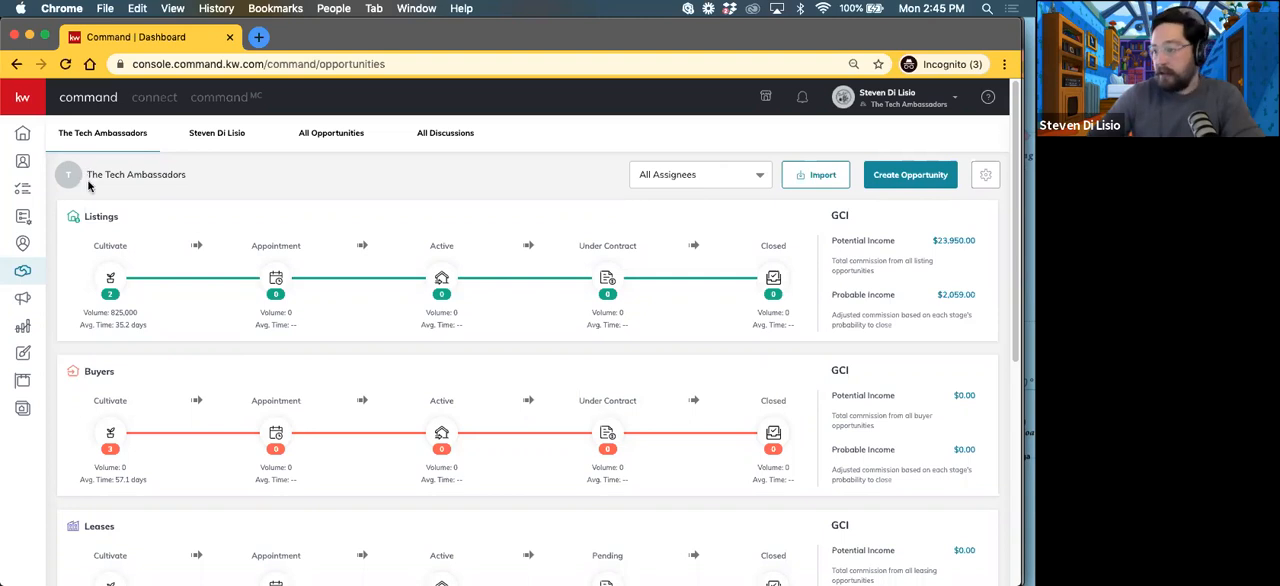
pyautogui.click(110, 279)
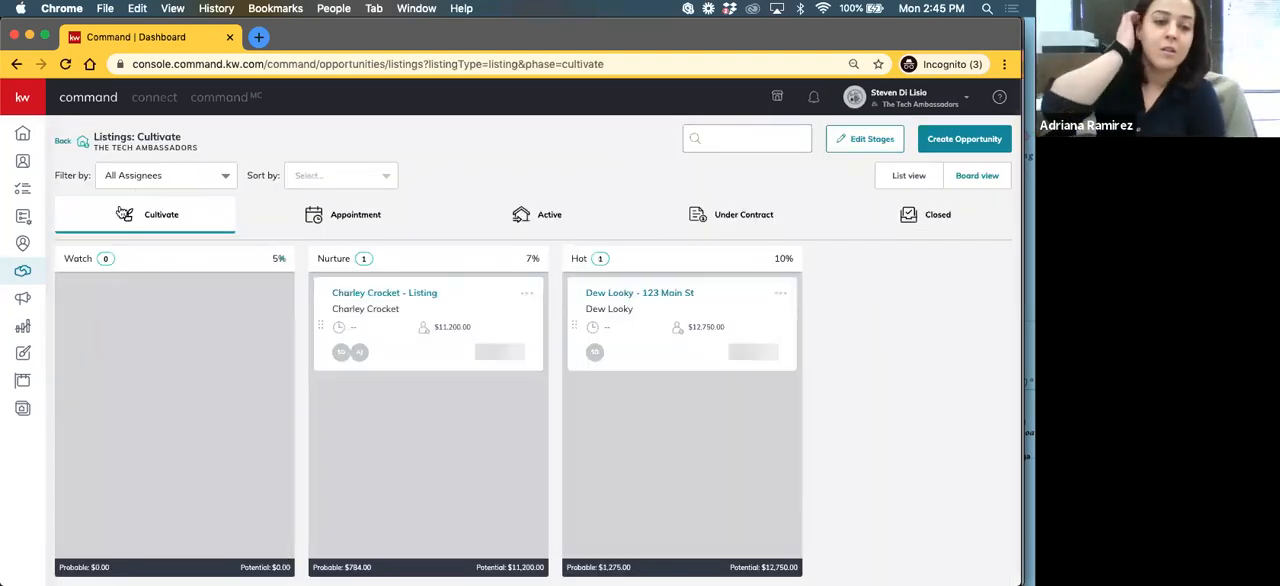
pyautogui.click(677, 298)
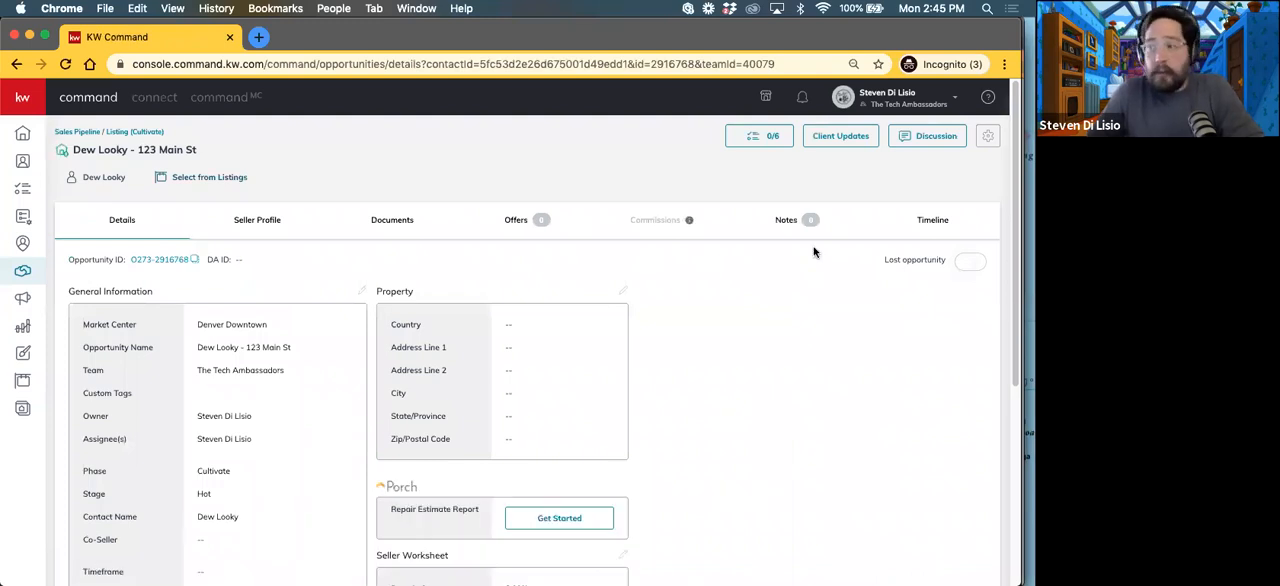
pyautogui.scroll(-5, 329, 357)
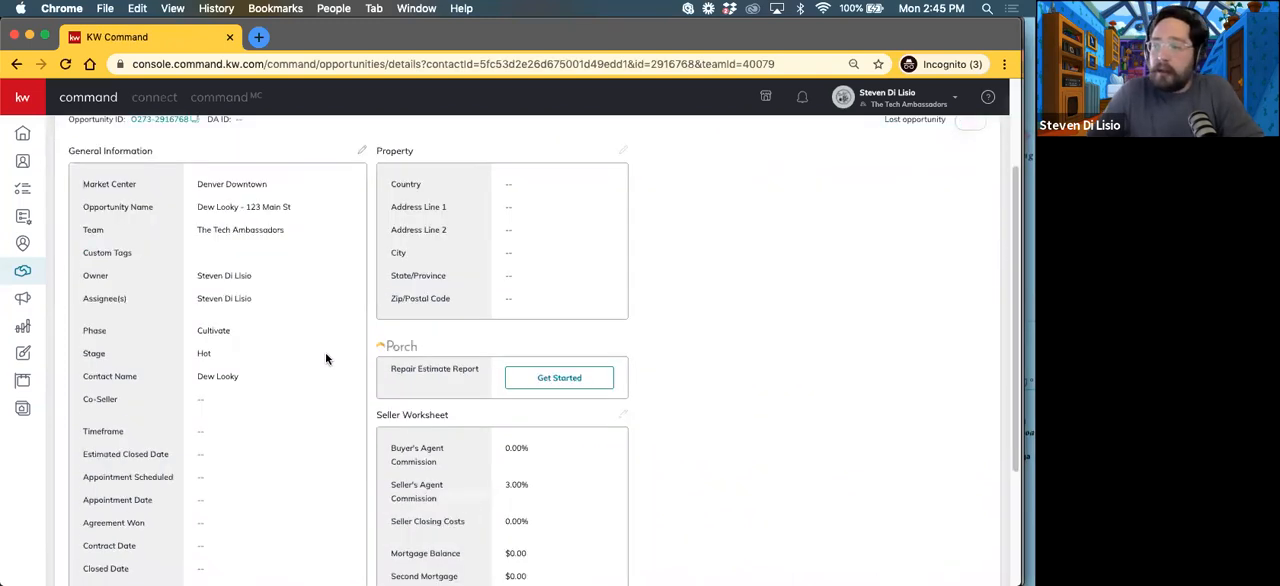
pyautogui.scroll(5, 329, 389)
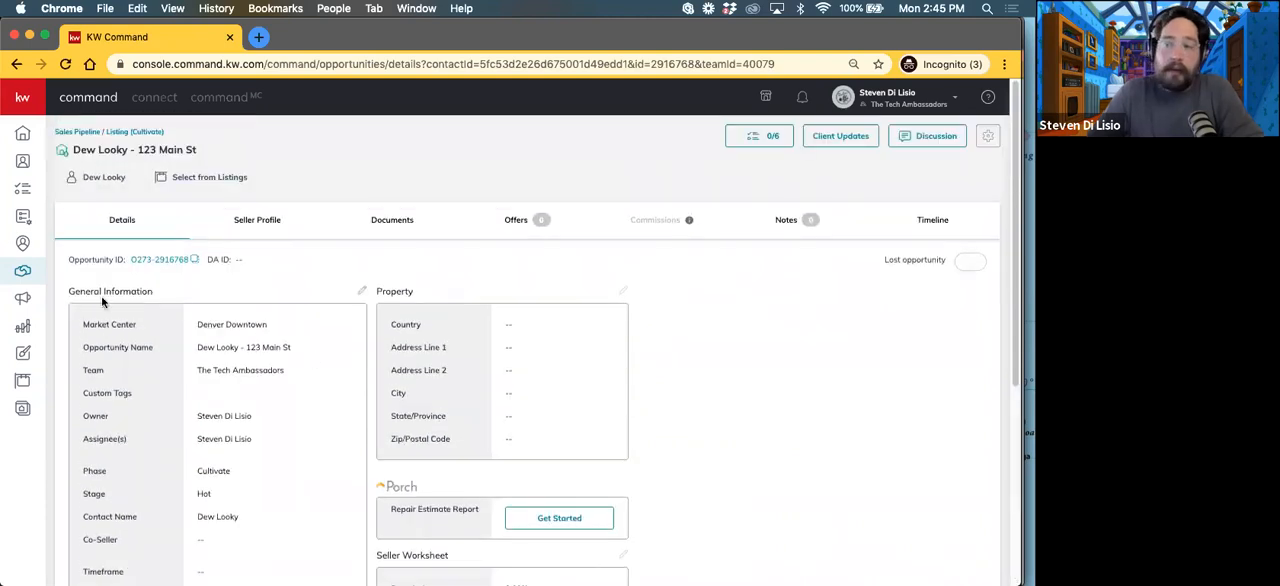
pyautogui.moveTo(64, 293)
pyautogui.mouseDown()
pyautogui.moveTo(148, 288)
pyautogui.moveTo(57, 289)
pyautogui.mouseUp()
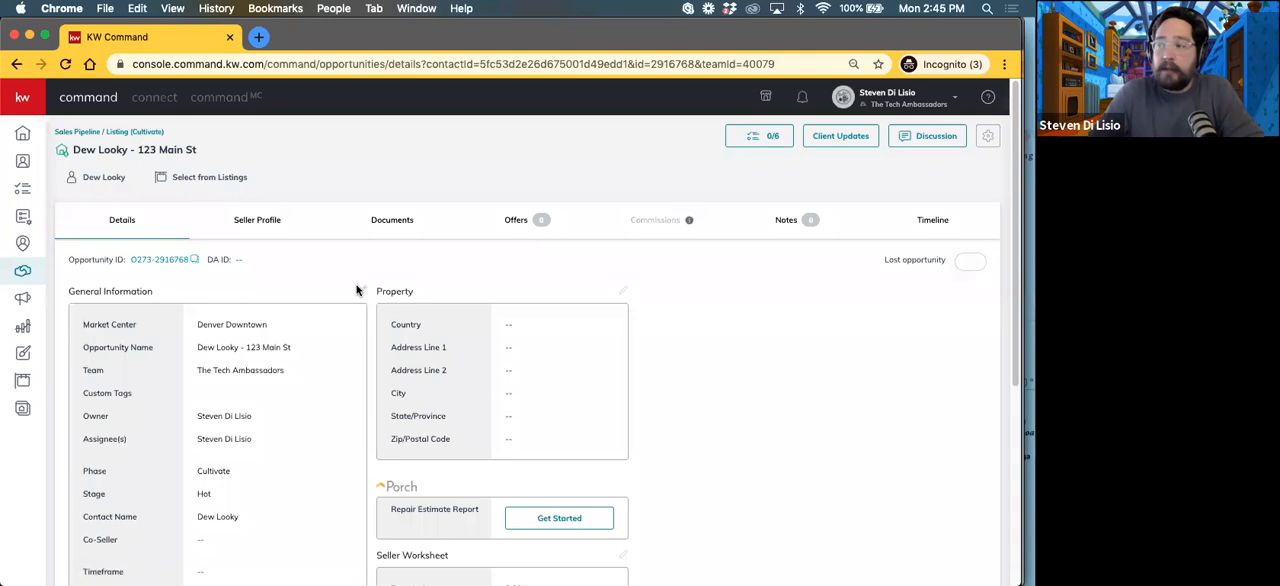
# Step: In the listing's general information, set Appointment Scheduled to 1/4/2021 and Appointment Date to 1/8/2021
pyautogui.click(361, 291)
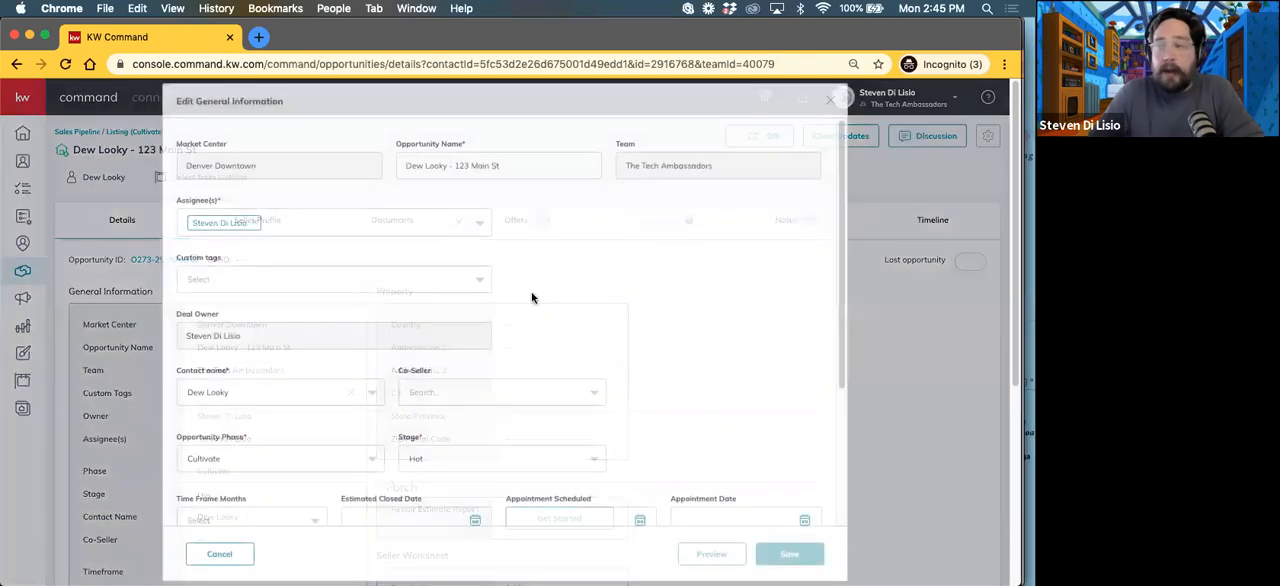
pyautogui.scroll(-2, 546, 328)
pyautogui.scroll(-2, 546, 328)
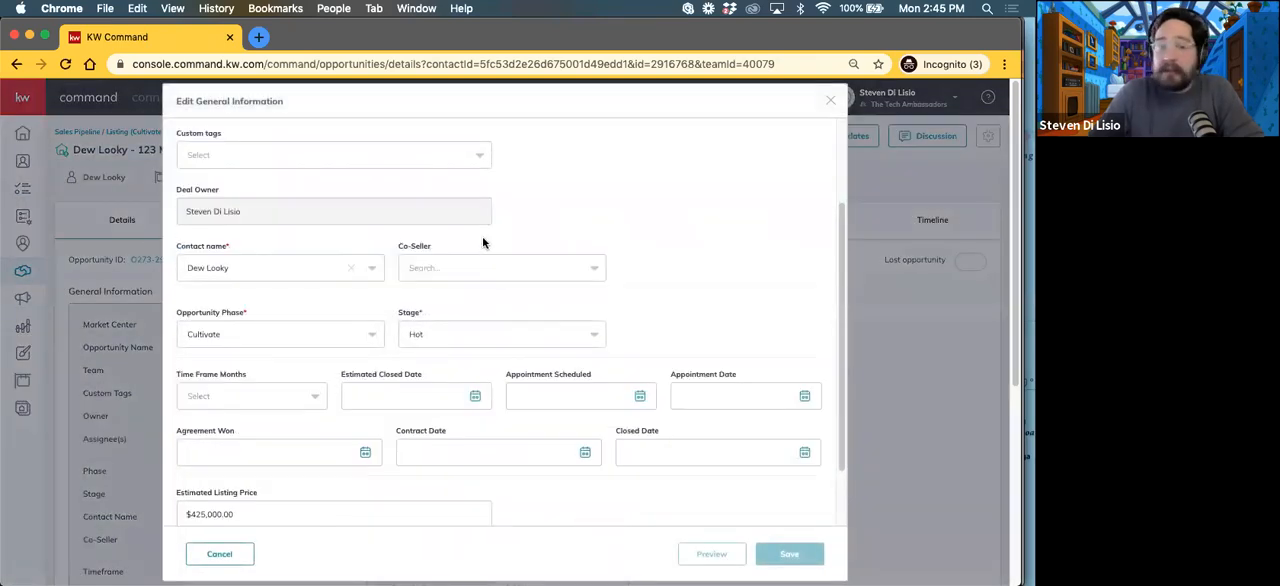
pyautogui.scroll(-2, 220, 371)
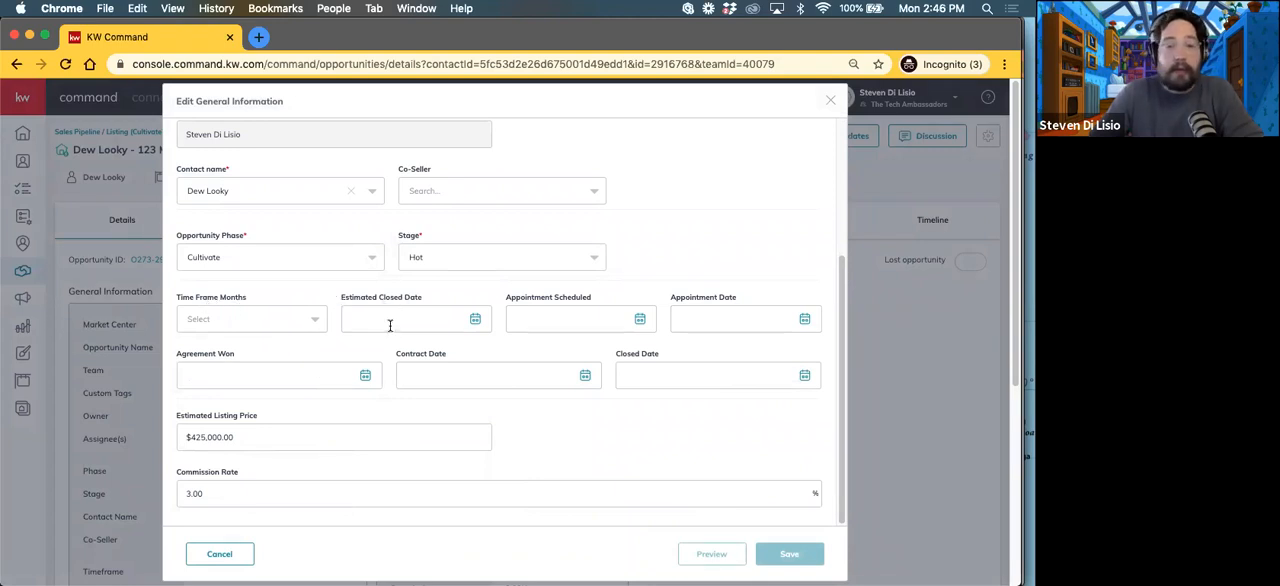
pyautogui.click(566, 318)
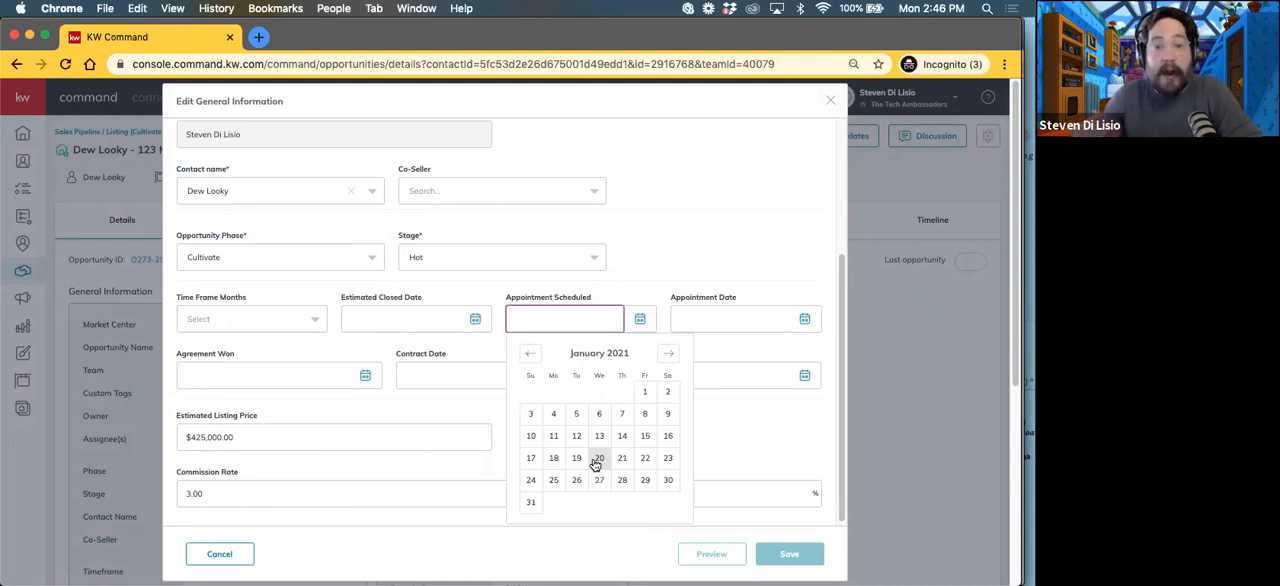
pyautogui.click(553, 424)
pyautogui.click(712, 316)
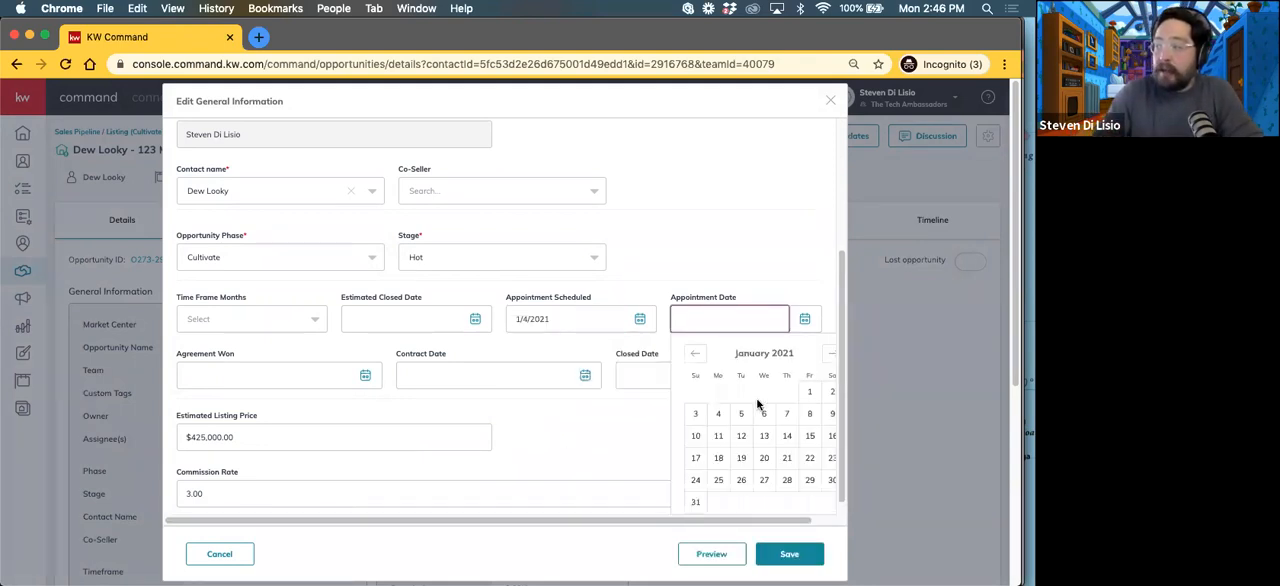
pyautogui.click(809, 413)
# Step: Set the listing's Agreement Won date to 1/8/2021 and its Contract Date to 1/9/2021
pyautogui.click(234, 376)
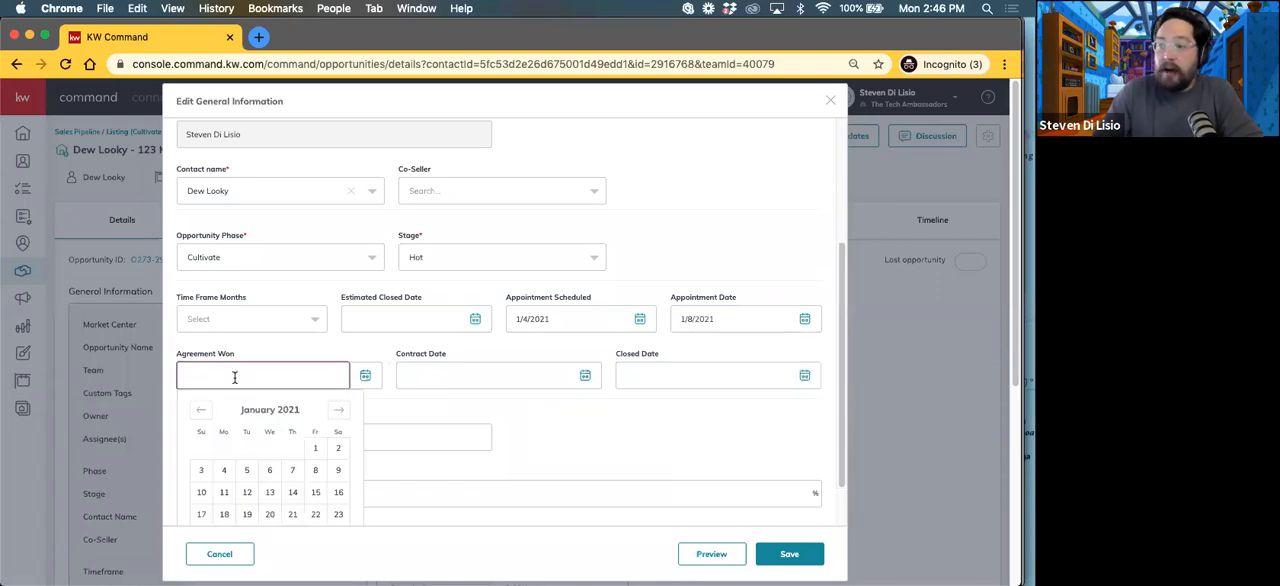
pyautogui.click(341, 471)
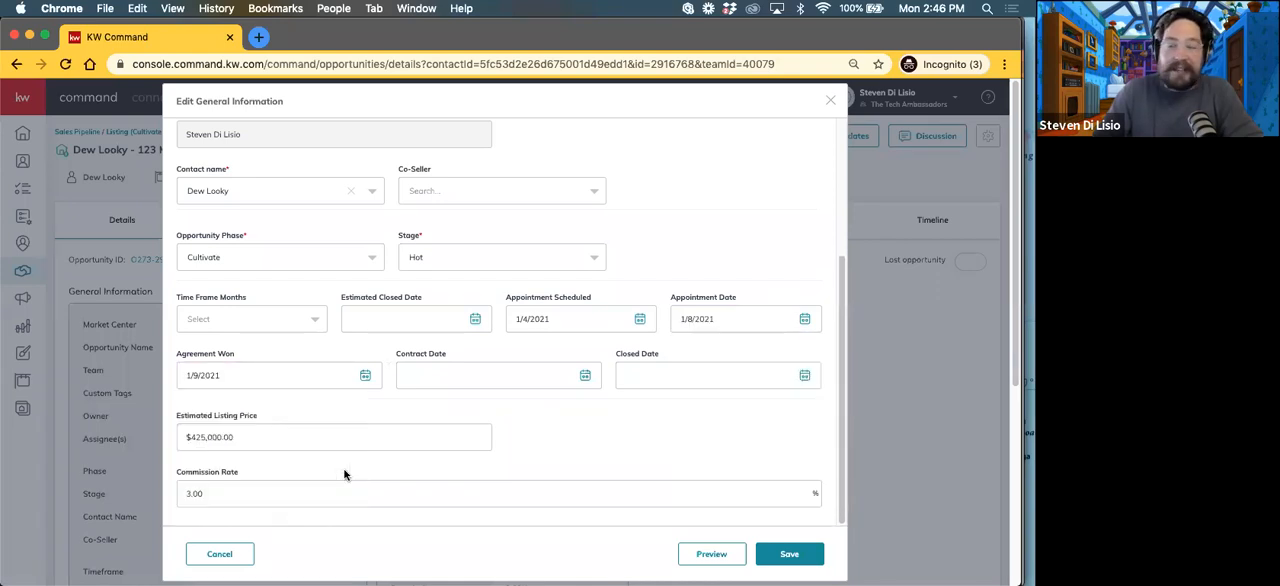
pyautogui.click(466, 373)
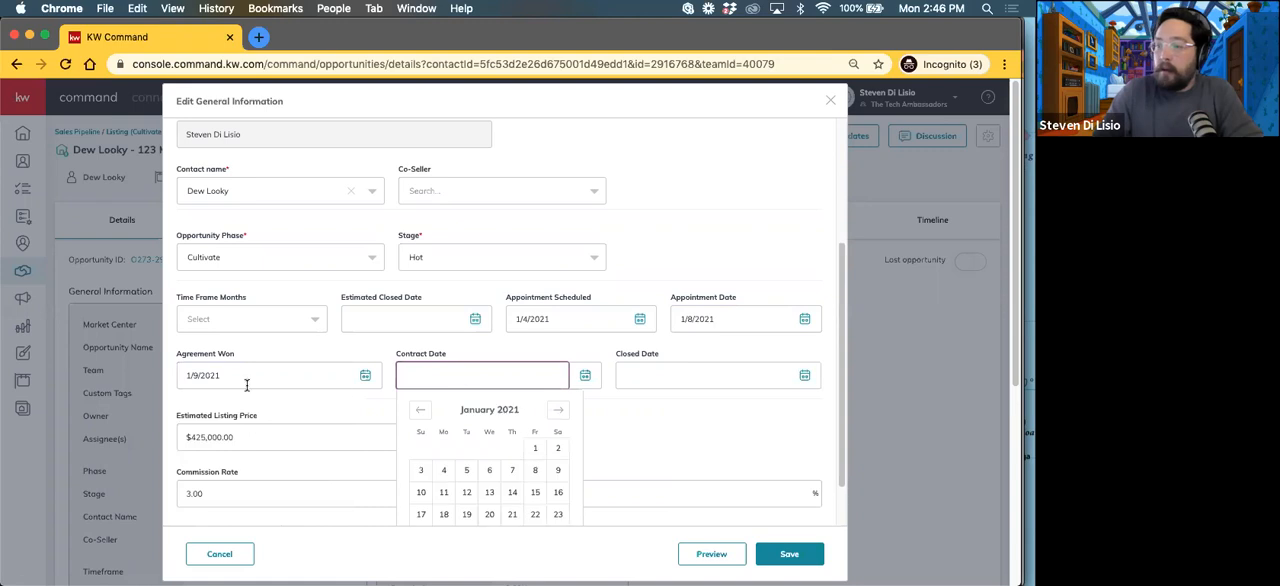
pyautogui.click(246, 376)
pyautogui.click(315, 470)
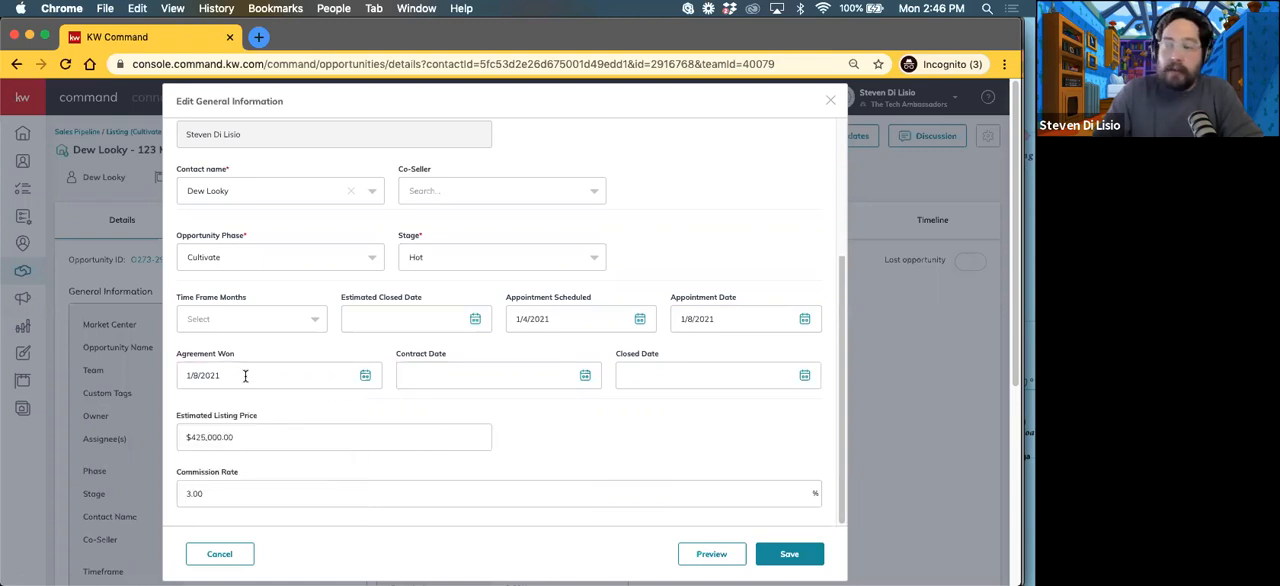
pyautogui.click(457, 375)
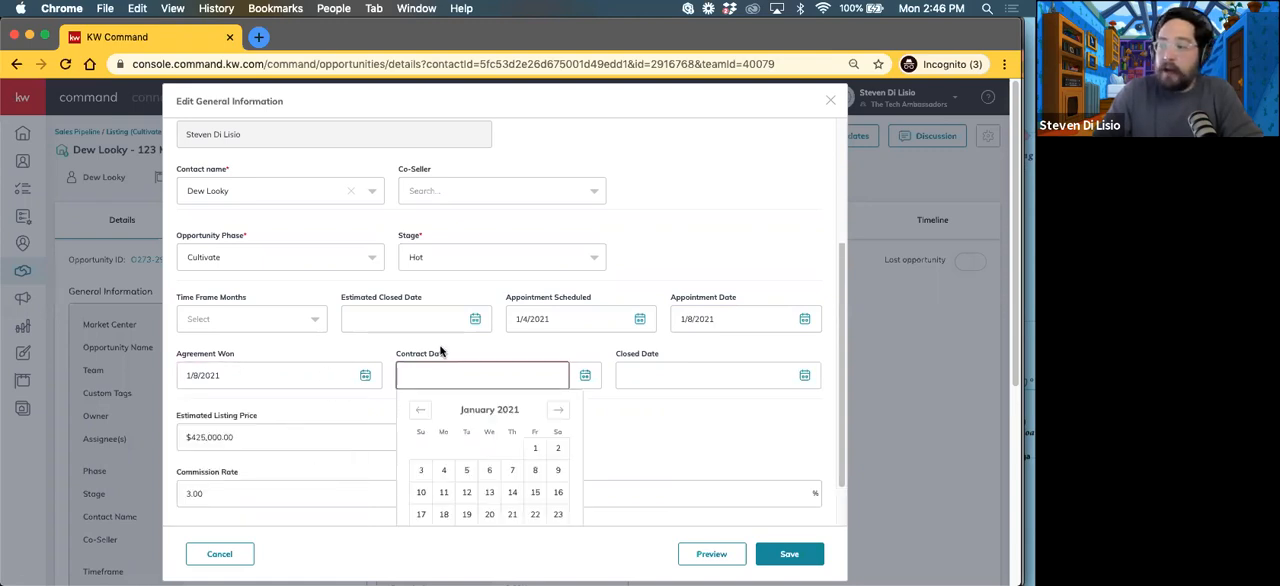
pyautogui.click(558, 476)
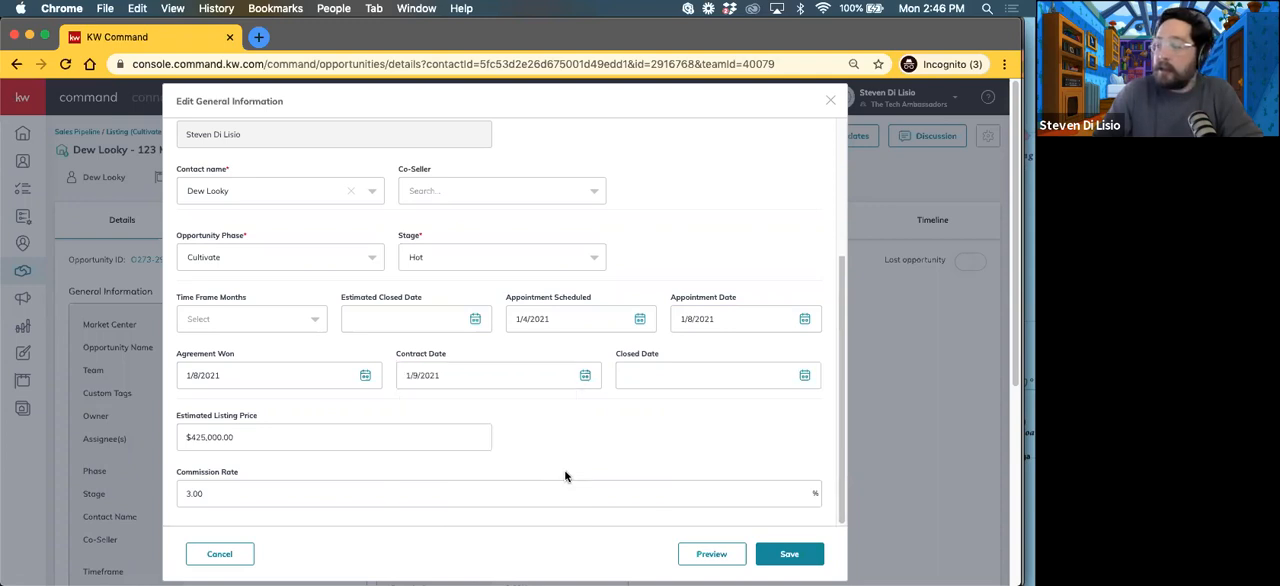
# Step: Examine the Agreement Won, Contract Date and Closed Date fields of the listing without changing them
pyautogui.click(649, 375)
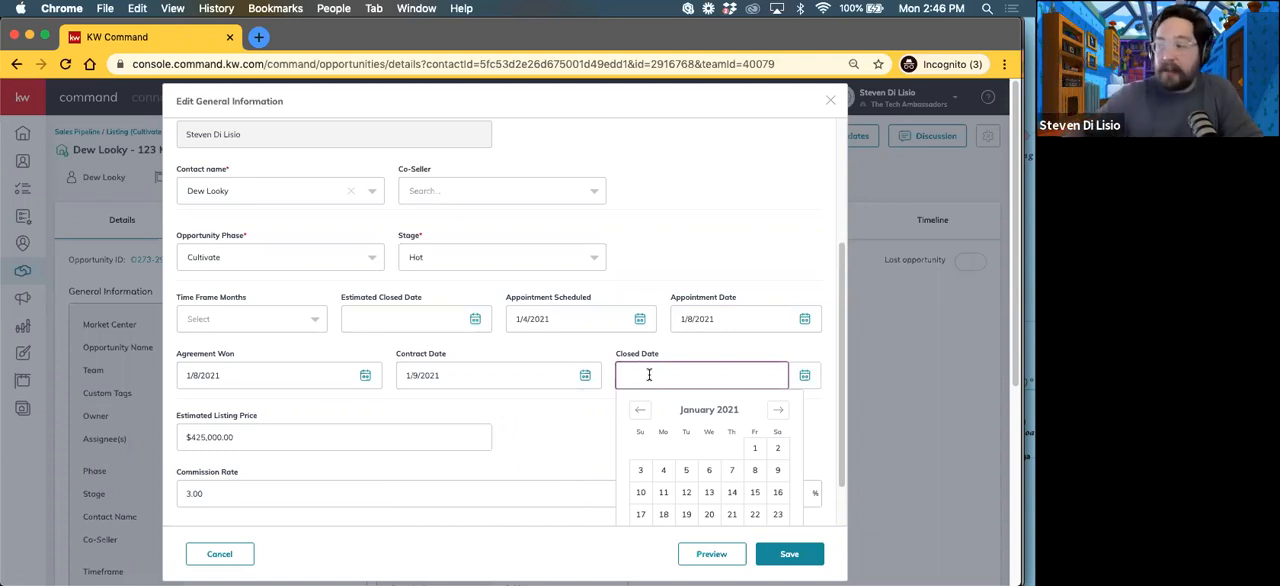
pyautogui.click(578, 431)
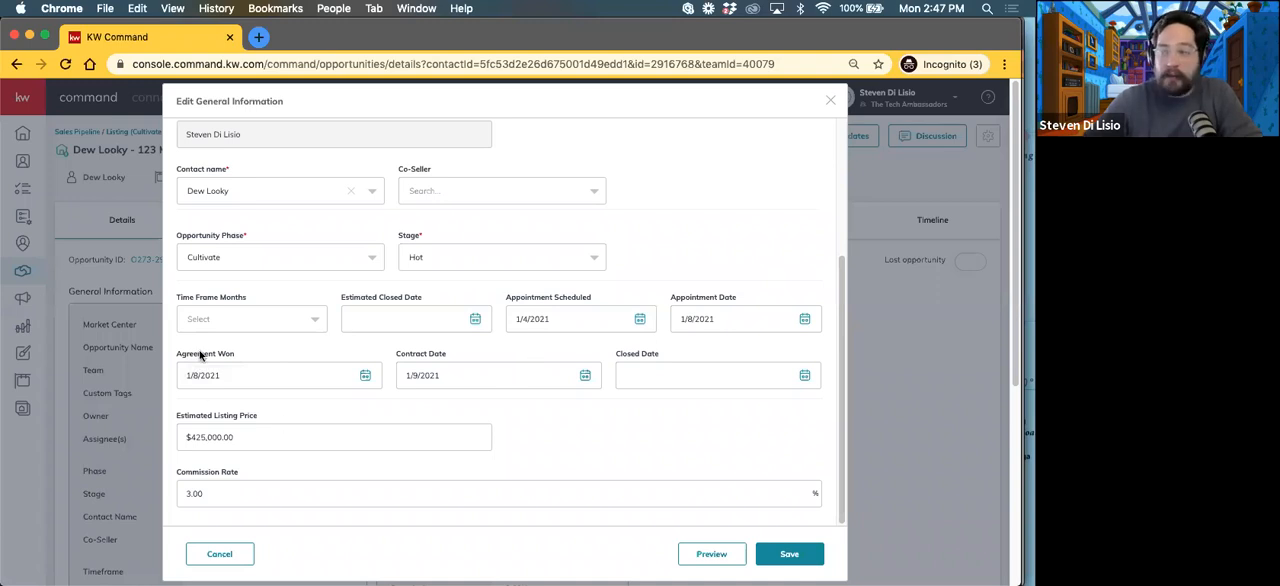
pyautogui.click(193, 375)
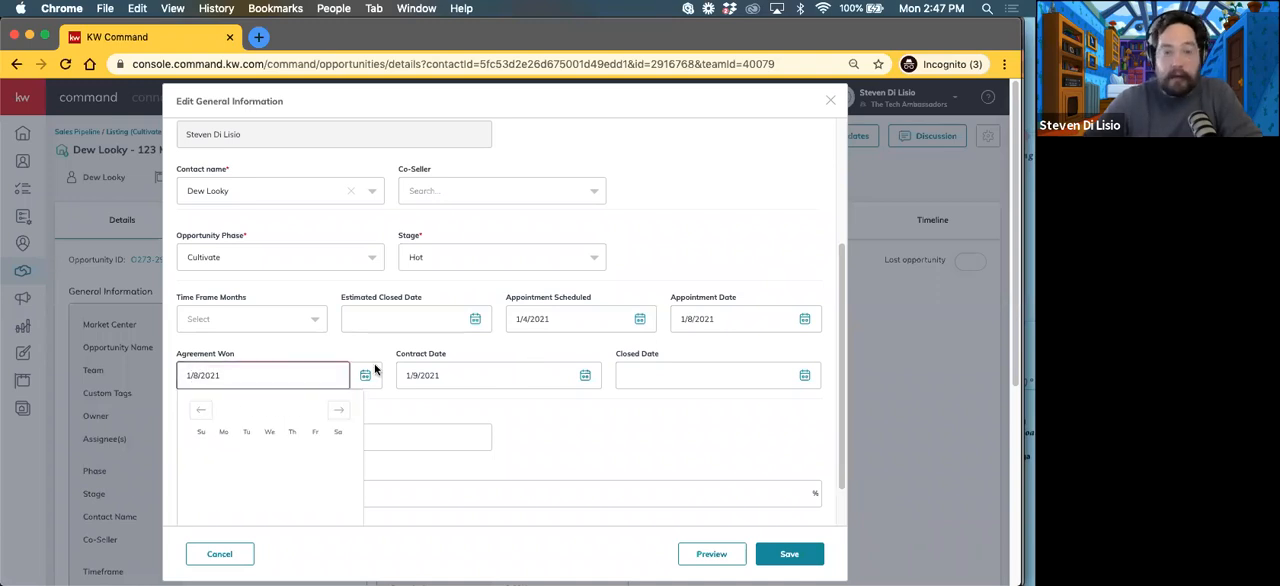
pyautogui.click(434, 374)
pyautogui.doubleClick(427, 375)
pyautogui.tripleClick(219, 375)
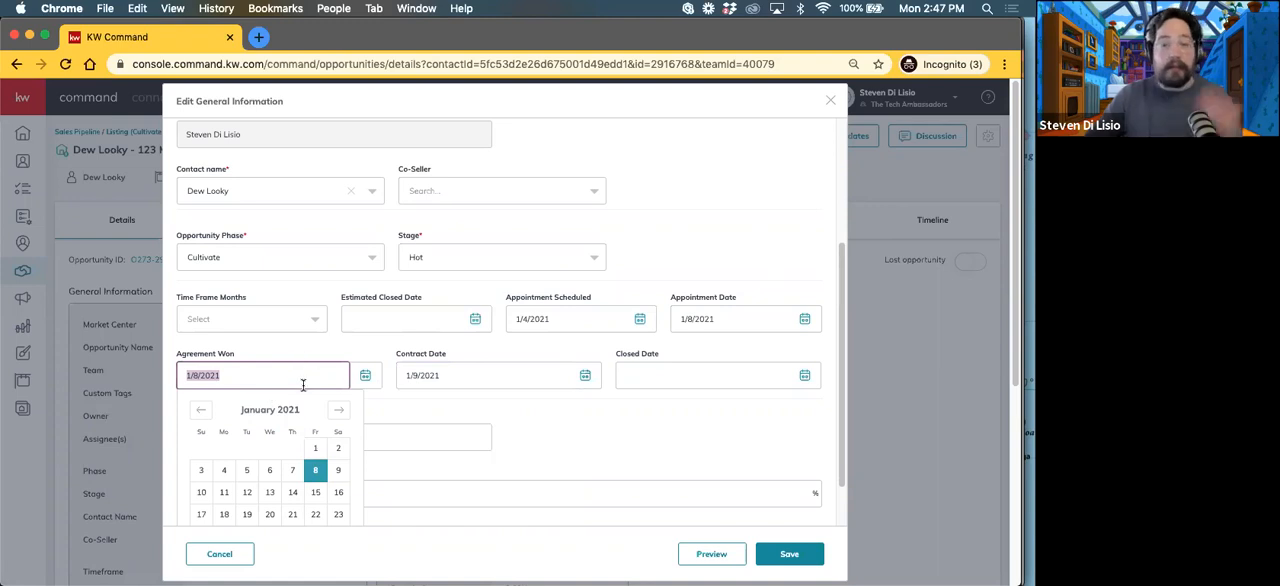
pyautogui.click(636, 373)
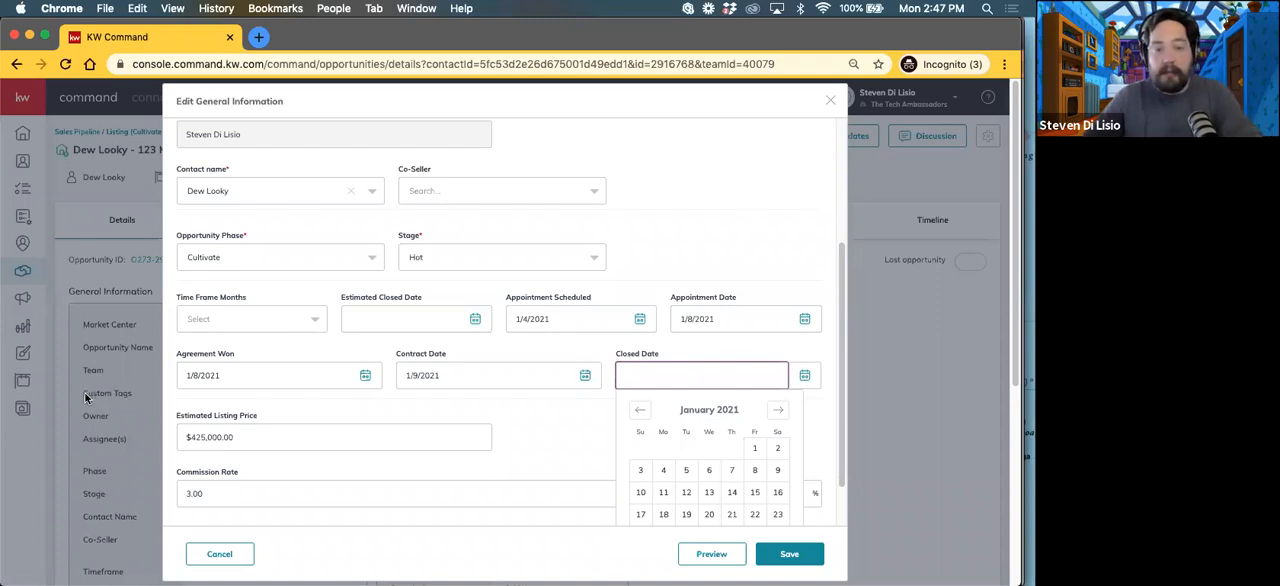
pyautogui.click(485, 414)
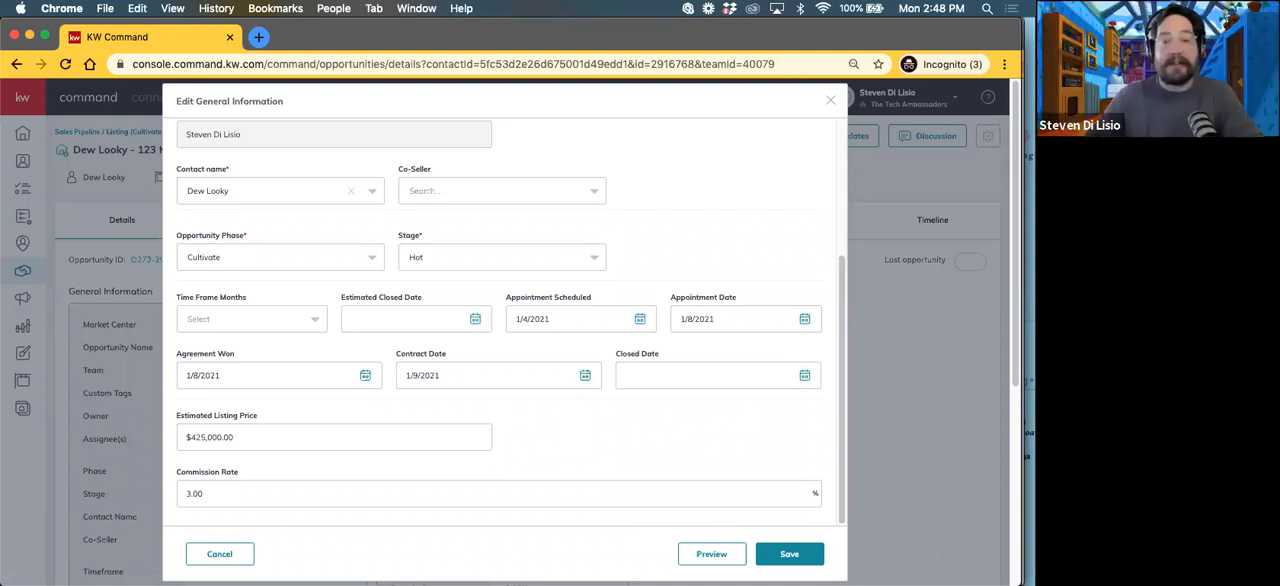
# Step: Discard the date edits and close the listing's general information form without saving
pyautogui.scroll(-5, 600, 505)
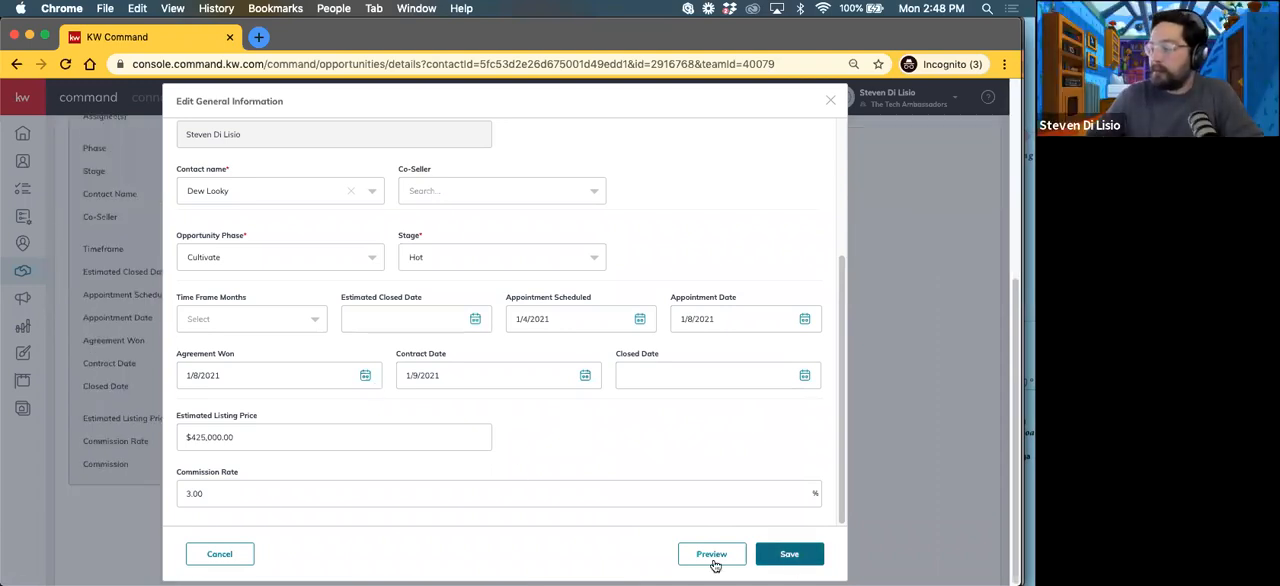
pyautogui.scroll(1, 294, 375)
pyautogui.scroll(3, 296, 390)
pyautogui.scroll(-5, 300, 390)
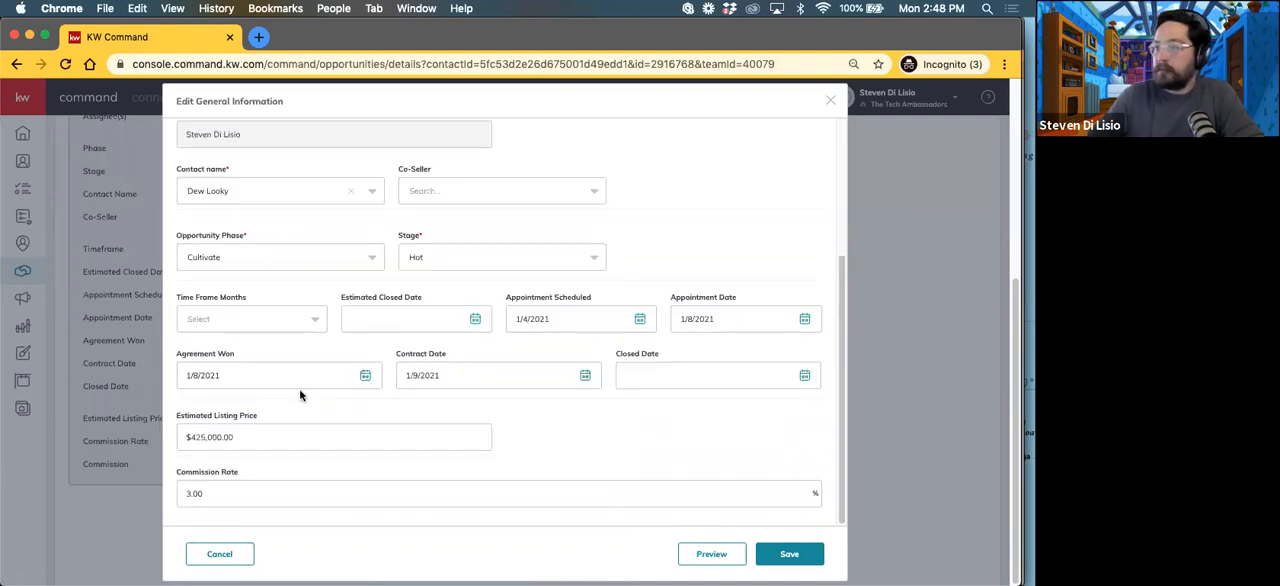
pyautogui.click(216, 556)
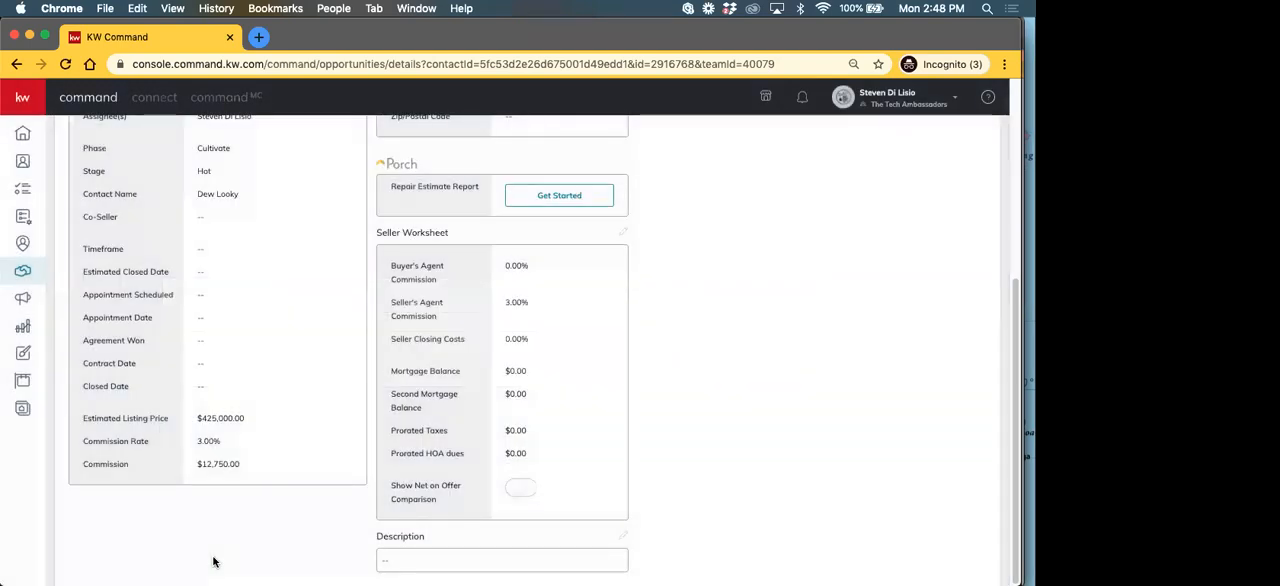
# Step: Return from the listing's details to the sales pipeline and show the listings in the Cultivate phase
pyautogui.scroll(5, 270, 396)
pyautogui.scroll(-5, 270, 396)
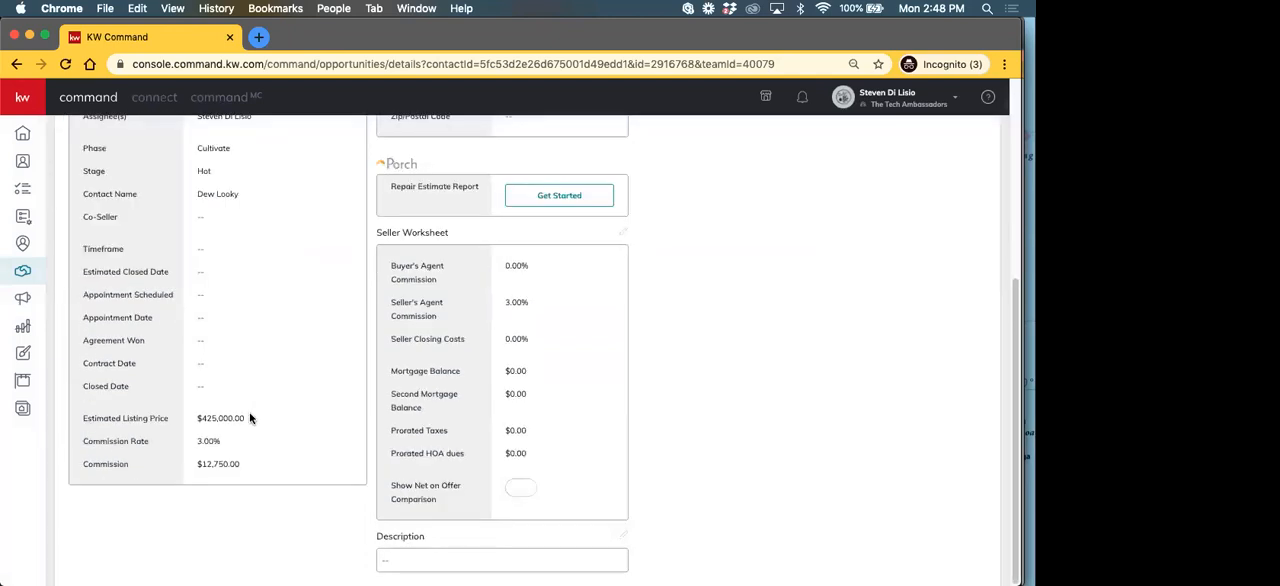
pyautogui.scroll(5, 180, 378)
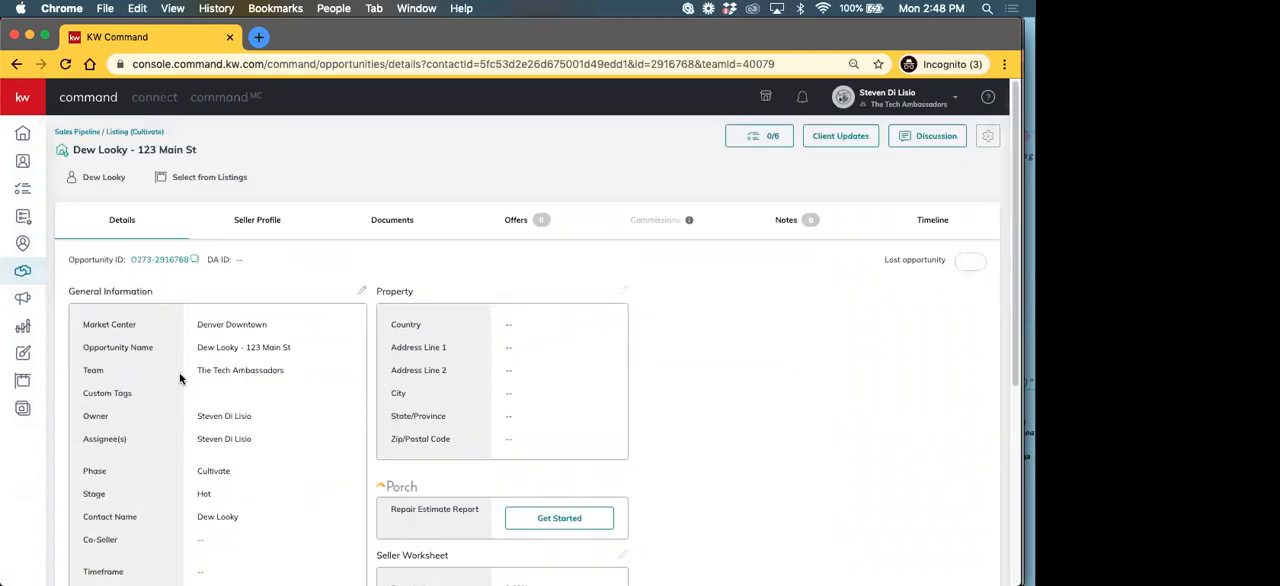
pyautogui.click(81, 137)
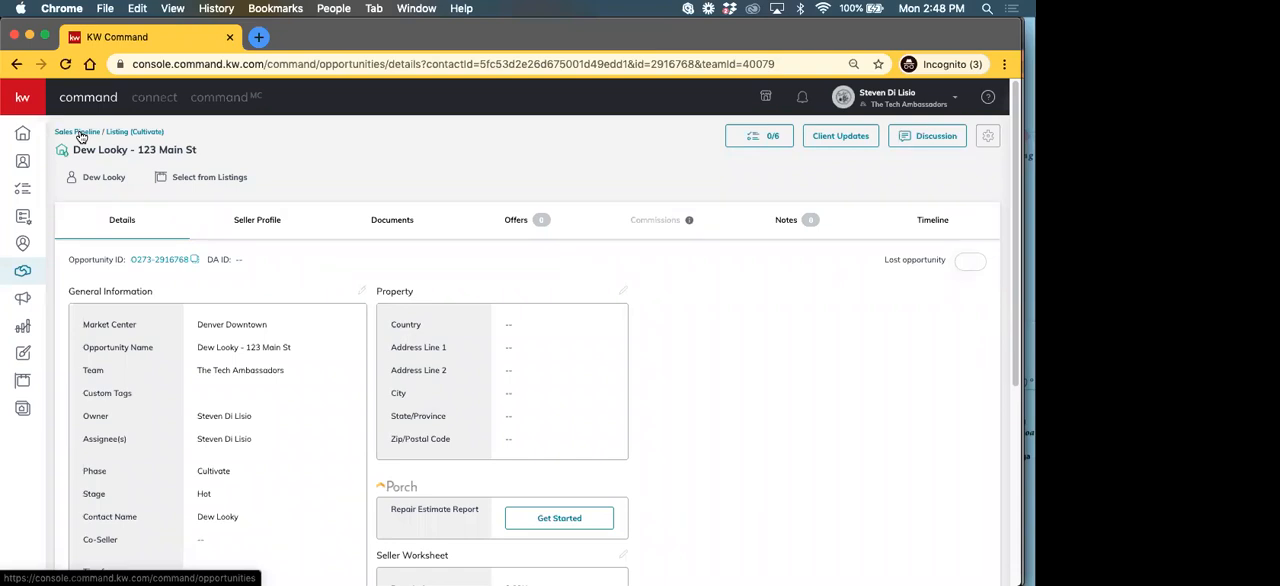
pyautogui.click(78, 132)
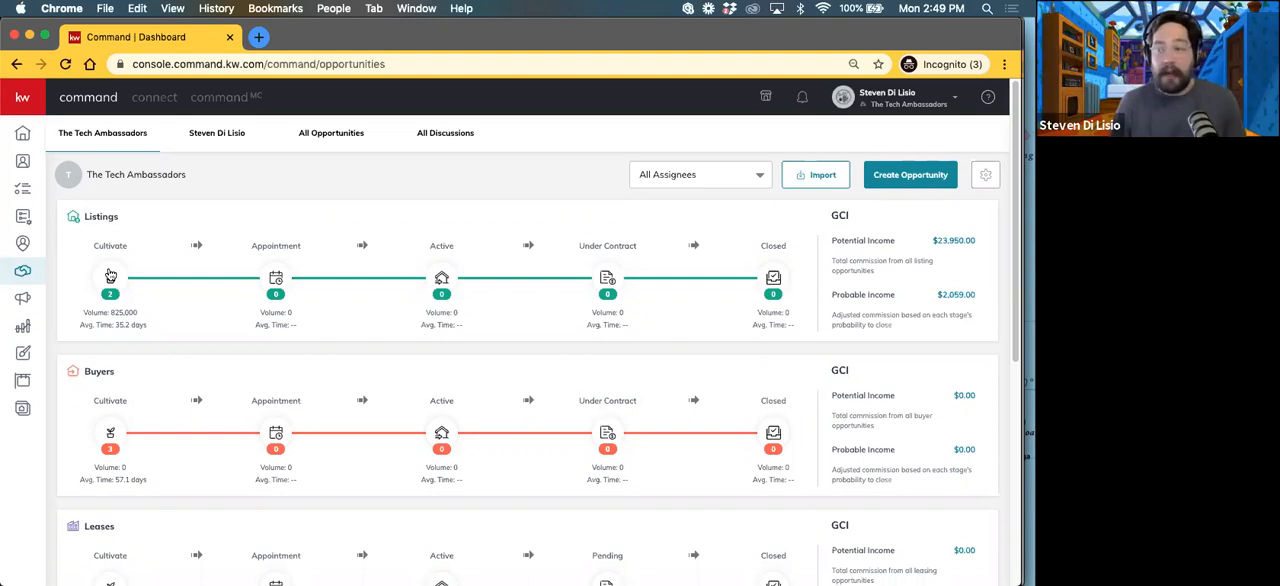
pyautogui.click(110, 276)
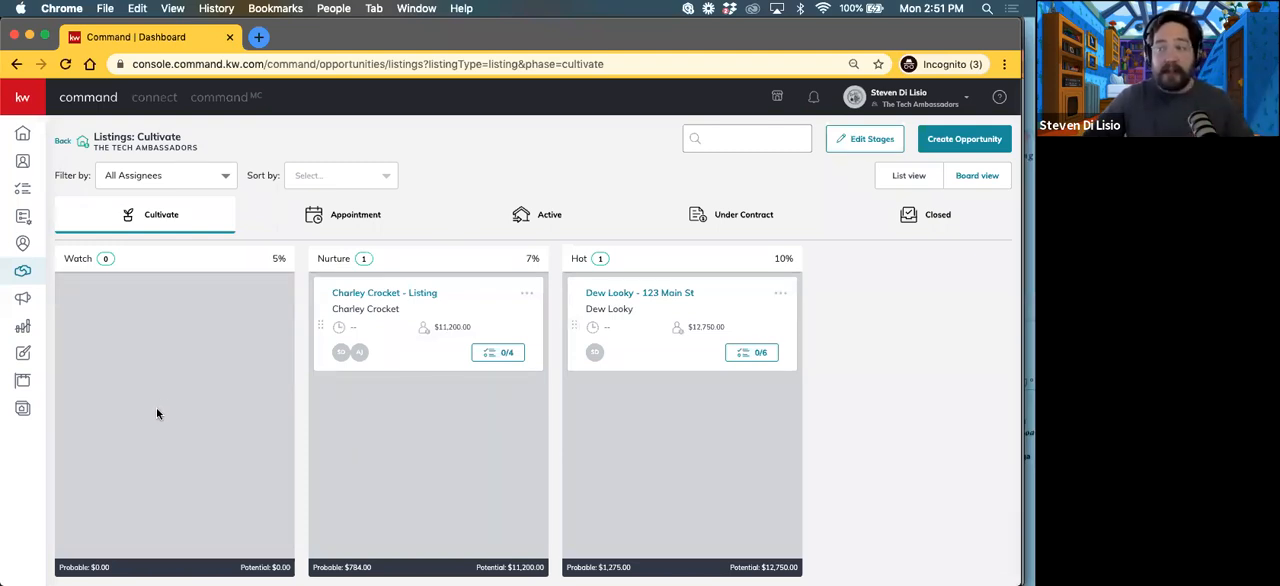
# Step: Open the listing in the Hot stage and view the SmartPlans of its linked contact
pyautogui.click(660, 300)
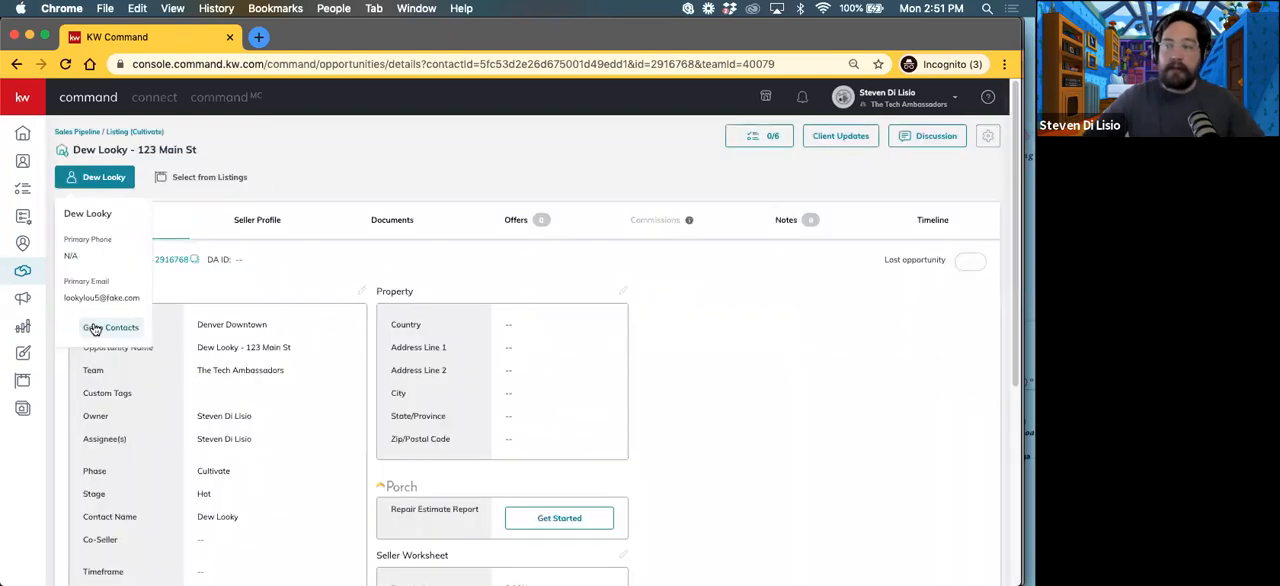
pyautogui.click(95, 330)
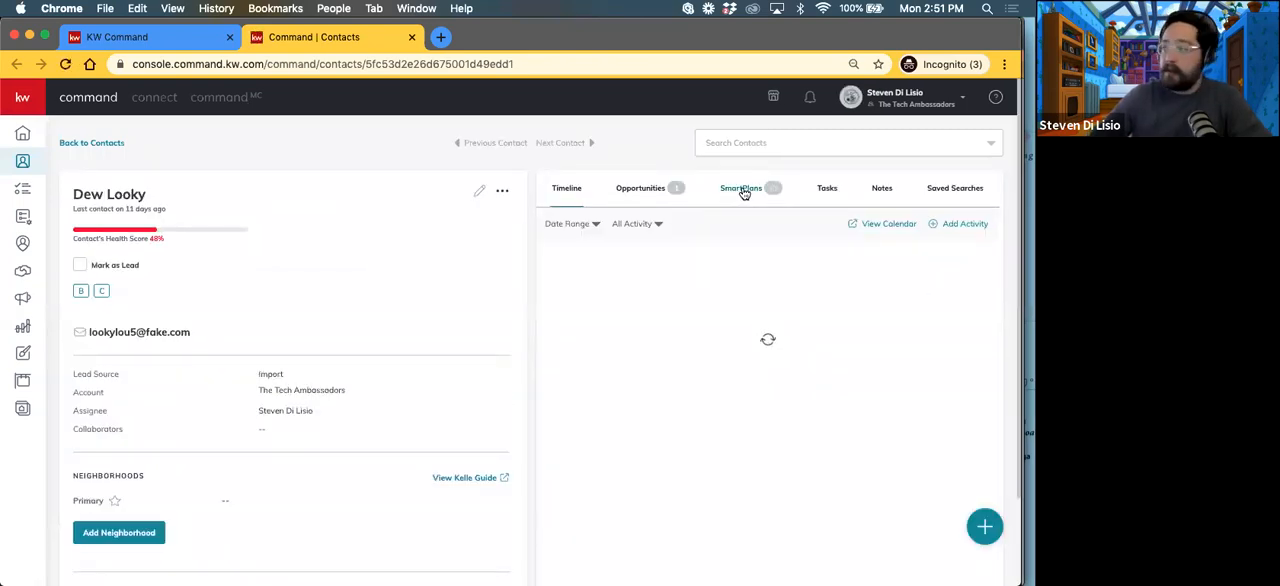
pyautogui.click(742, 193)
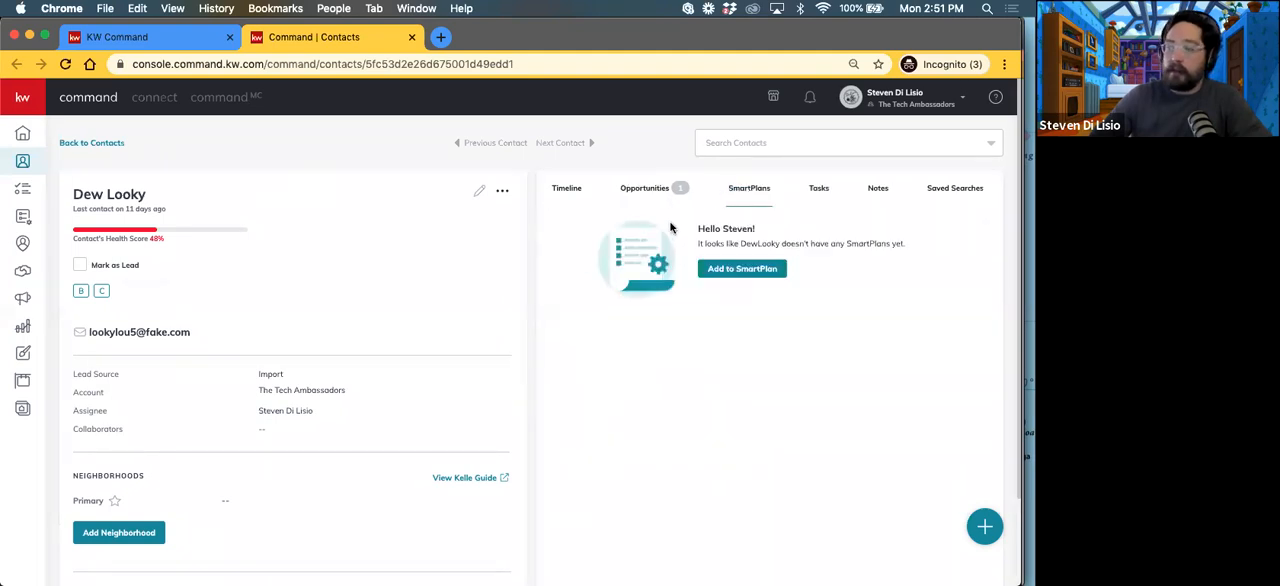
# Step: Browse the SmartPlans the contact can be added to and close the list without selecting one
pyautogui.click(742, 270)
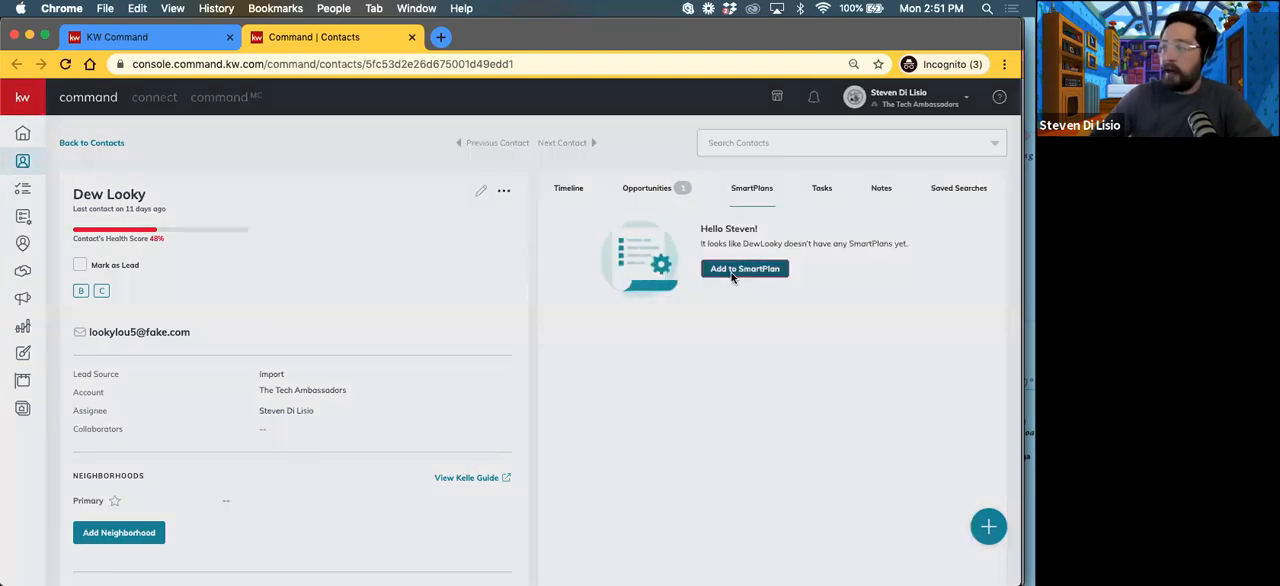
pyautogui.scroll(-5, 850, 345)
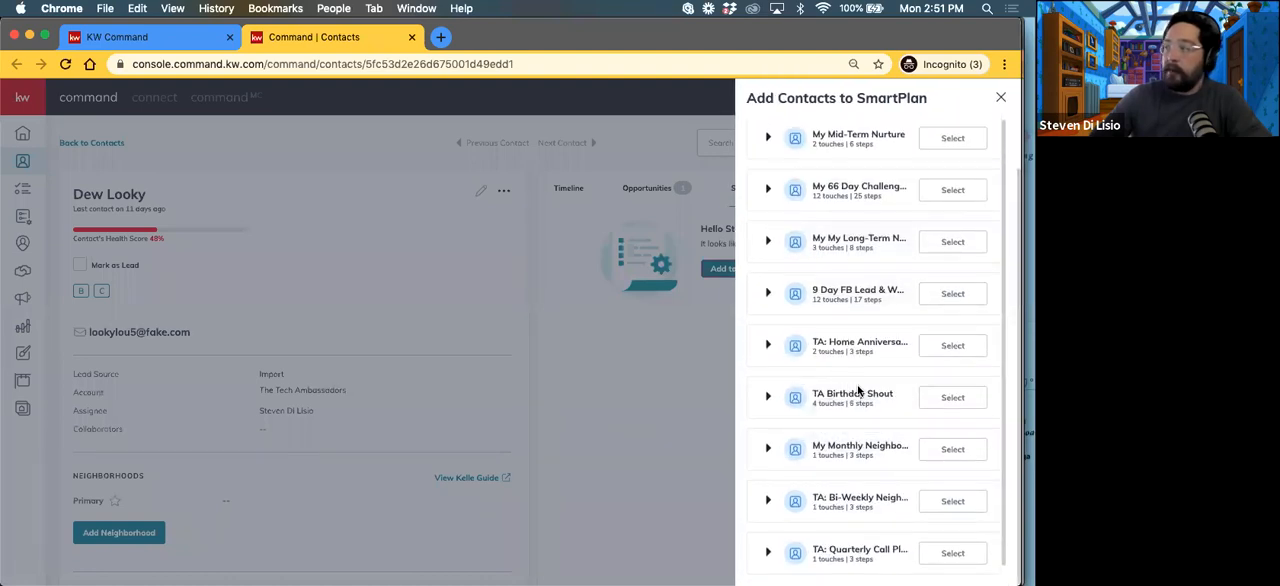
pyautogui.scroll(3, 855, 390)
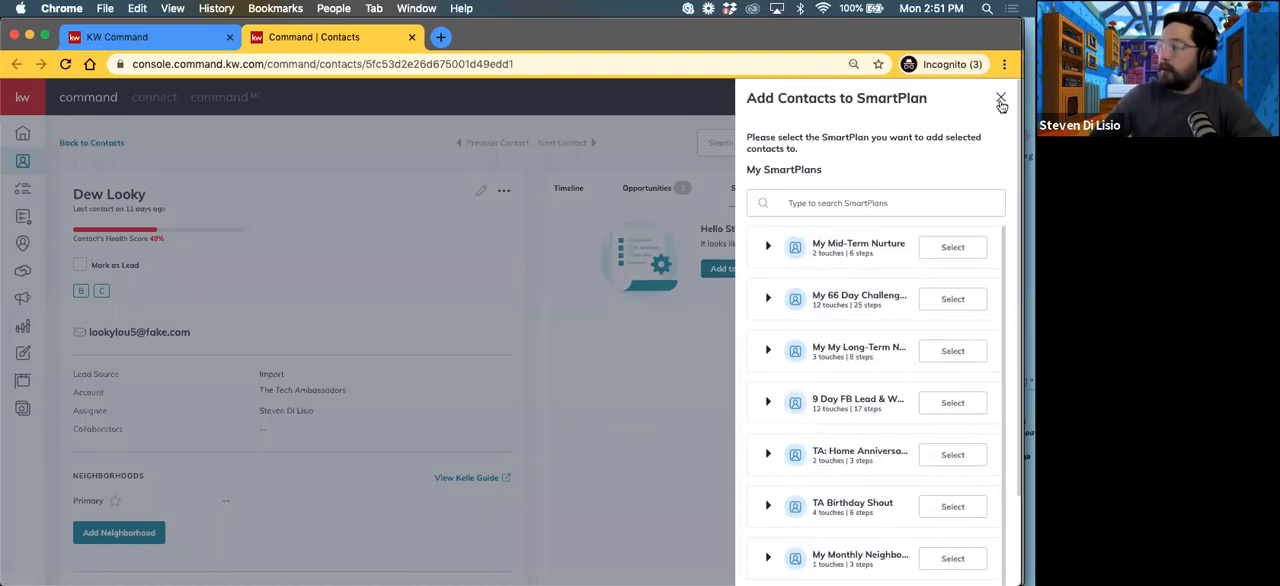
pyautogui.click(1001, 103)
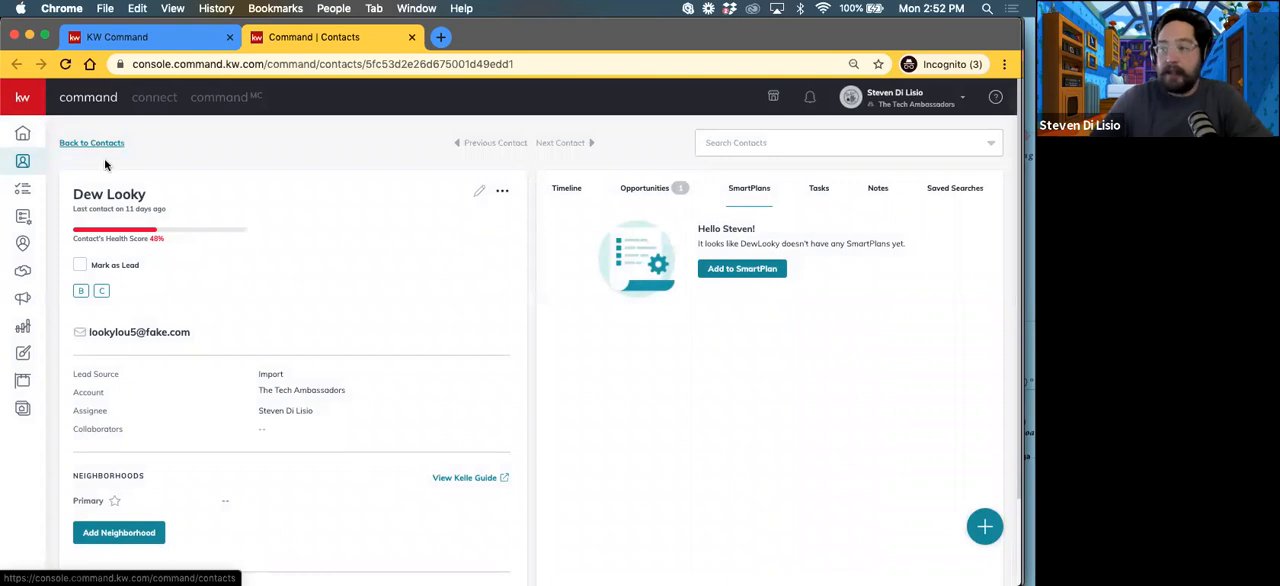
# Step: Return to the listing opportunity and review its Client Updates settings for daily progress emails, recipients and email template
pyautogui.click(95, 40)
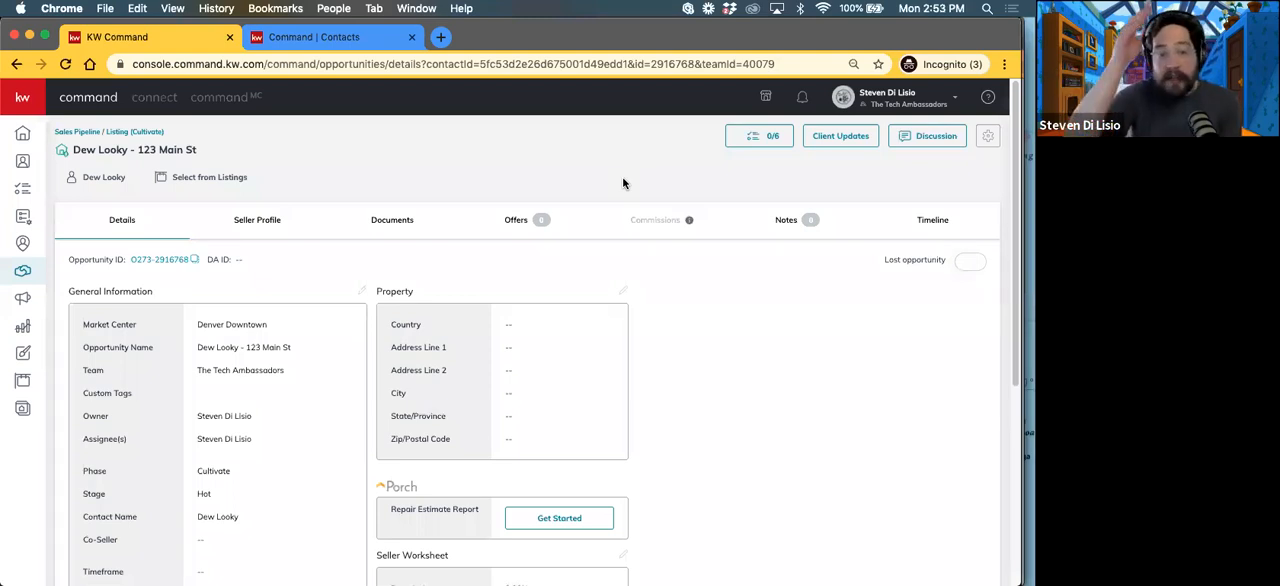
pyautogui.click(849, 137)
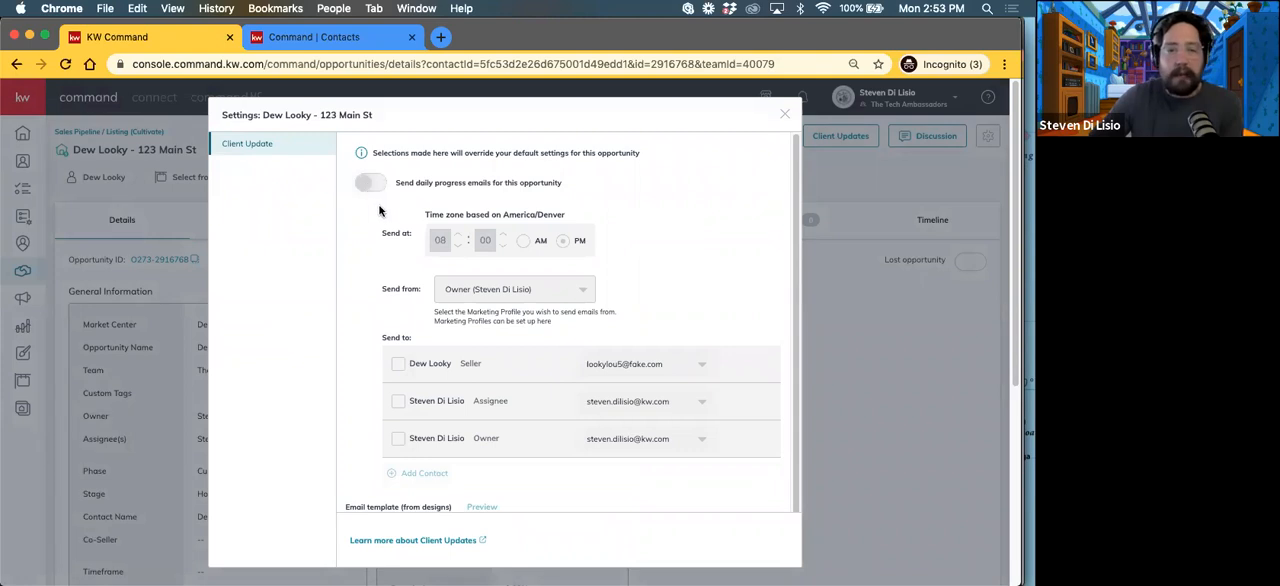
pyautogui.scroll(-2, 393, 248)
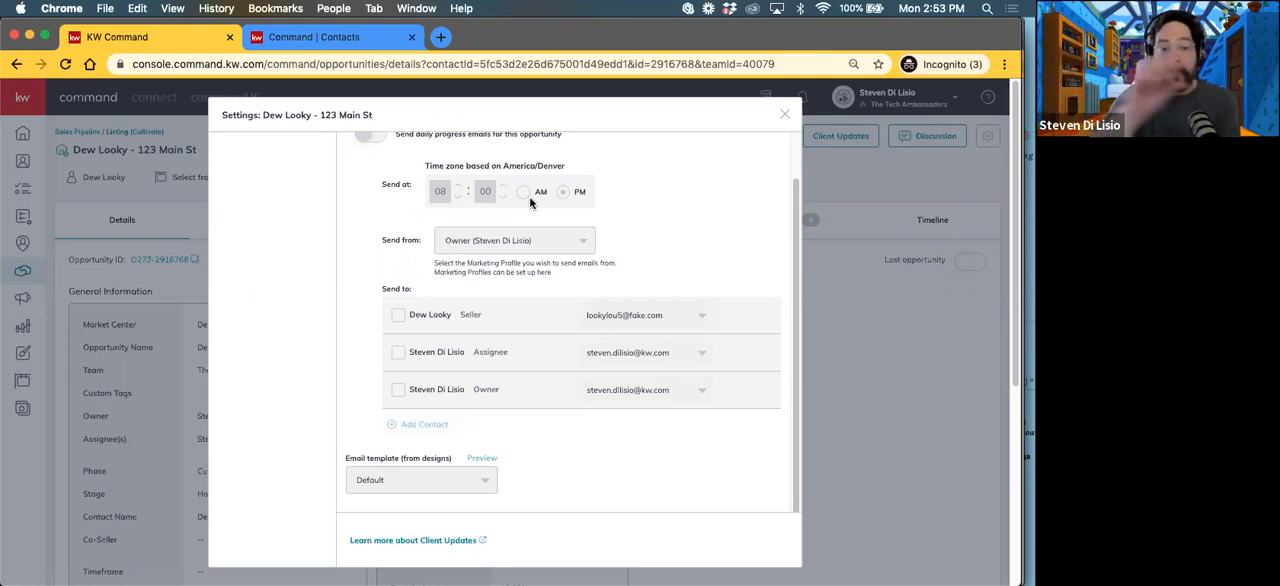
pyautogui.scroll(-5, 515, 487)
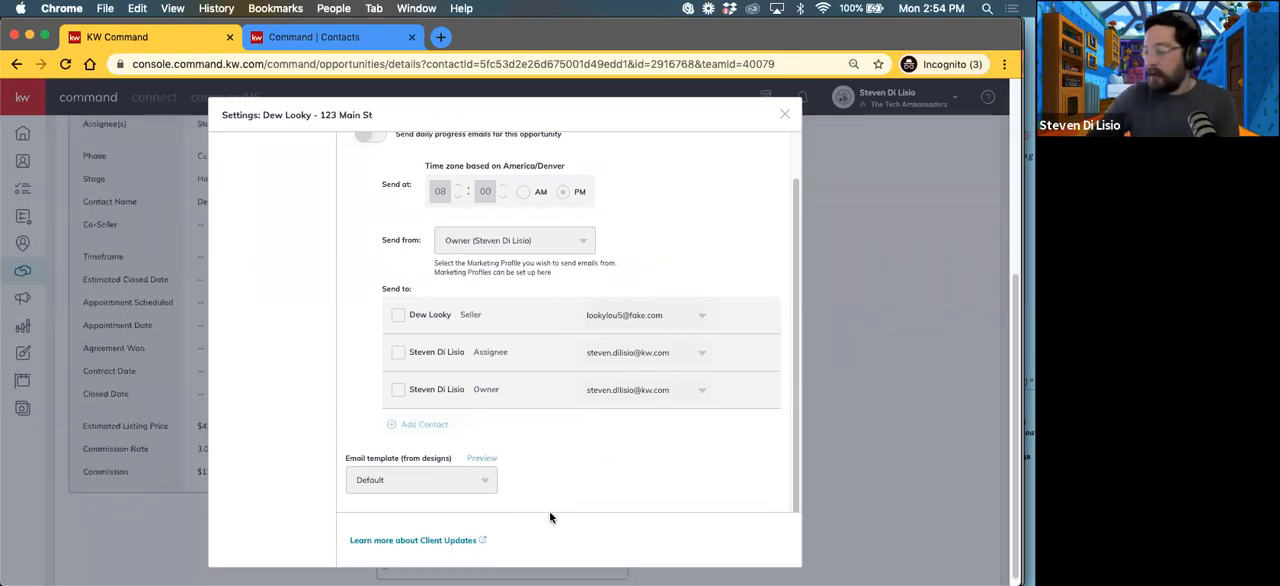
# Step: Open the Client Updates help article and read its introduction and the conditions that trigger the emails
pyautogui.click(418, 542)
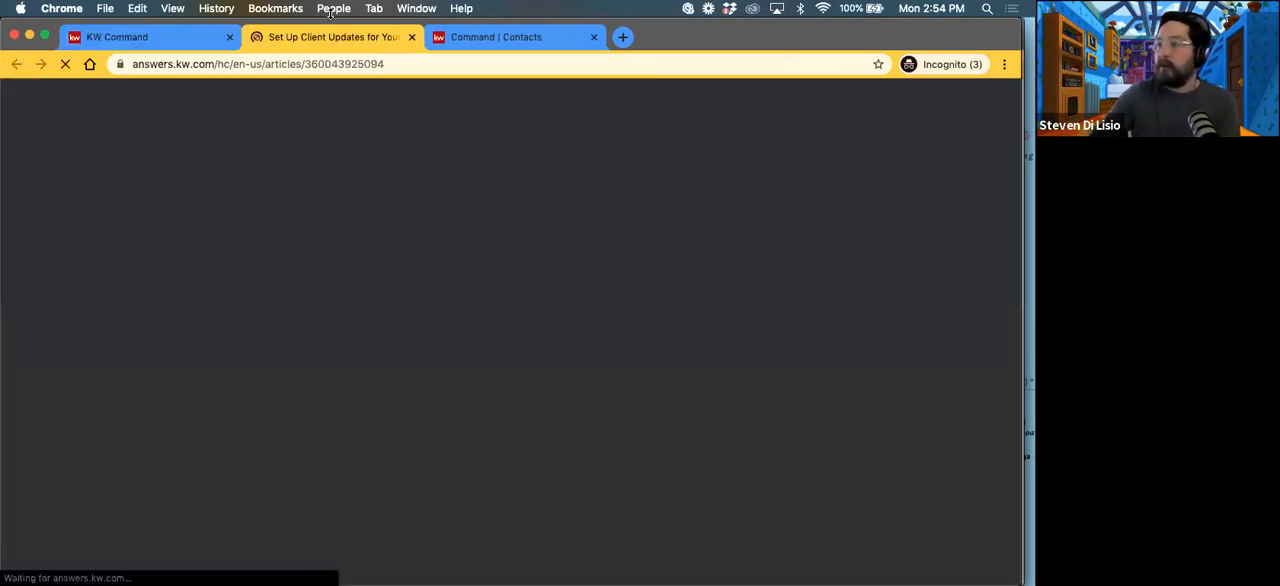
pyautogui.scroll(-5, 407, 295)
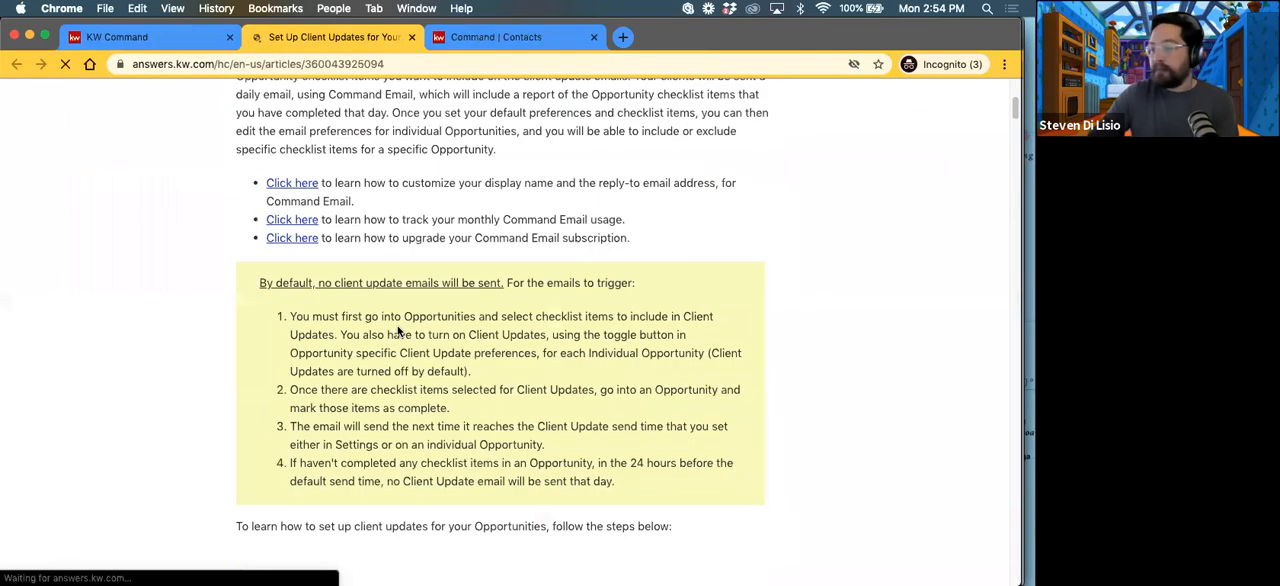
pyautogui.scroll(5, 407, 296)
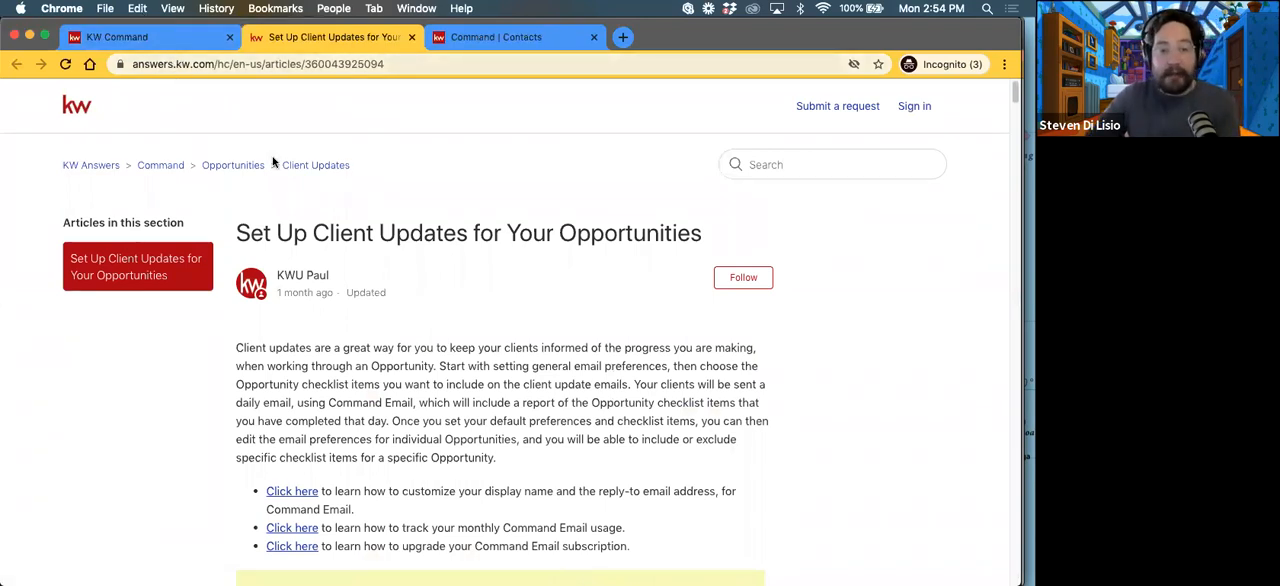
pyautogui.scroll(-5, 277, 163)
pyautogui.scroll(5, 340, 247)
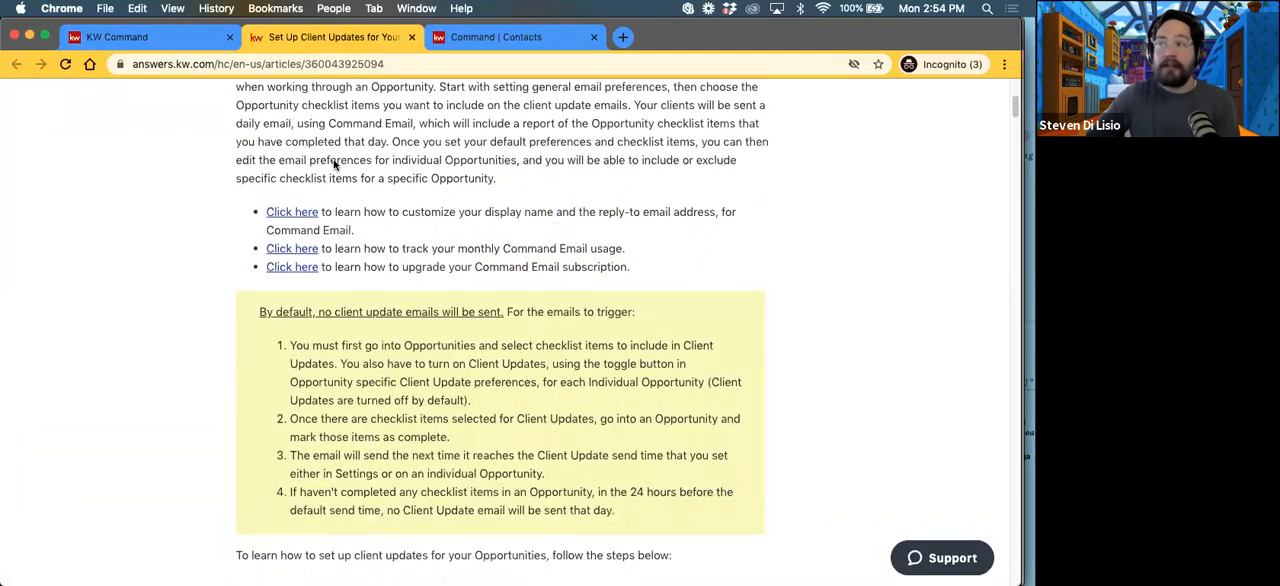
pyautogui.moveTo(397, 230); pyautogui.dragTo(651, 277)
# Step: Read through the article's instructions on default email preferences, checklist items and per-opportunity client update settings
pyautogui.scroll(-5, 468, 336)
pyautogui.scroll(-15, 465, 337)
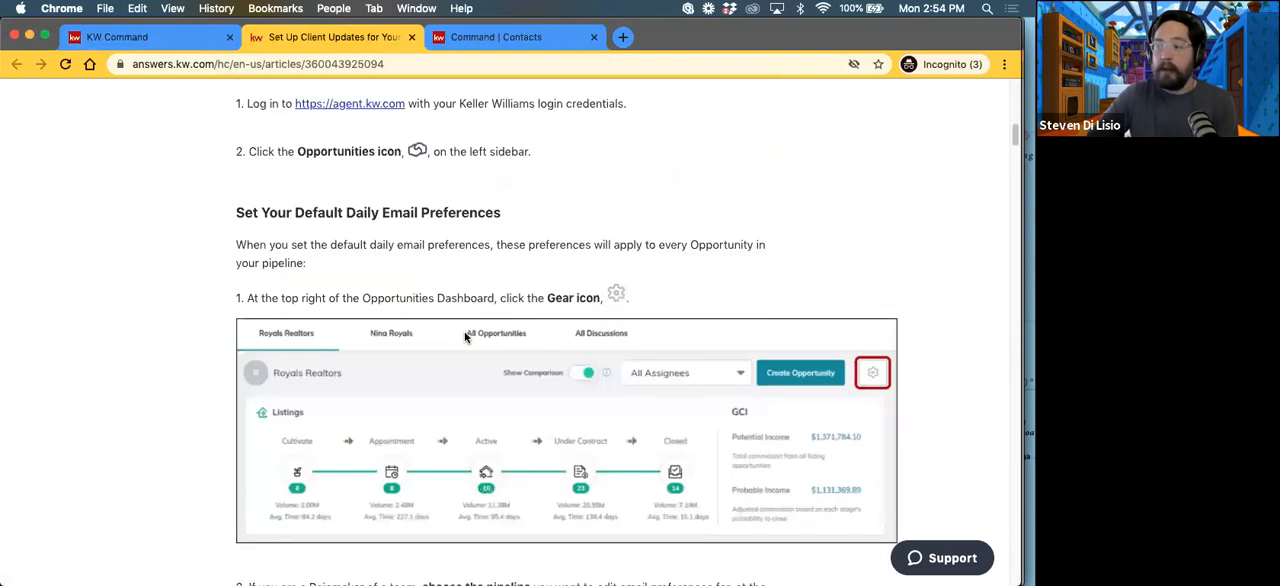
pyautogui.scroll(-3, 418, 272)
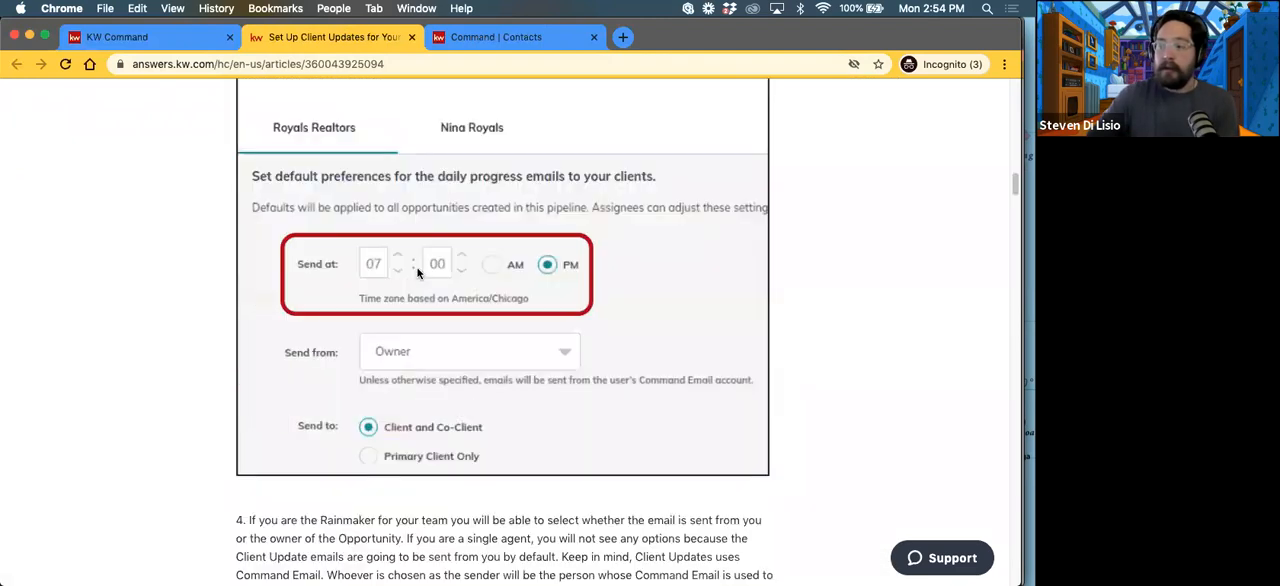
pyautogui.scroll(-5, 372, 297)
pyautogui.scroll(-8, 372, 297)
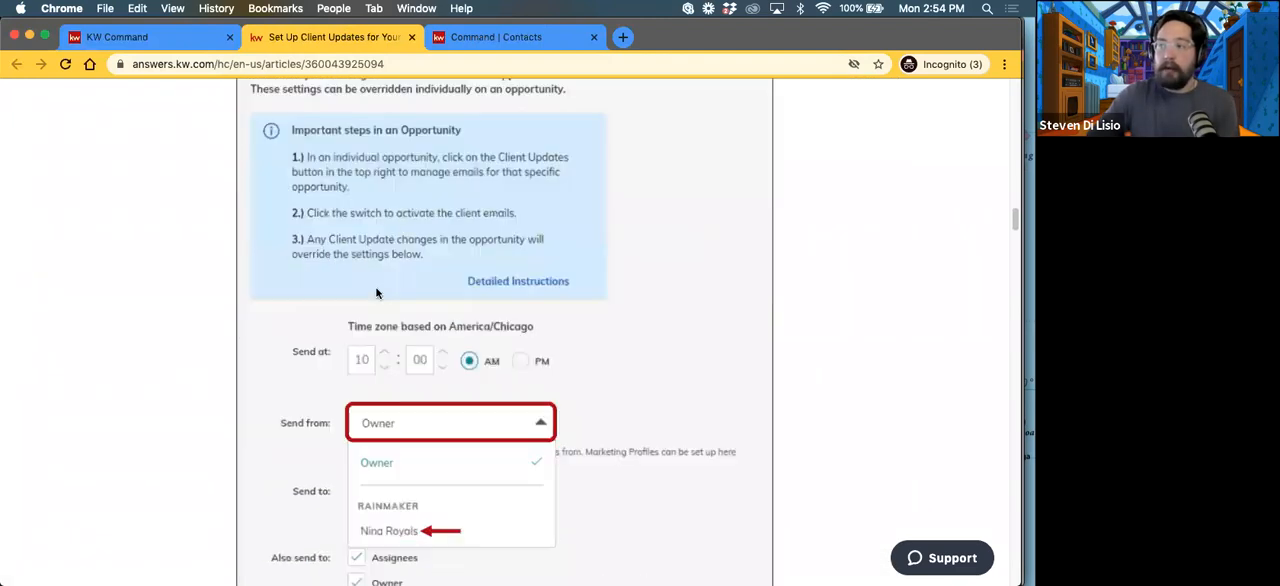
pyautogui.scroll(-15, 382, 282)
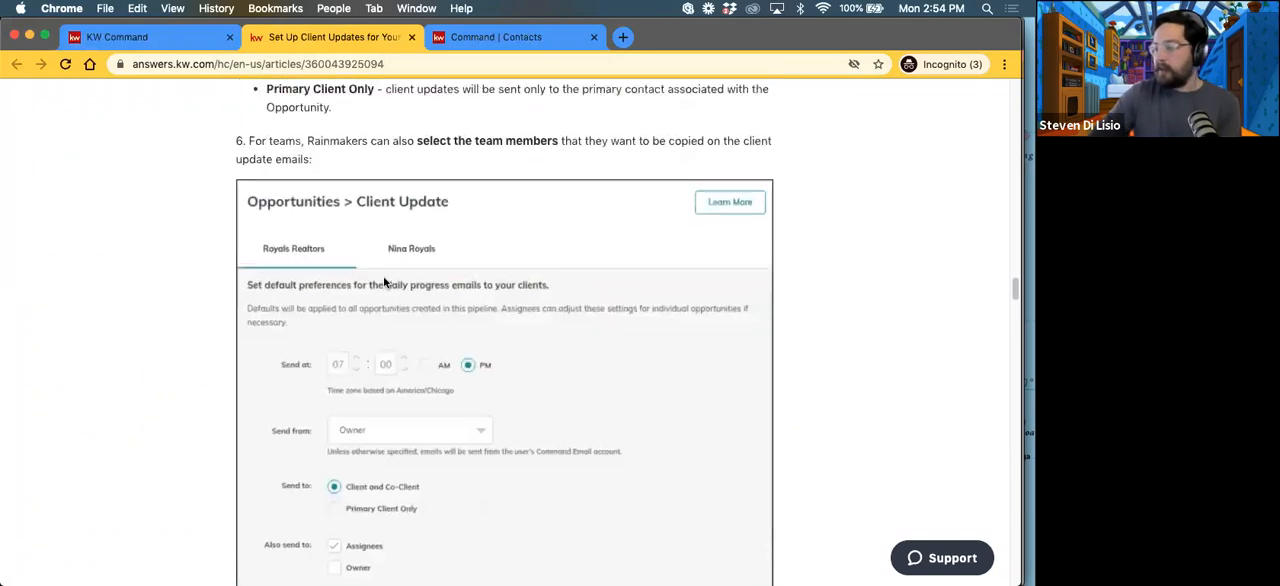
pyautogui.scroll(-20, 385, 283)
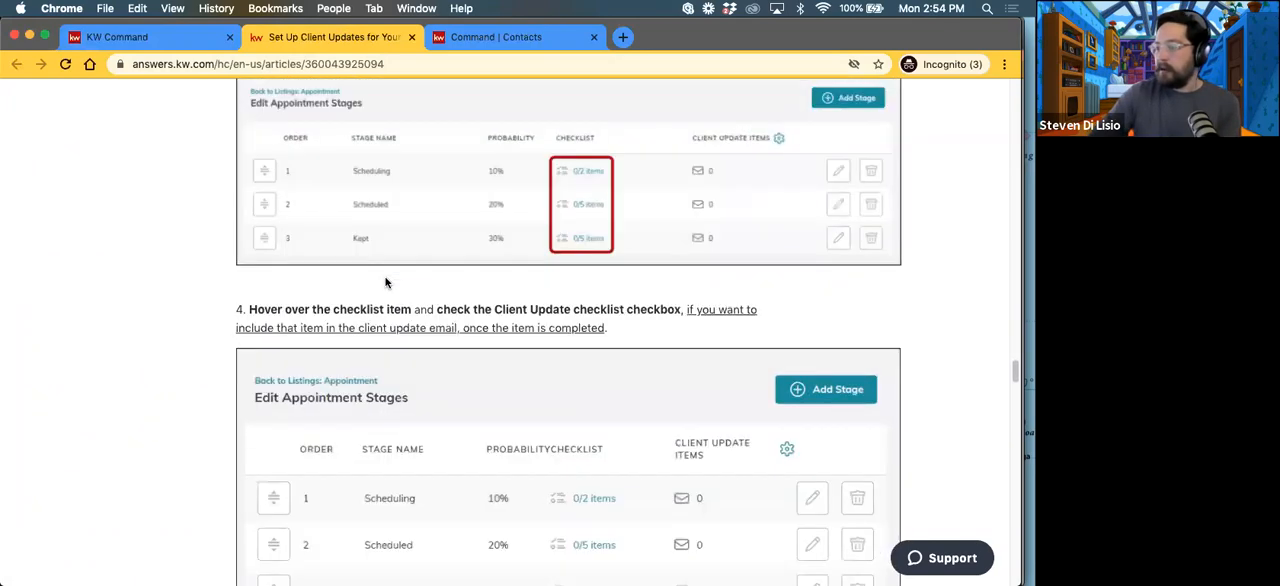
pyautogui.scroll(-15, 384, 279)
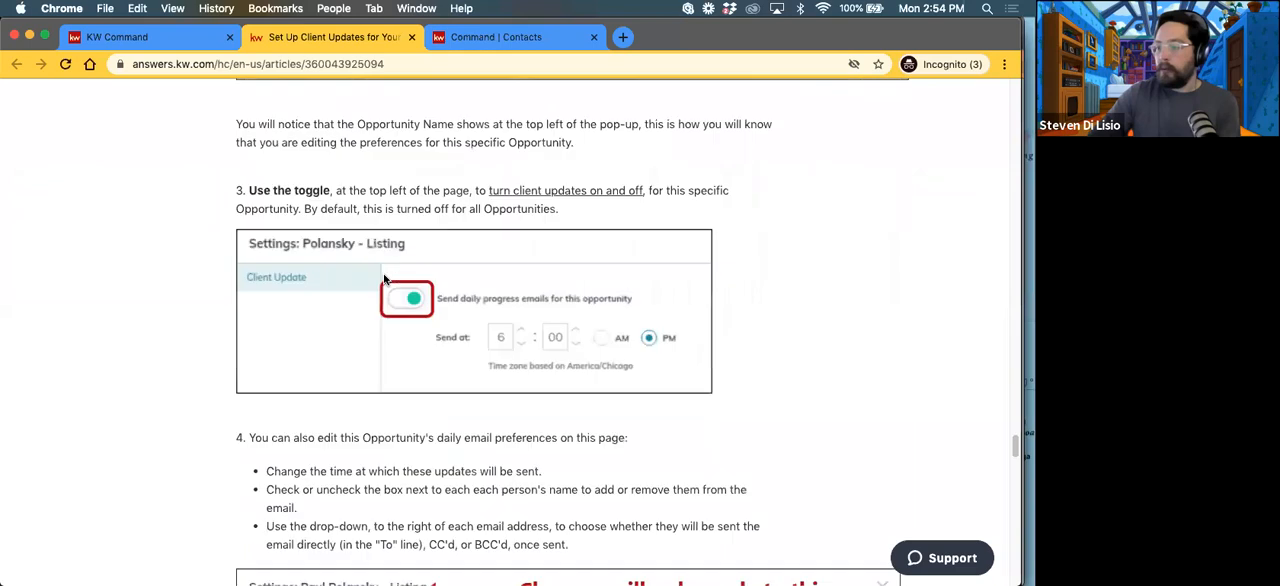
pyautogui.scroll(-20, 384, 279)
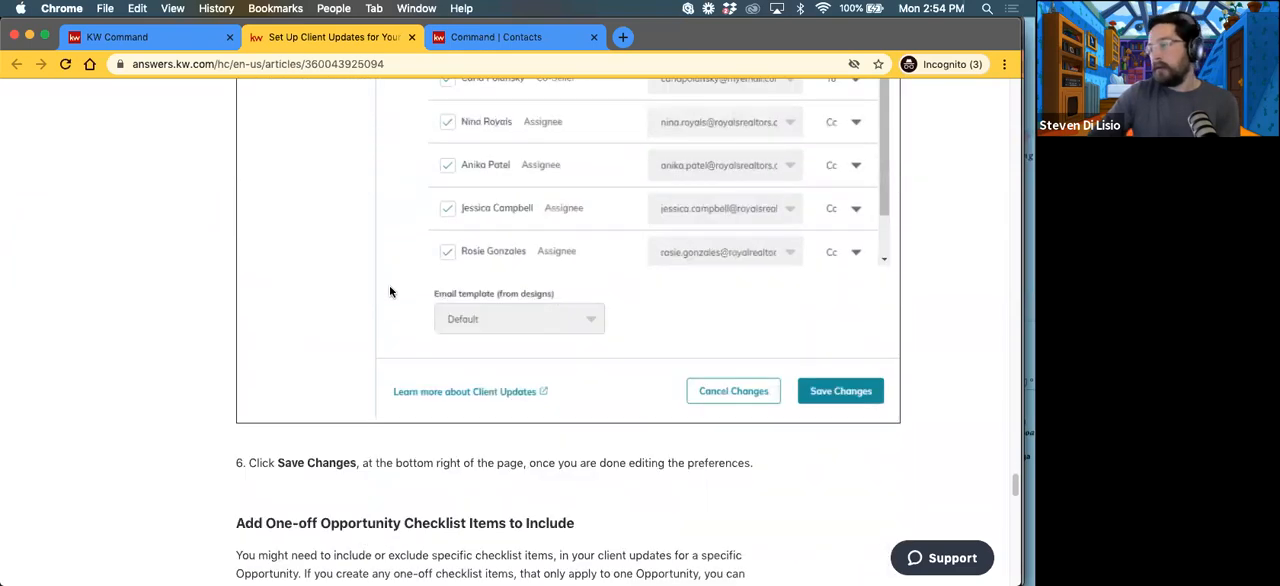
pyautogui.scroll(-5, 392, 305)
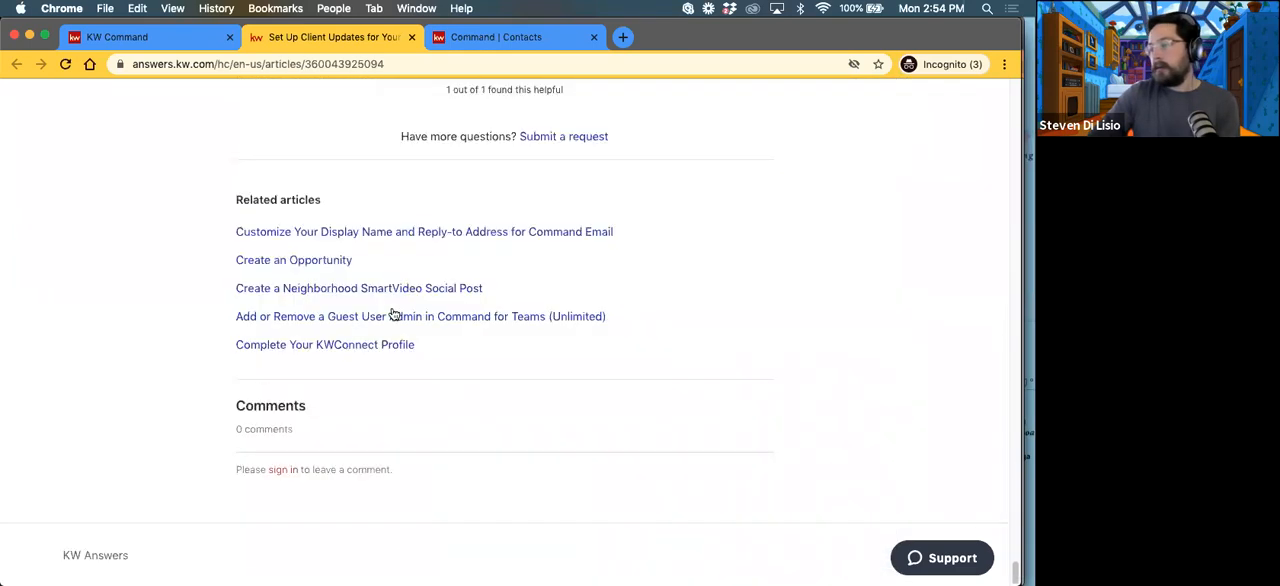
pyautogui.scroll(8, 306, 109)
# Step: Go back to the listing's Client Updates settings and close them without making changes
pyautogui.click(150, 37)
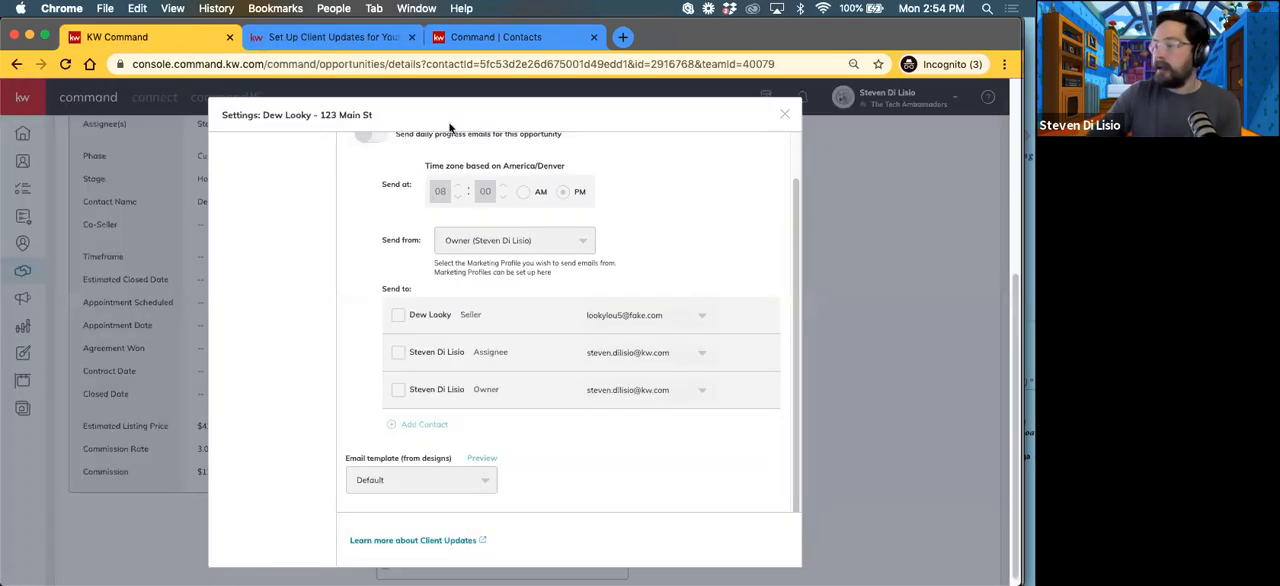
pyautogui.click(786, 116)
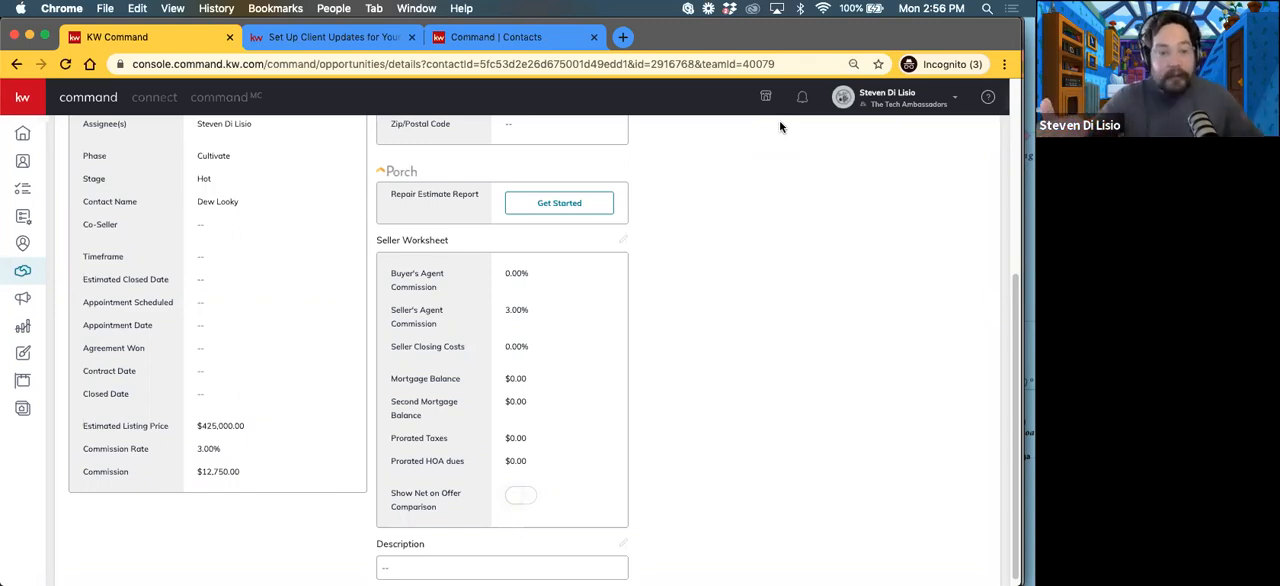
pyautogui.scroll(5, 545, 240)
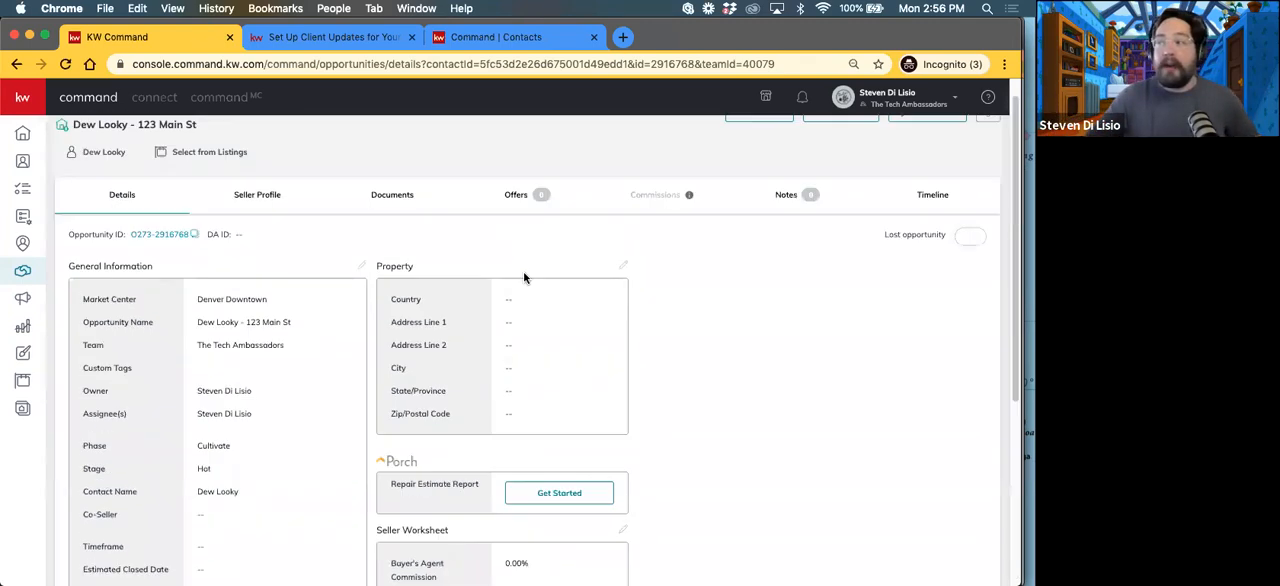